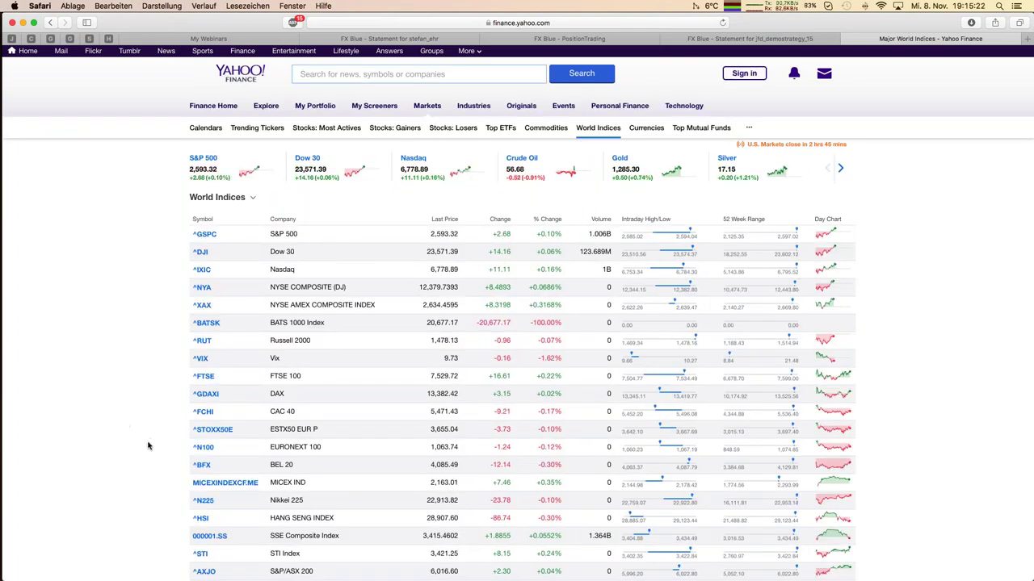
Download the DAX (^GDAXI) daily historical prices for the maximum available time period.
{"action": "left_click", "coordinate": [213, 396]}
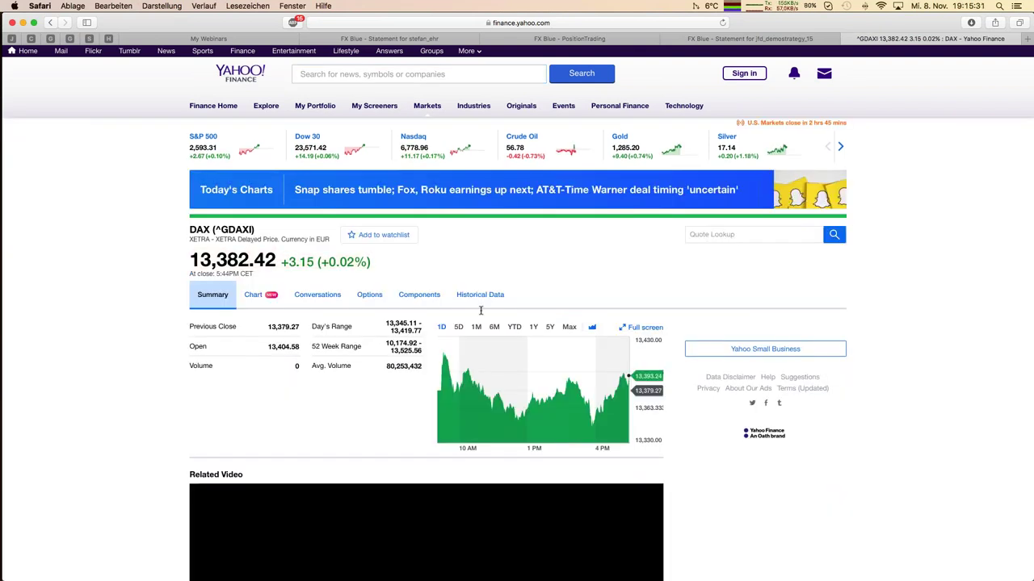
{"action": "left_click", "coordinate": [480, 293]}
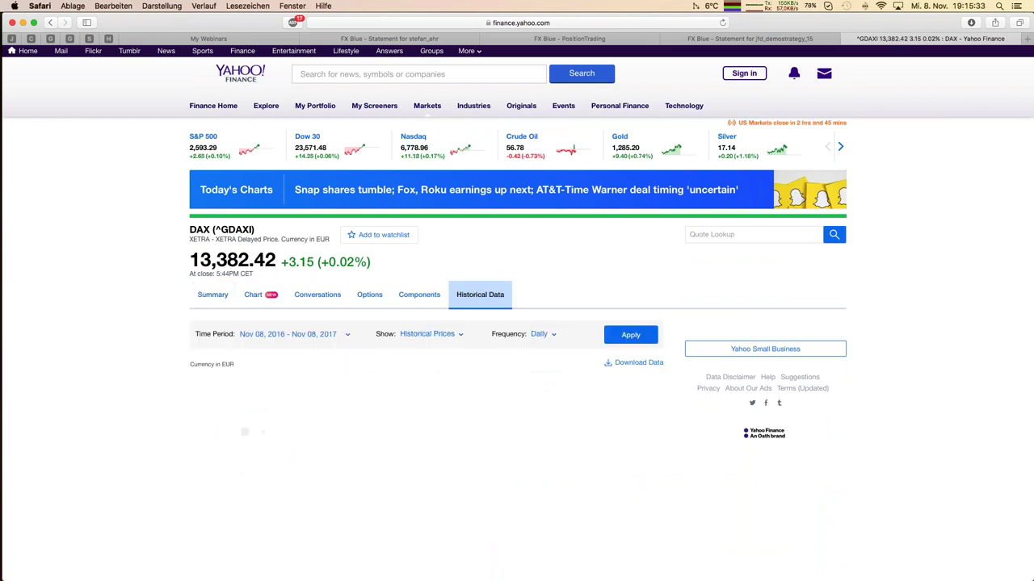
{"action": "left_click", "coordinate": [298, 337]}
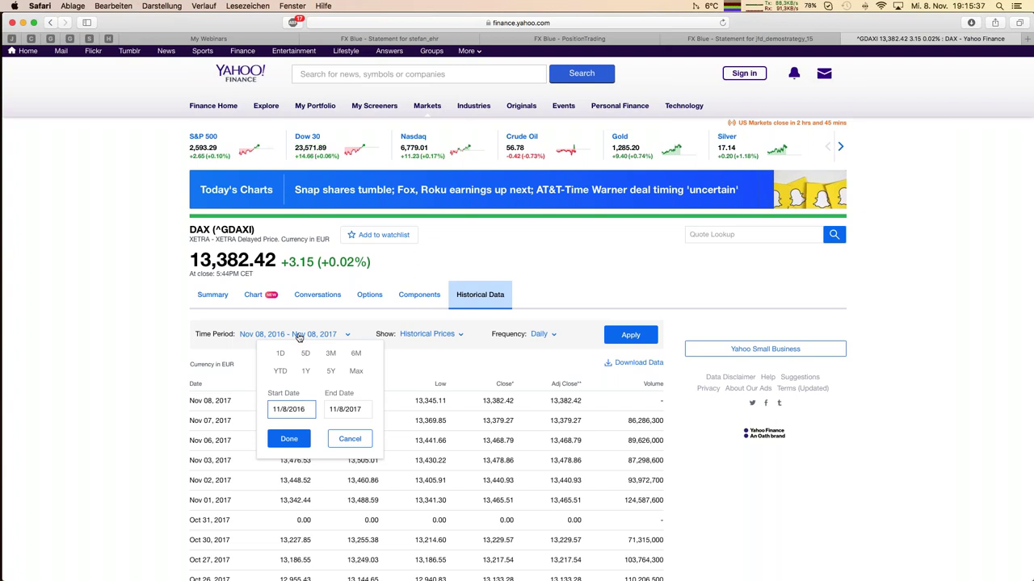
{"action": "left_click", "coordinate": [356, 372]}
{"action": "left_click", "coordinate": [289, 438]}
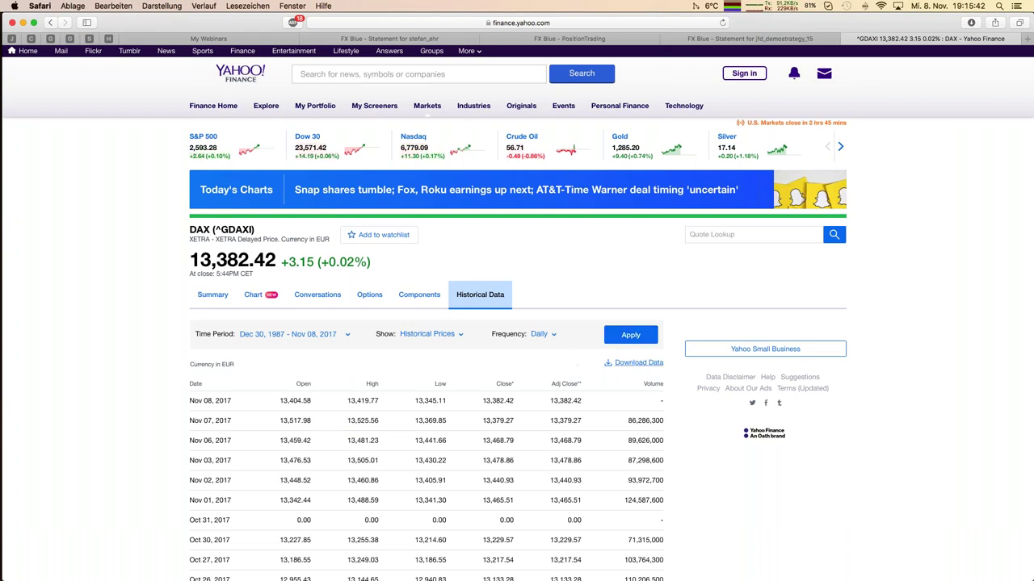
{"action": "left_click", "coordinate": [632, 363]}
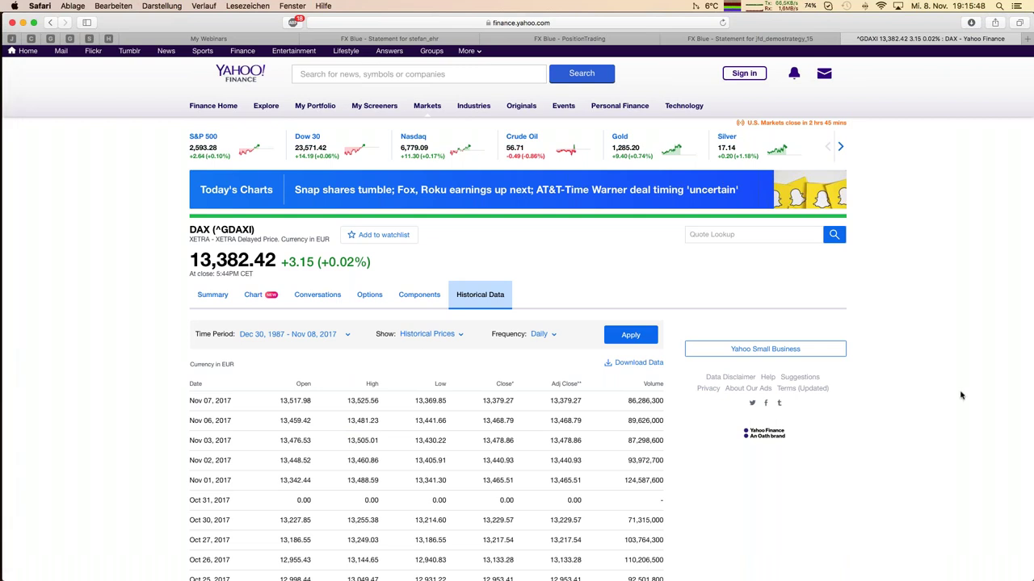
Switch to Finder and open ^GDAXI.csv from JFD_Webinare/20171108_GE_DaxGapClose in LibreOffice Calc, accepting the preset text import options.
{"action": "mouse_move", "coordinate": [19, 121]}
{"action": "left_click", "coordinate": [19, 58]}
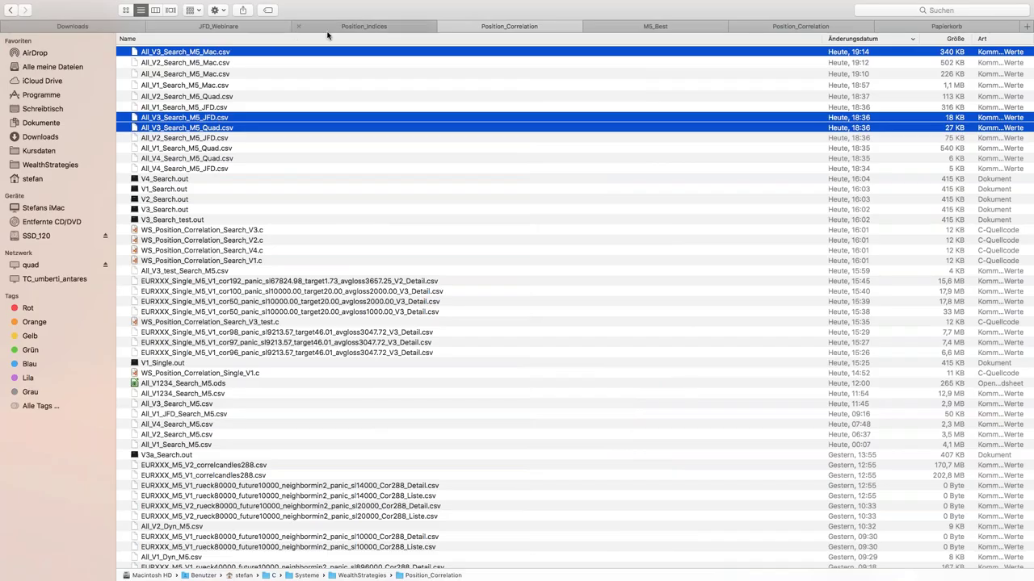
{"action": "left_click", "coordinate": [240, 28]}
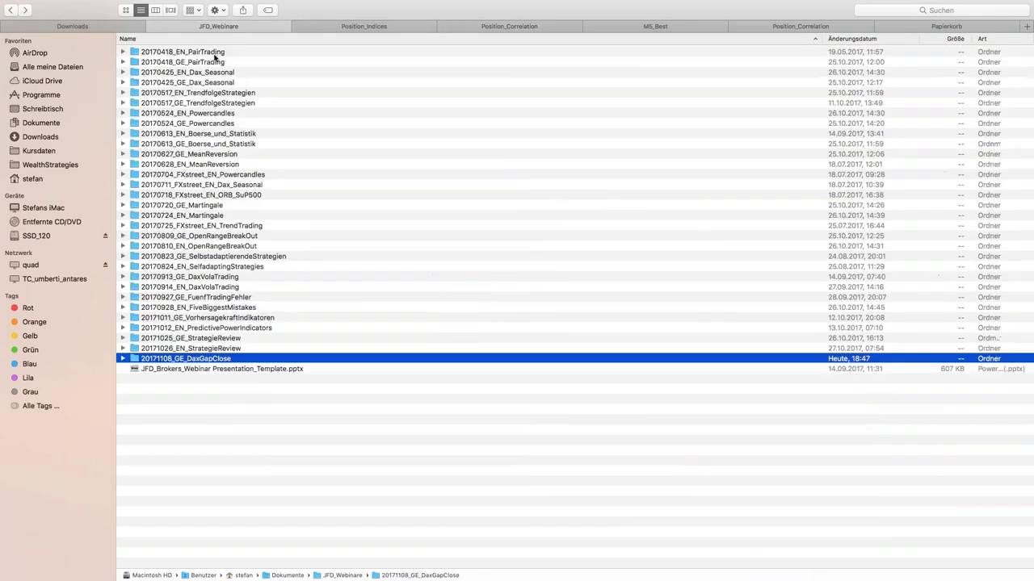
{"action": "double_click", "coordinate": [175, 361]}
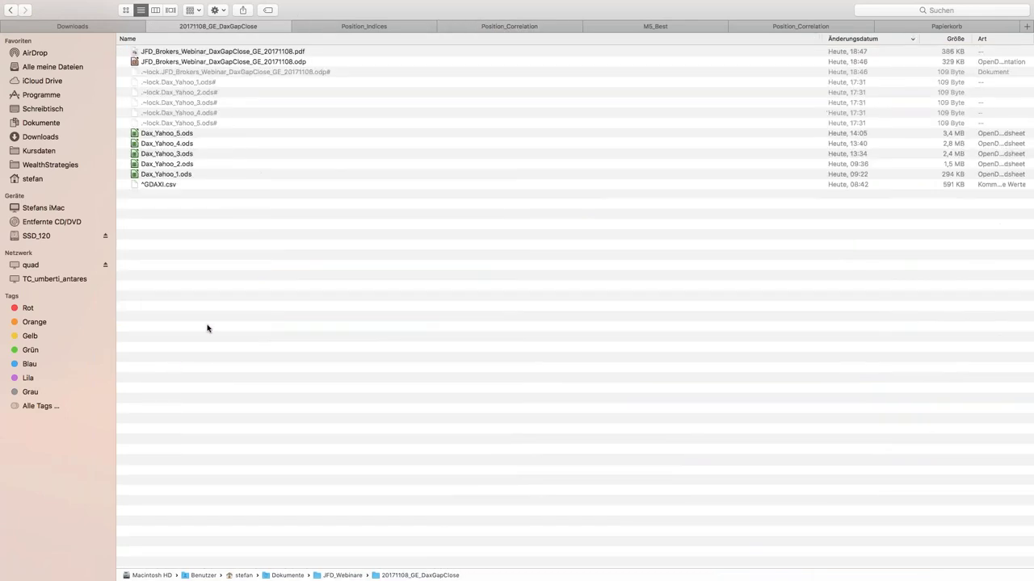
{"action": "left_click", "coordinate": [161, 186]}
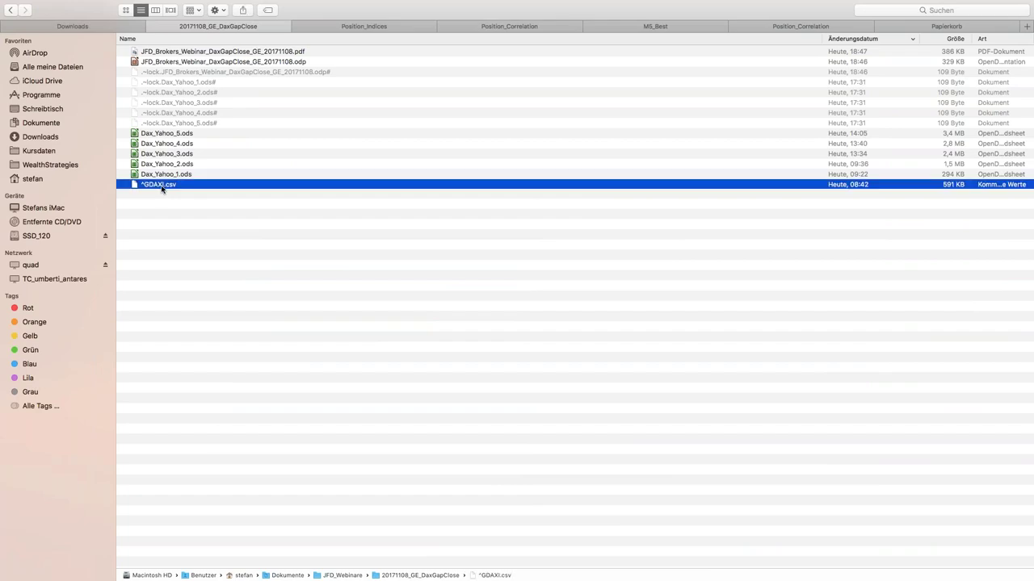
{"action": "double_click", "coordinate": [162, 185]}
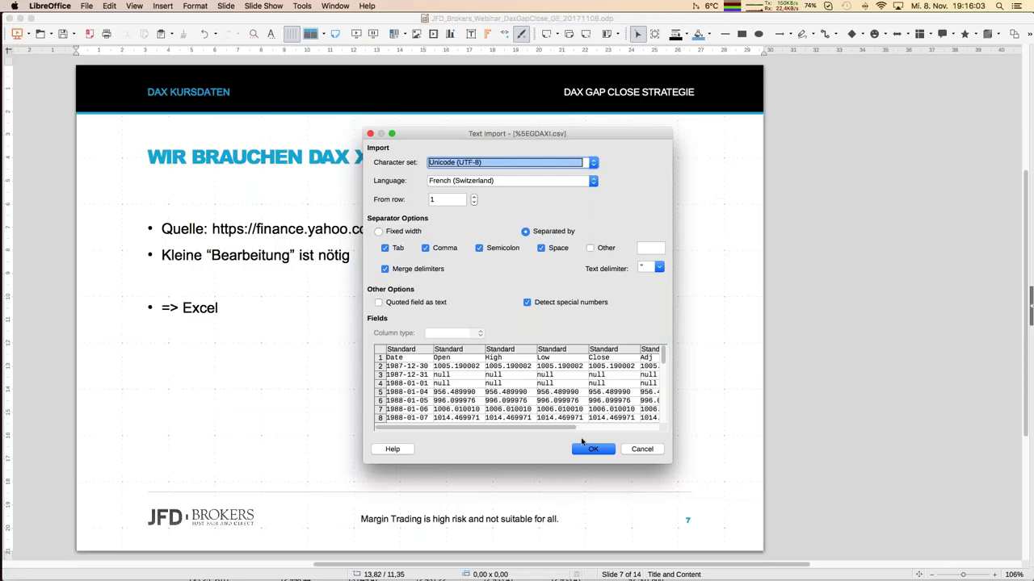
{"action": "left_click", "coordinate": [591, 449]}
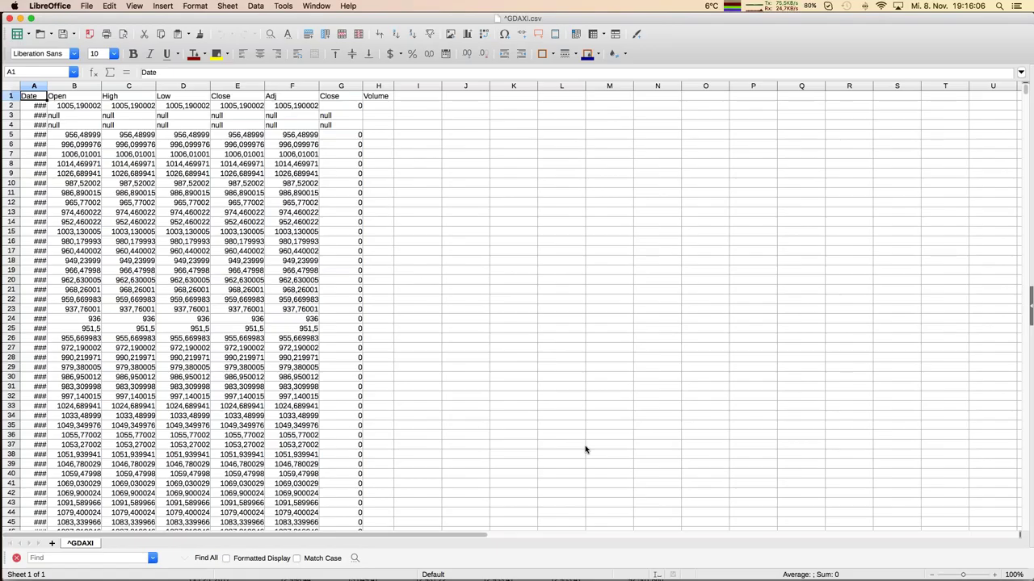
Fit the width of column A to its dates and clear the contents of columns F to H.
{"action": "double_click", "coordinate": [47, 87]}
{"action": "left_click", "coordinate": [92, 129]}
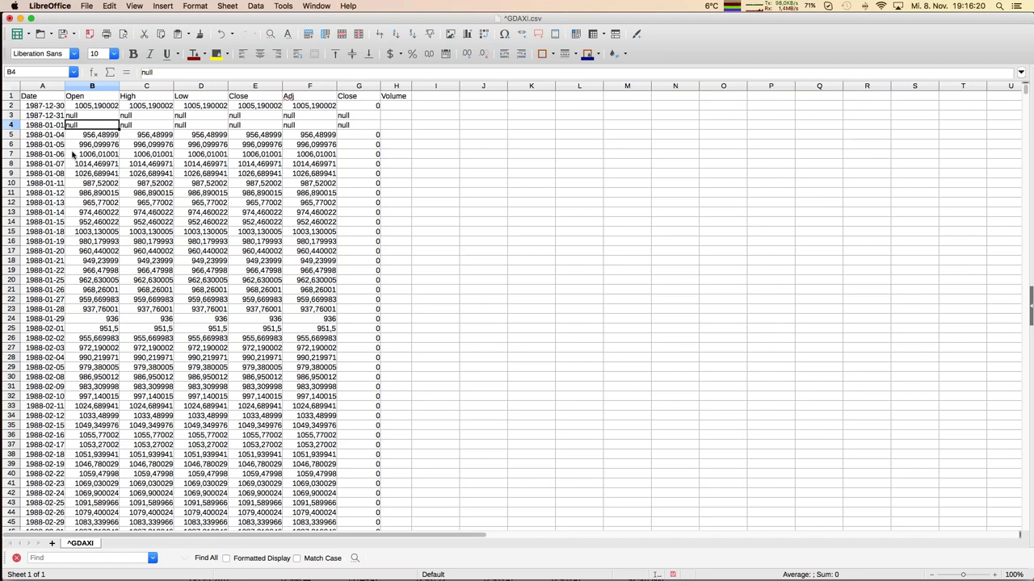
{"action": "left_click", "coordinate": [314, 87]}
{"action": "left_click_drag", "start_coordinate": [341, 90], "coordinate": [405, 89]}
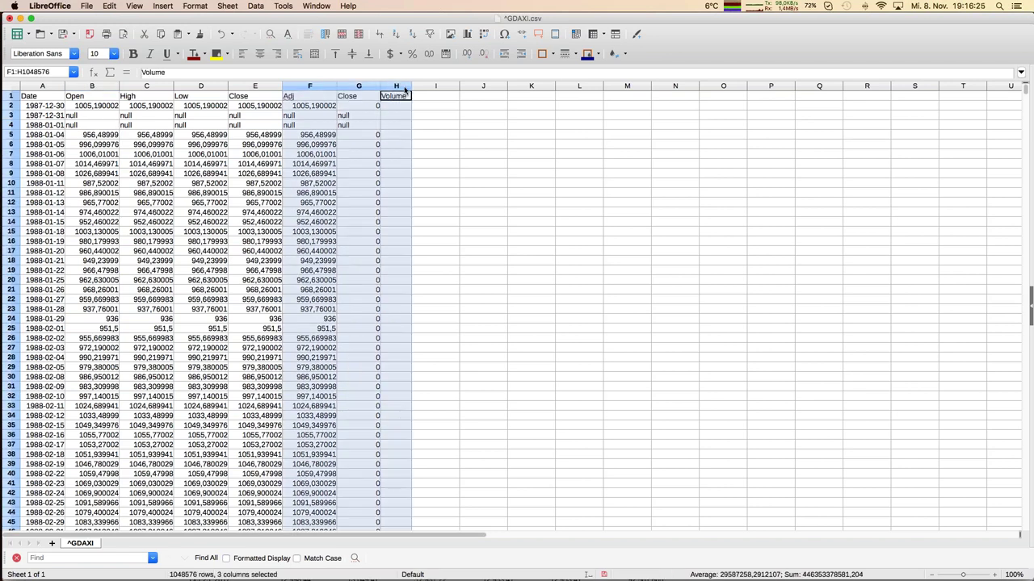
{"action": "key", "text": "Delete"}
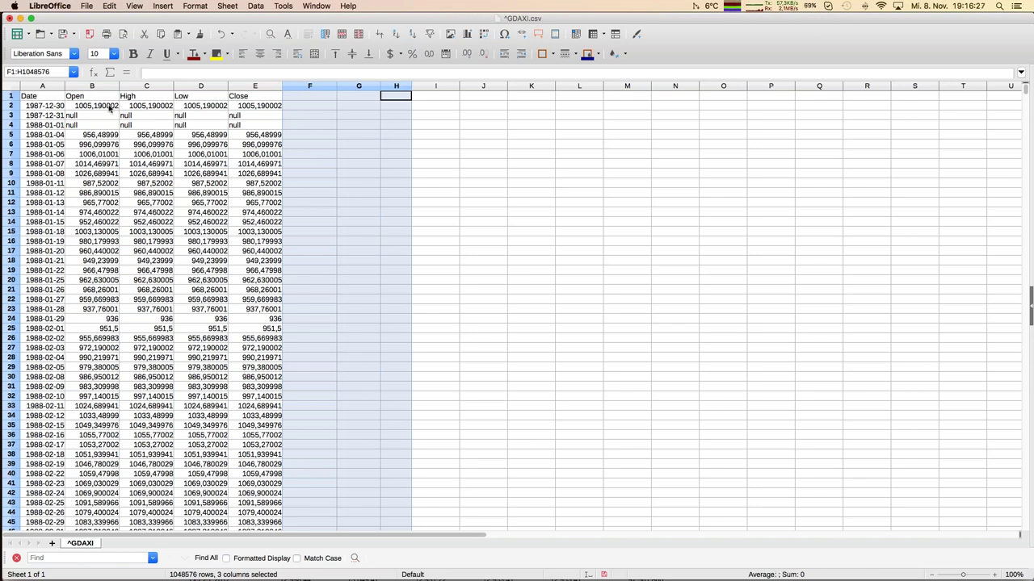
{"action": "left_click", "coordinate": [105, 125]}
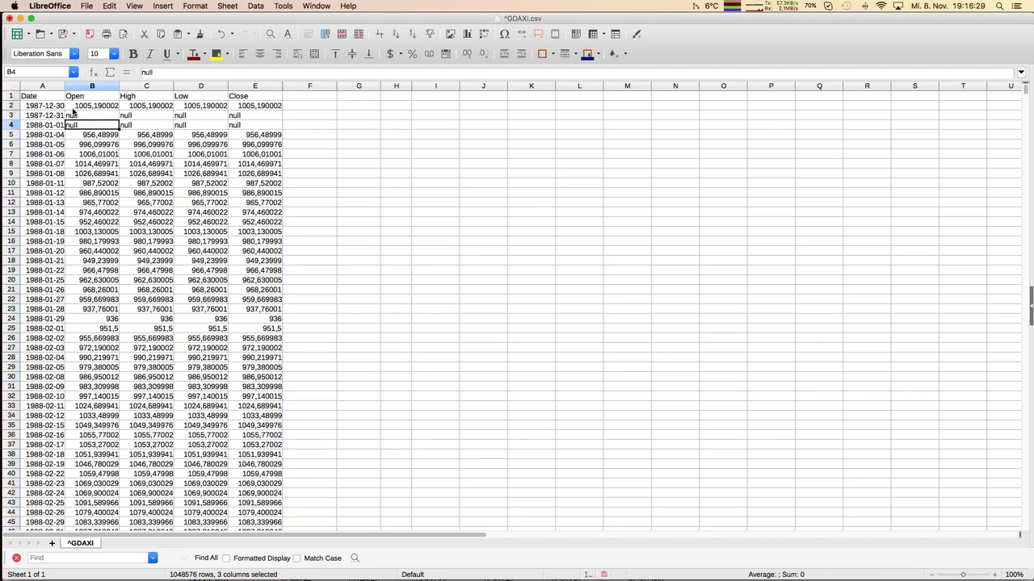
Sort the whole data range A1:E7711 by Close in ascending order.
{"action": "left_click", "coordinate": [47, 97]}
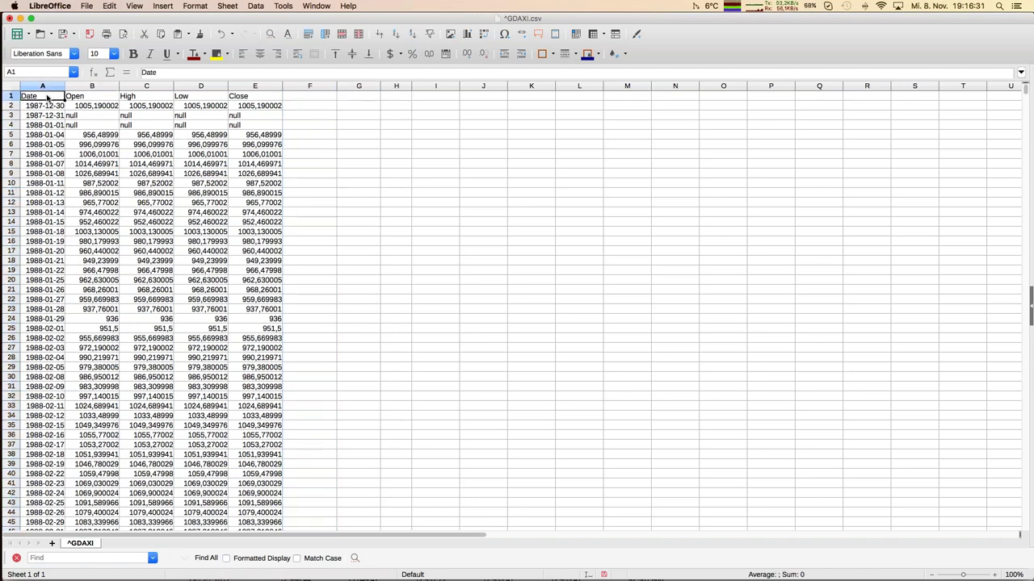
{"action": "key", "text": "super+shift+Right"}
{"action": "key", "text": "super+shift+Down"}
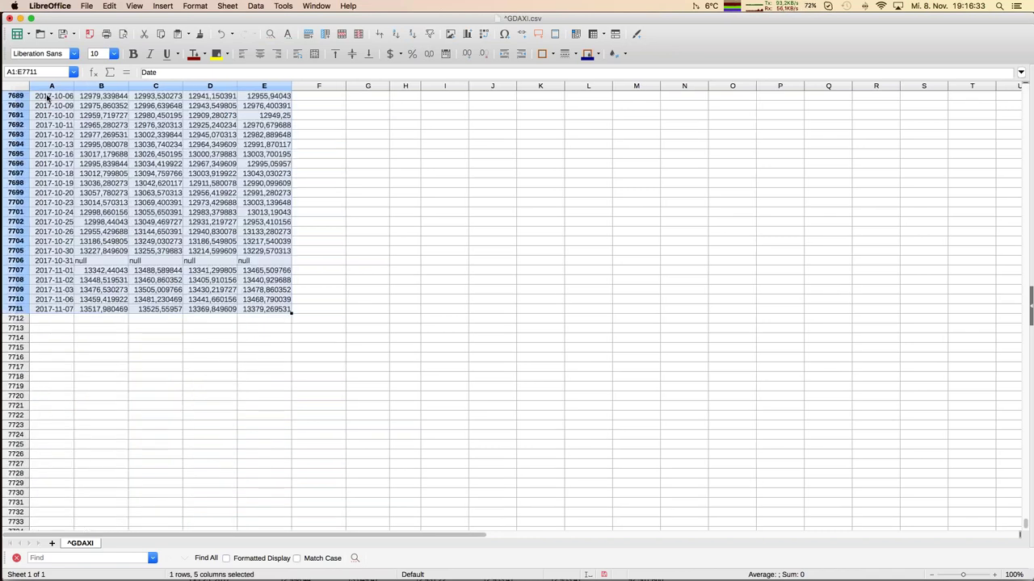
{"action": "left_click", "coordinate": [255, 5]}
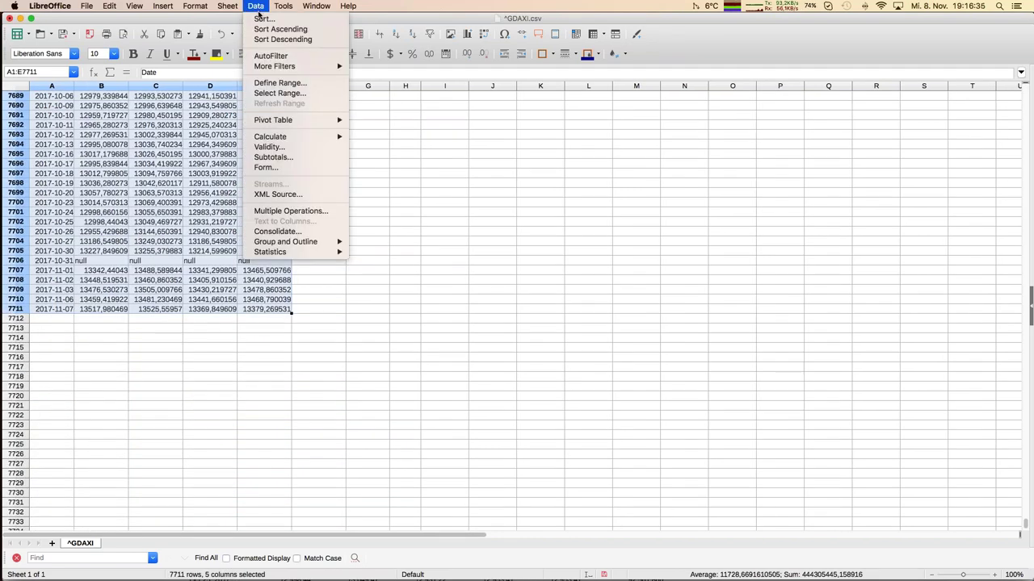
{"action": "left_click", "coordinate": [269, 21]}
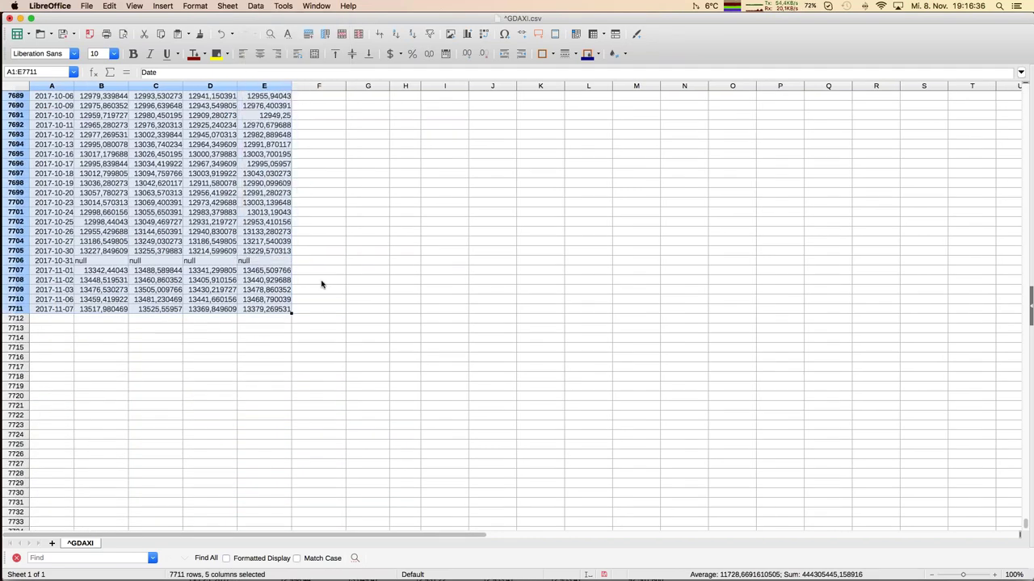
{"action": "left_click", "coordinate": [385, 186]}
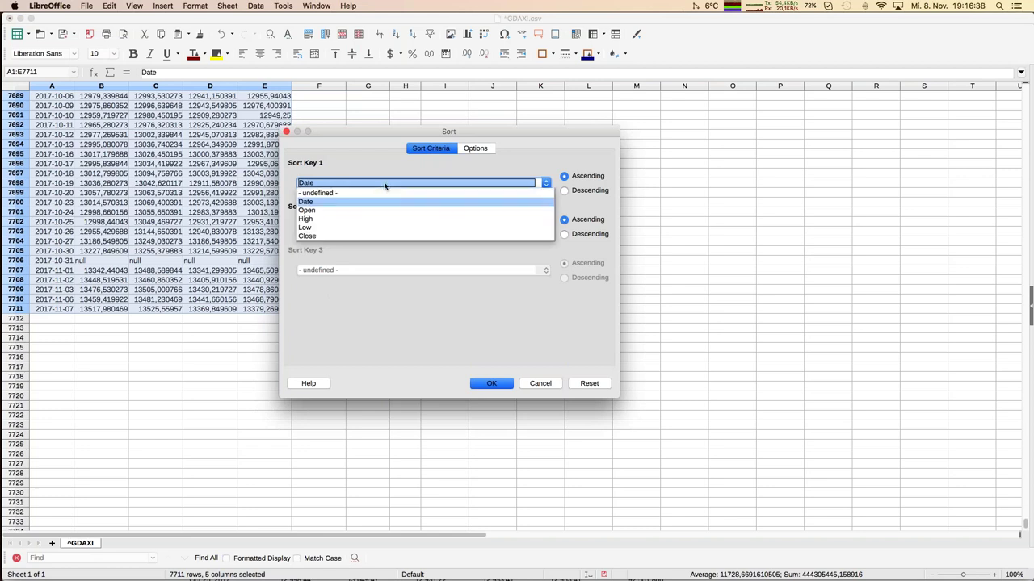
{"action": "left_click", "coordinate": [353, 240]}
{"action": "left_click", "coordinate": [485, 383]}
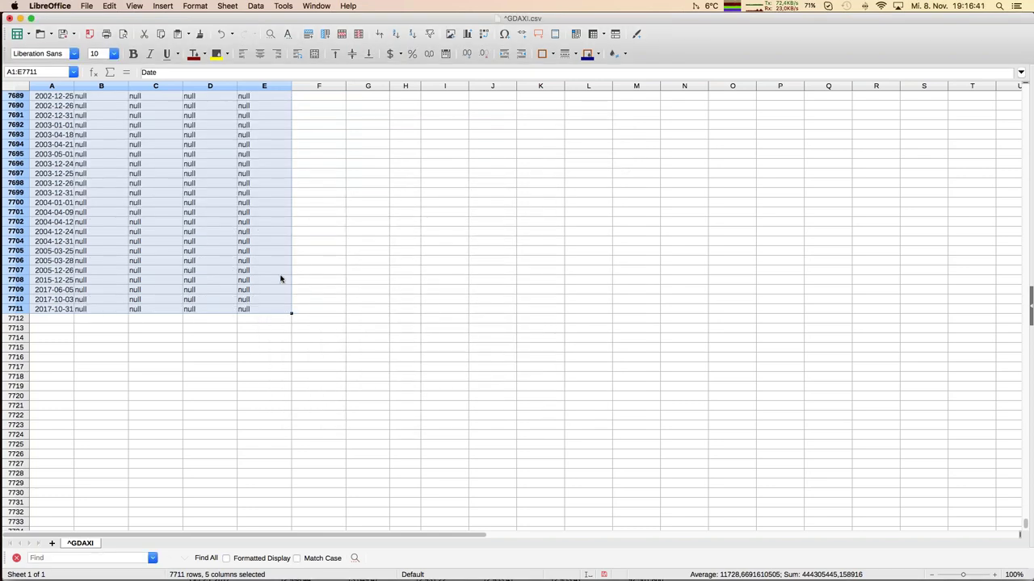
Find the first row with null prices and clear all null records in A7545:E7711.
{"action": "left_click", "coordinate": [257, 282]}
{"action": "key", "text": "Page_Up"}
{"action": "key", "text": "Page_Up"}
{"action": "key", "text": "Page_Up"}
{"action": "key", "text": "Page_Up"}
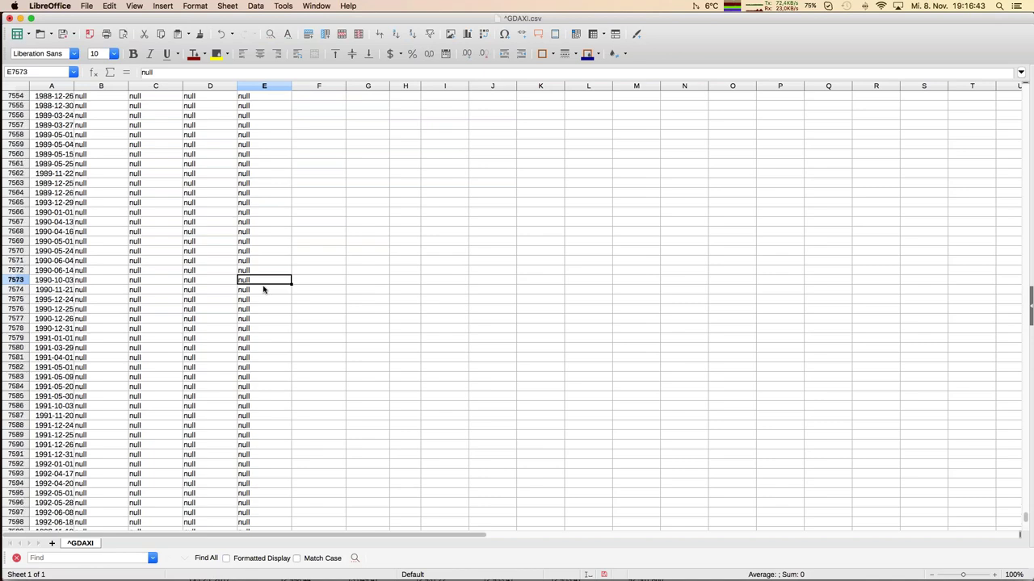
{"action": "key", "text": "Page_Down"}
{"action": "key", "text": "Up"}
{"action": "key", "text": "Up"}
{"action": "key", "text": "Up"}
{"action": "key", "text": "Up"}
{"action": "key", "text": "Up"}
{"action": "key", "text": "Up"}
{"action": "key", "text": "Up"}
{"action": "key", "text": "Up"}
{"action": "key", "text": "Up"}
{"action": "key", "text": "Up"}
{"action": "key", "text": "Up"}
{"action": "key", "text": "Up"}
{"action": "key", "text": "Up"}
{"action": "key", "text": "Up"}
{"action": "key", "text": "Up"}
{"action": "key", "text": "Up"}
{"action": "key", "text": "Up"}
{"action": "key", "text": "Up"}
{"action": "key", "text": "Up"}
{"action": "key", "text": "Up"}
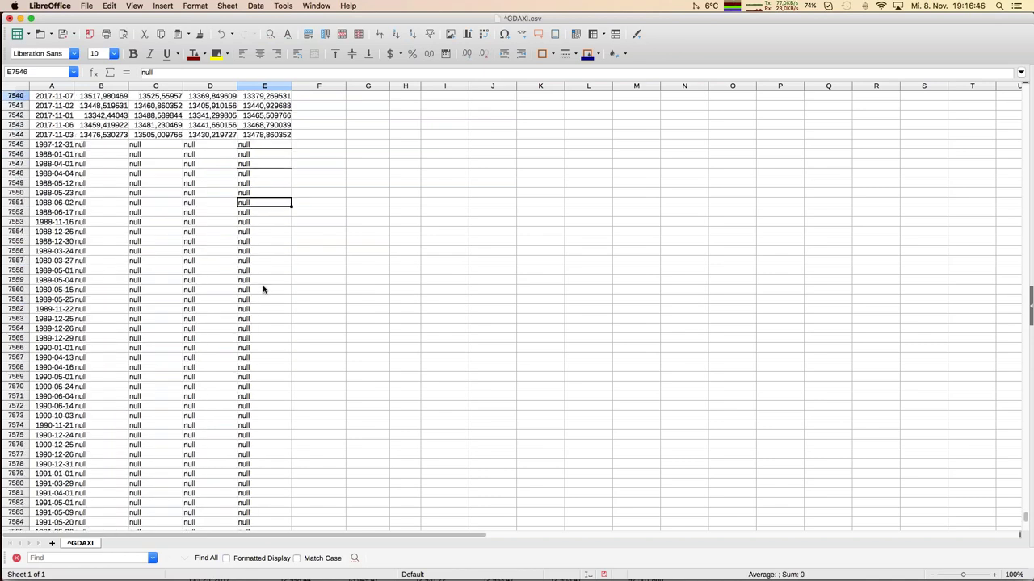
{"action": "key", "text": "Up"}
{"action": "key", "text": "Up"}
{"action": "key", "text": "Up"}
{"action": "key", "text": "Up"}
{"action": "key", "text": "Up"}
{"action": "key", "text": "Up"}
{"action": "key", "text": "Up"}
{"action": "key", "text": "Up"}
{"action": "key", "text": "Up"}
{"action": "key", "text": "Down"}
{"action": "key", "text": "Down"}
{"action": "key", "text": "Down"}
{"action": "key", "text": "Down"}
{"action": "key", "text": "Down"}
{"action": "key", "text": "Down"}
{"action": "key", "text": "Down"}
{"action": "key", "text": "Down"}
{"action": "key", "text": "Down"}
{"action": "key", "text": "Down"}
{"action": "key", "text": "Up"}
{"action": "key", "text": "Up"}
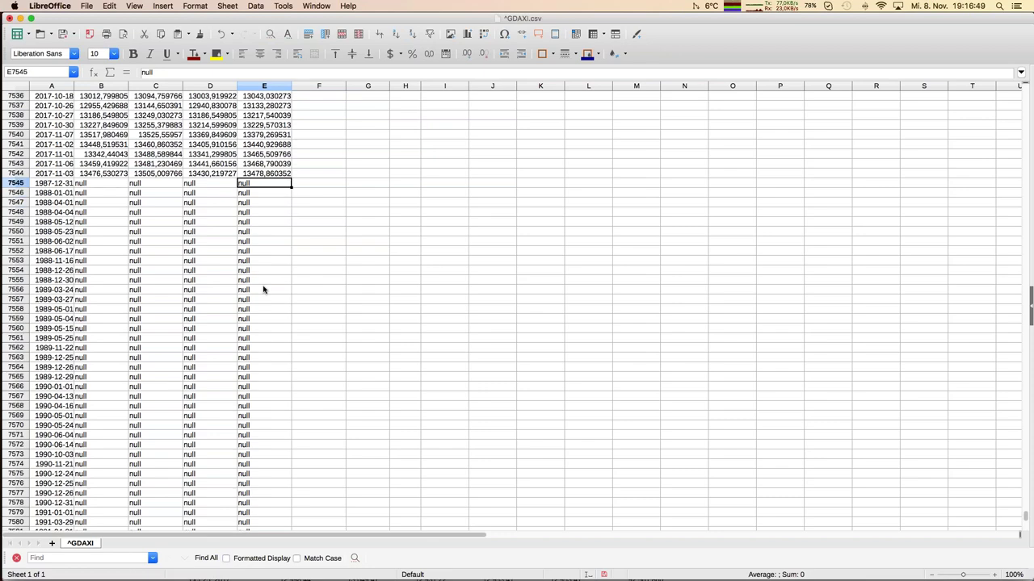
{"action": "key", "text": "shift+Home"}
{"action": "key", "text": "ctrl+shift+Down"}
{"action": "key", "text": "BackSpace"}
{"action": "key", "text": "Return"}
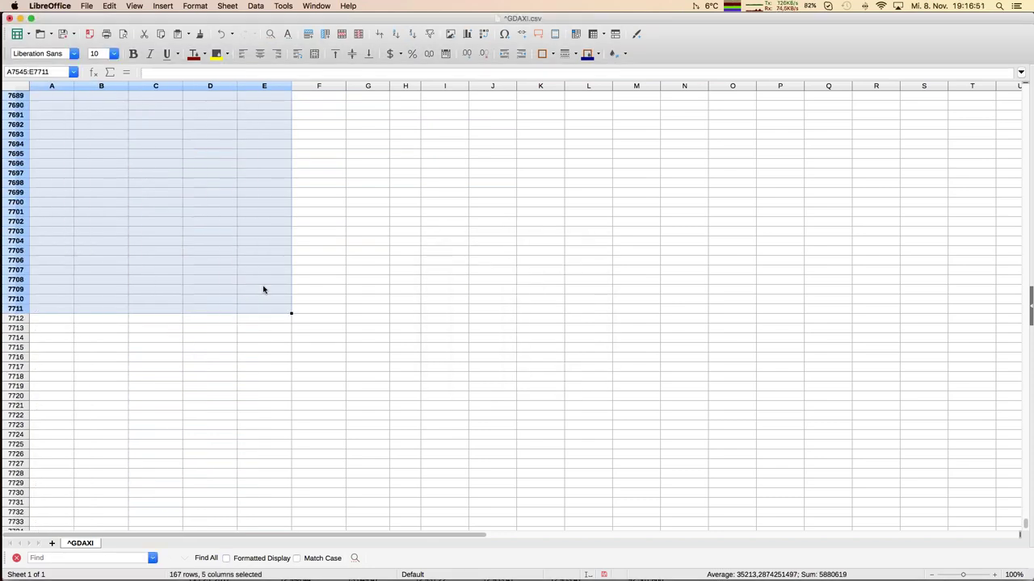
Sort the remaining data in A1:E7544 by Date in ascending order.
{"action": "key", "text": "ctrl+Up"}
{"action": "key", "text": "shift+Home"}
{"action": "key", "text": "ctrl+shift+Up"}
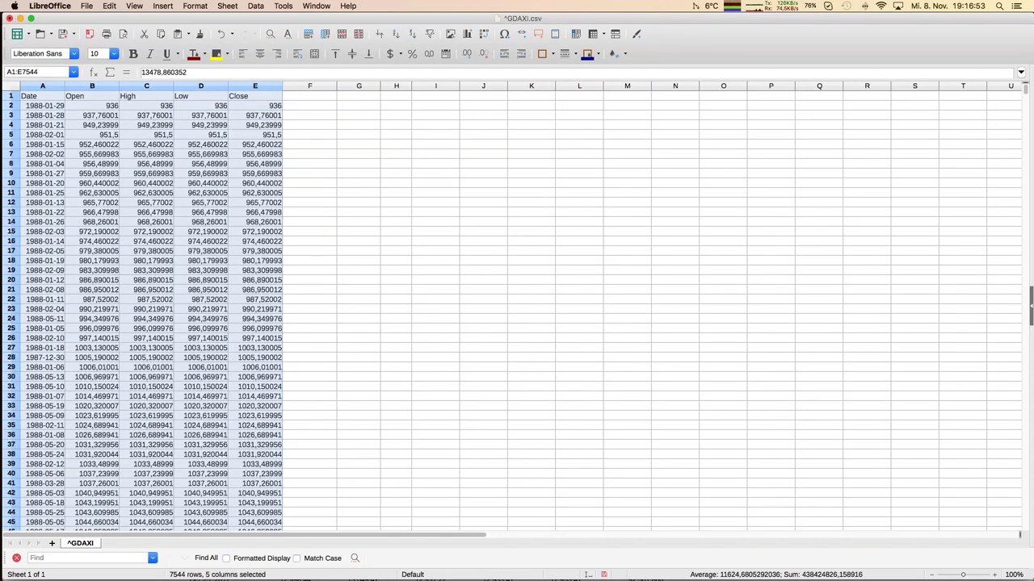
{"action": "left_click", "coordinate": [255, 7]}
{"action": "left_click", "coordinate": [262, 20]}
{"action": "left_click", "coordinate": [327, 184]}
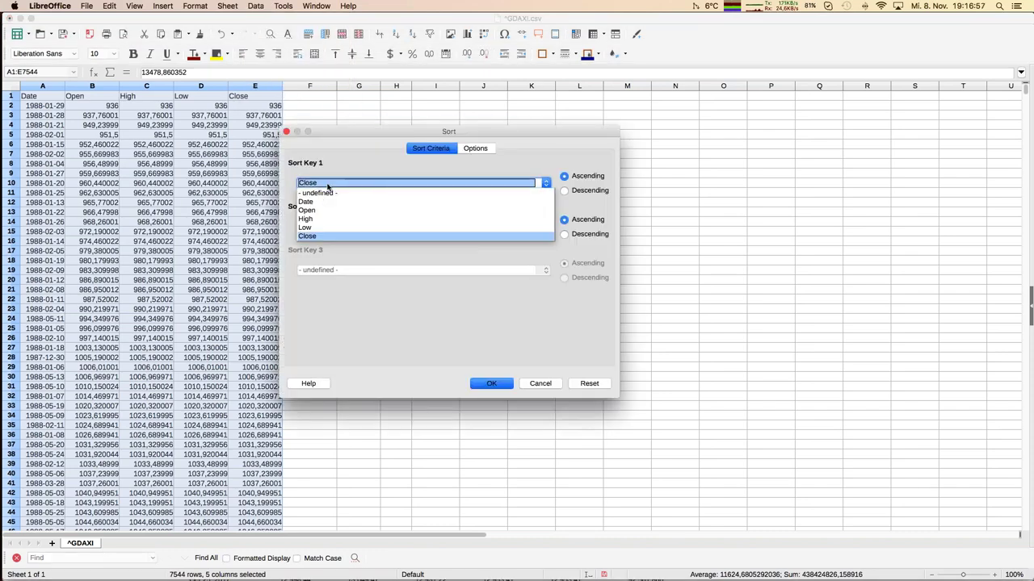
{"action": "left_click", "coordinate": [313, 208]}
{"action": "left_click", "coordinate": [493, 383]}
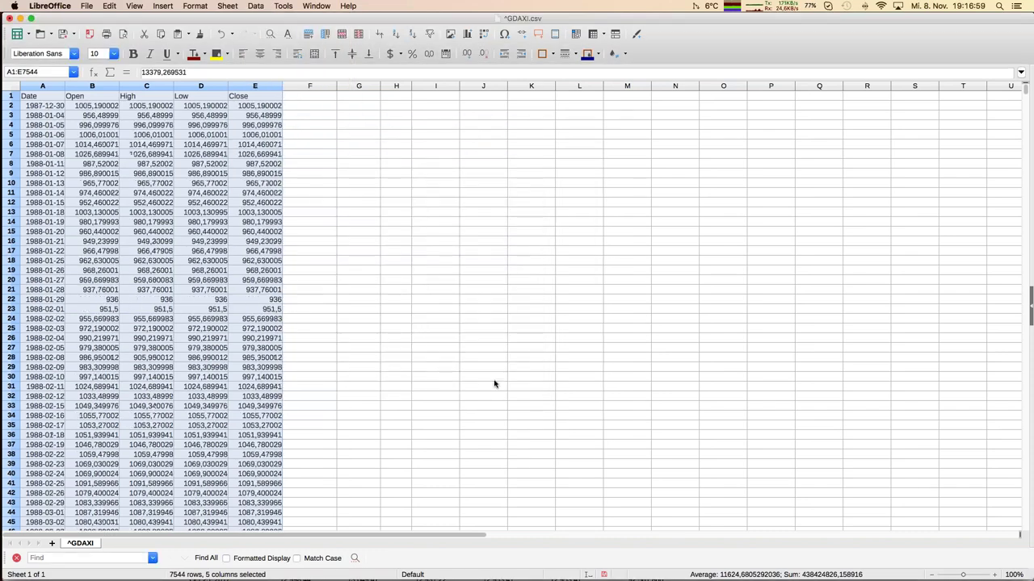
{"action": "left_click", "coordinate": [142, 159]}
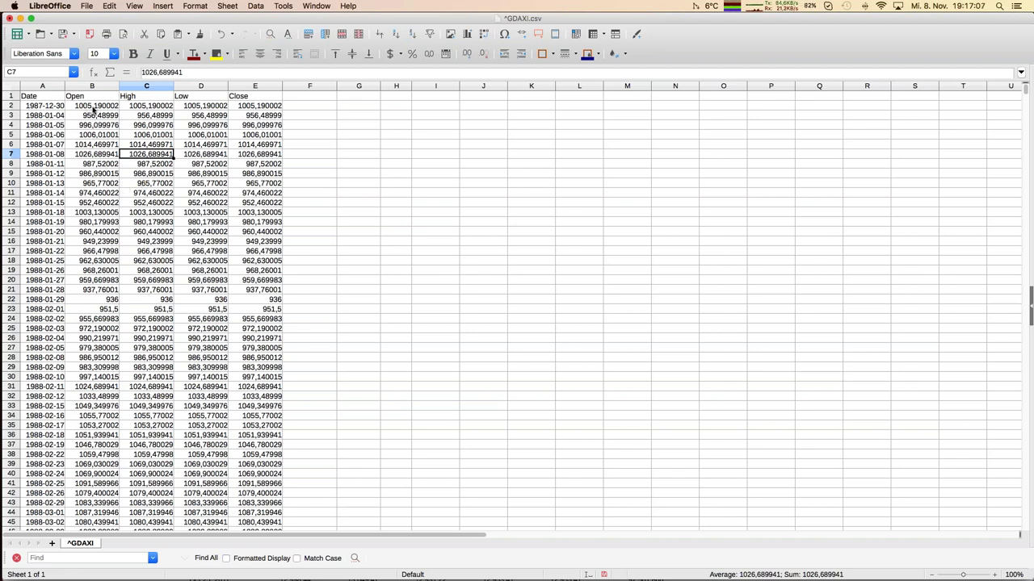
Enter the high-minus-low formula =(C2-D2) in F2 and fill it down column F for all data rows.
{"action": "left_click", "coordinate": [300, 107]}
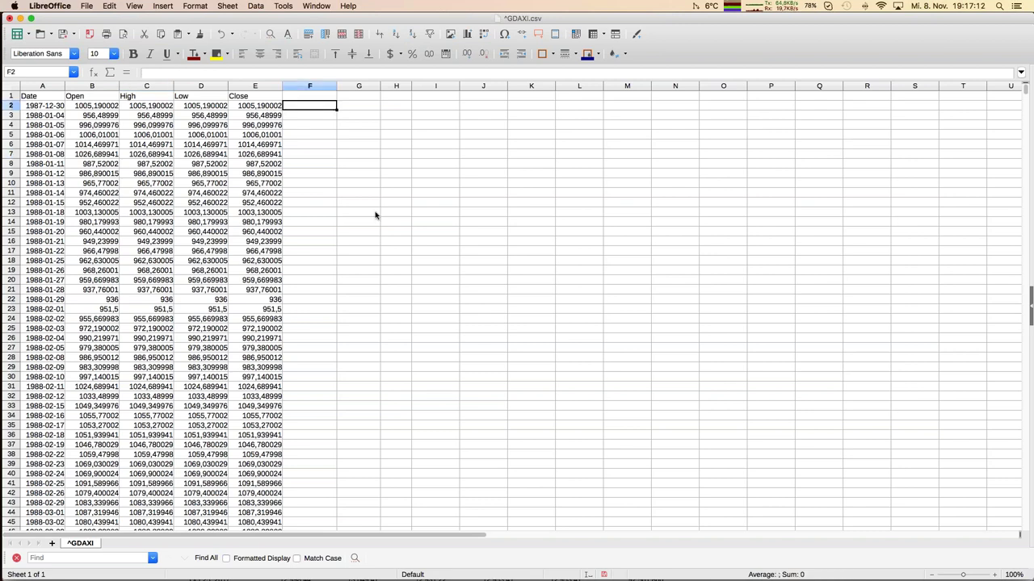
{"action": "type", "text": "=("}
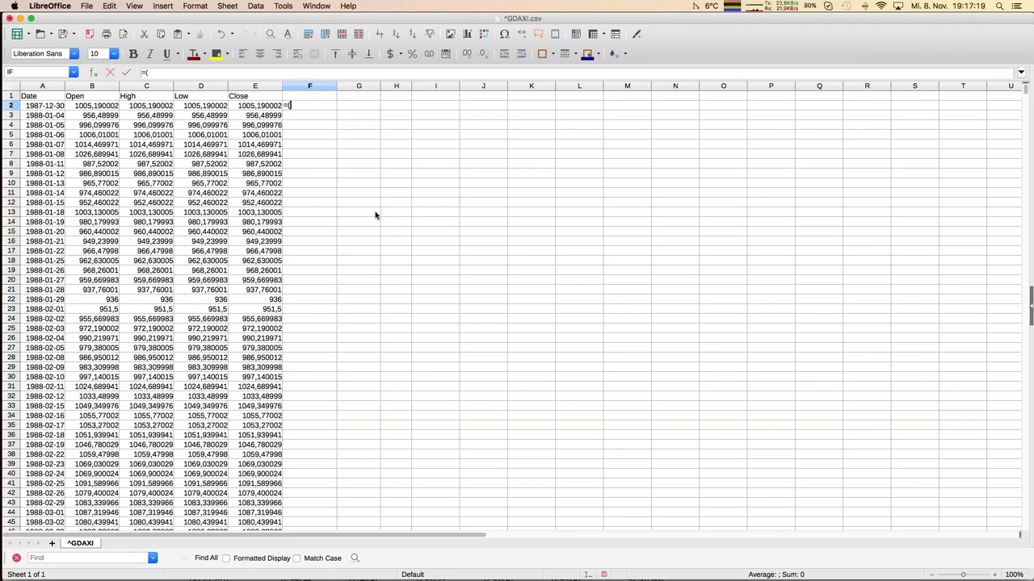
{"action": "left_click", "coordinate": [140, 108]}
{"action": "type", "text": "-"}
{"action": "left_click", "coordinate": [189, 107]}
{"action": "key", "text": "Return"}
{"action": "key", "text": "Up"}
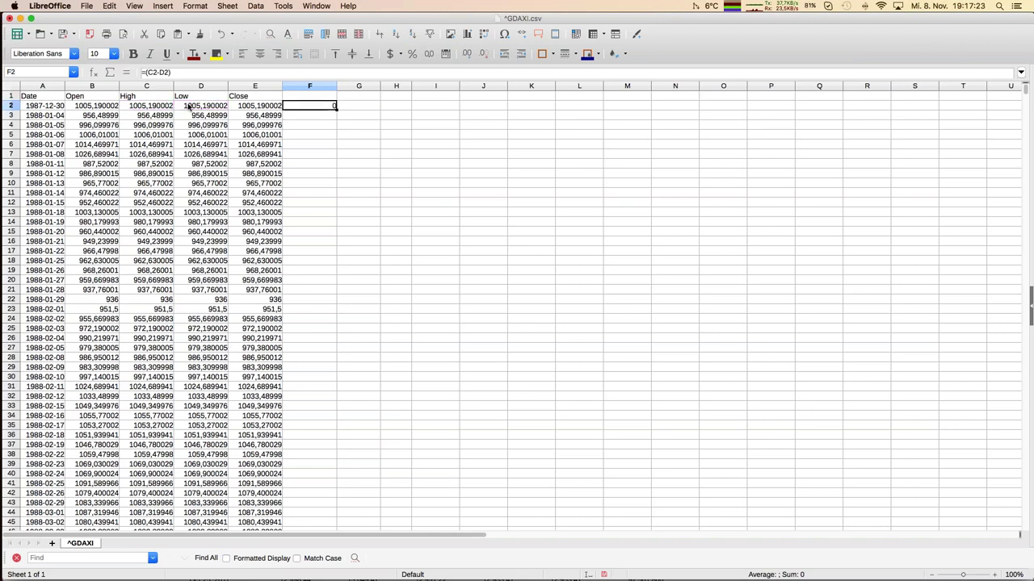
{"action": "double_click", "coordinate": [336, 109]}
{"action": "left_click", "coordinate": [323, 138]}
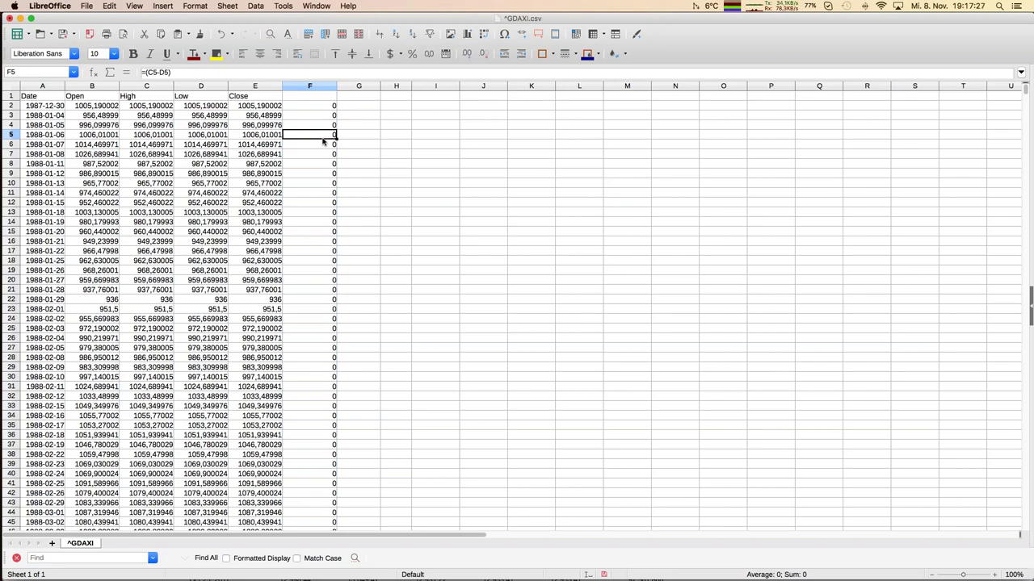
Examine the high-low differences down column F to find the date from which they are no longer zero.
{"action": "key", "text": "Page_Down"}
{"action": "key", "text": "Page_Down"}
{"action": "key", "text": "Page_Down"}
{"action": "key", "text": "Page_Down"}
{"action": "key", "text": "Page_Down"}
{"action": "key", "text": "Page_Down"}
{"action": "key", "text": "Page_Down"}
{"action": "key", "text": "Page_Down"}
{"action": "key", "text": "Page_Down"}
{"action": "key", "text": "Page_Down"}
{"action": "key", "text": "Page_Down"}
{"action": "key", "text": "Page_Down"}
{"action": "key", "text": "Page_Down"}
{"action": "key", "text": "Page_Down"}
{"action": "key", "text": "Page_Down"}
{"action": "key", "text": "Page_Down"}
{"action": "key", "text": "Page_Down"}
{"action": "key", "text": "Page_Down"}
{"action": "key", "text": "Page_Down"}
{"action": "key", "text": "Page_Down"}
{"action": "key", "text": "Page_Down"}
{"action": "key", "text": "Page_Down"}
{"action": "key", "text": "Page_Down"}
{"action": "key", "text": "Page_Down"}
{"action": "key", "text": "Page_Down"}
{"action": "key", "text": "Page_Down"}
{"action": "key", "text": "Page_Down"}
{"action": "key", "text": "Page_Down"}
{"action": "key", "text": "Page_Down"}
{"action": "key", "text": "Page_Down"}
{"action": "key", "text": "Page_Down"}
{"action": "key", "text": "Page_Down"}
{"action": "key", "text": "Page_Down"}
{"action": "key", "text": "Page_Down"}
{"action": "key", "text": "Page_Up"}
{"action": "key", "text": "Down"}
{"action": "key", "text": "Up"}
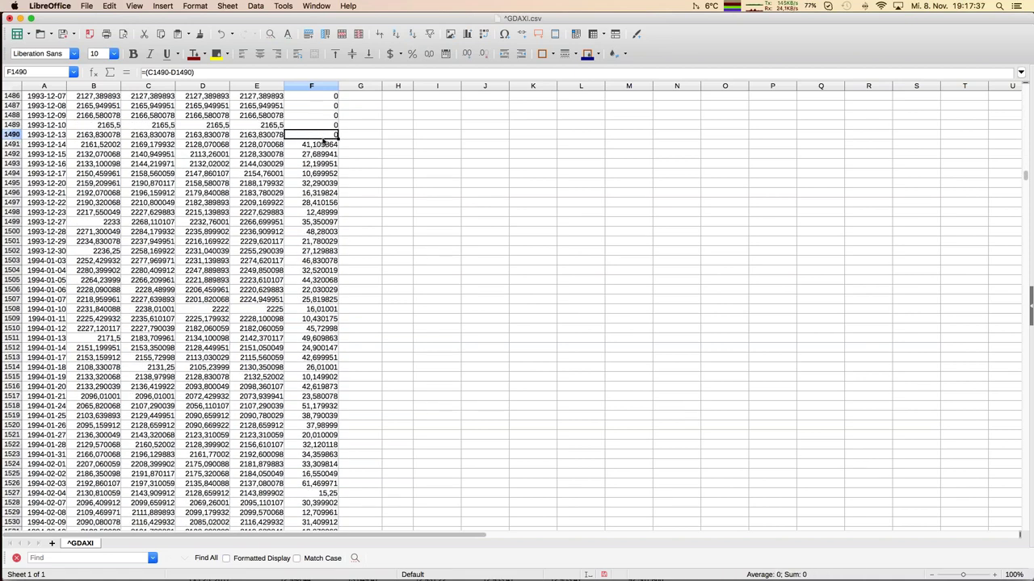
{"action": "key", "text": "Down"}
{"action": "key", "text": "Down"}
{"action": "key", "text": "Down"}
{"action": "key", "text": "Down"}
{"action": "key", "text": "Down"}
{"action": "key", "text": "Down"}
{"action": "key", "text": "Down"}
{"action": "key", "text": "Down"}
{"action": "key", "text": "Down"}
{"action": "key", "text": "Down"}
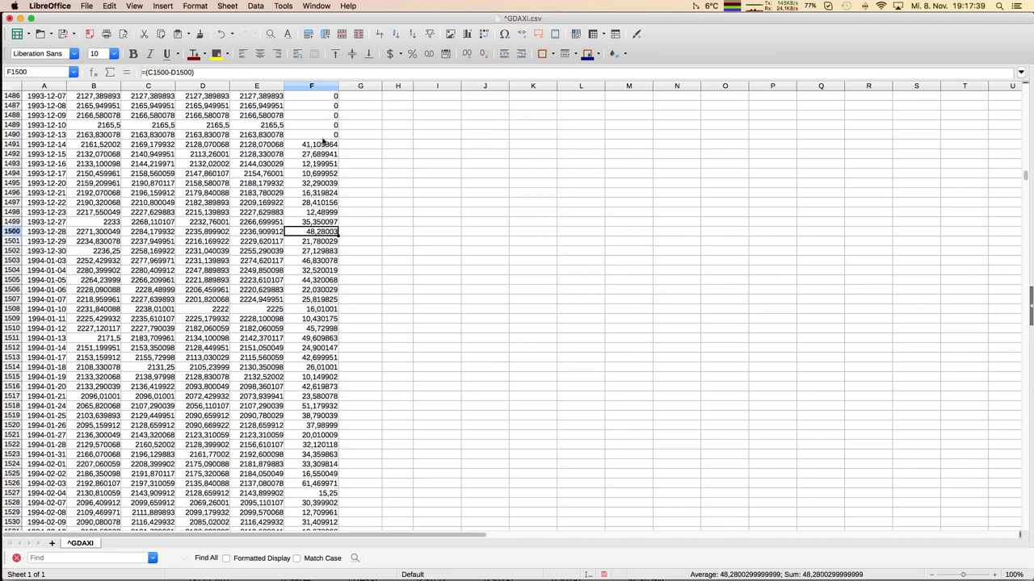
Delete the records up to 1993-12-30 in cells A2:F1502, shifting the remaining cells up.
{"action": "key", "text": "Down"}
{"action": "key", "text": "Down"}
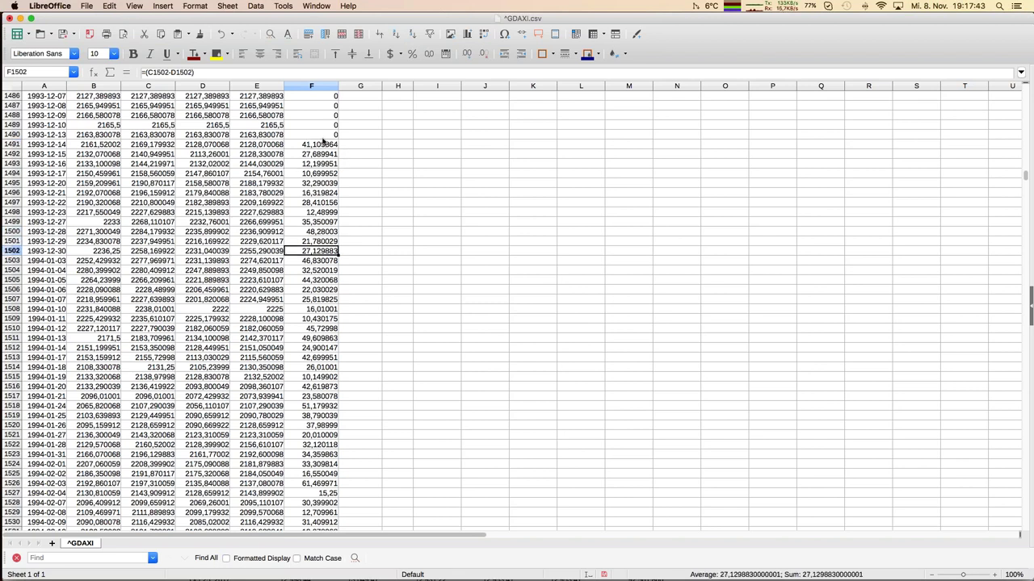
{"action": "key", "text": "shift+Left"}
{"action": "key", "text": "shift+Left"}
{"action": "key", "text": "shift+Left"}
{"action": "key", "text": "shift+Left"}
{"action": "key", "text": "shift+Left"}
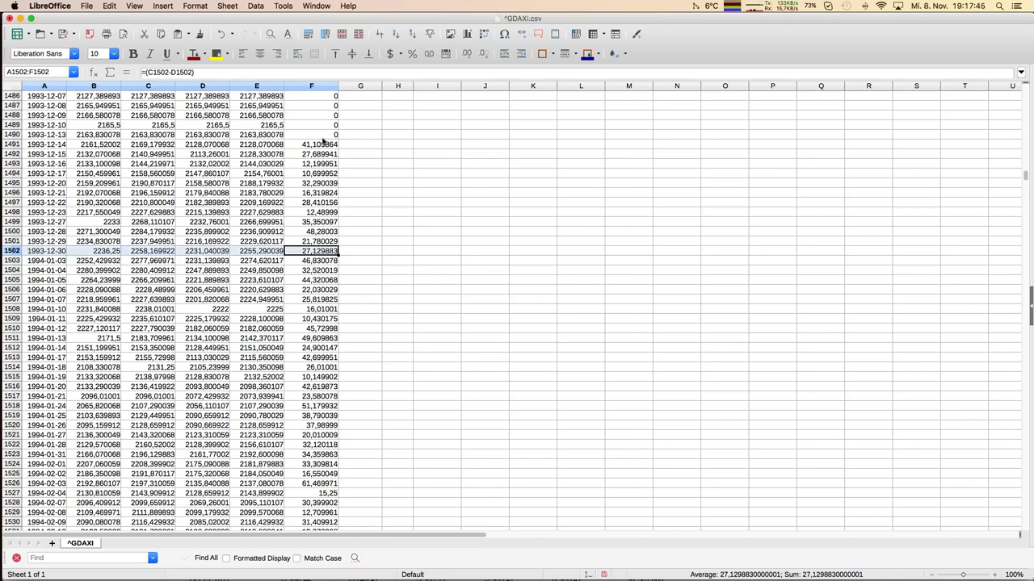
{"action": "key", "text": "ctrl+shift+Up"}
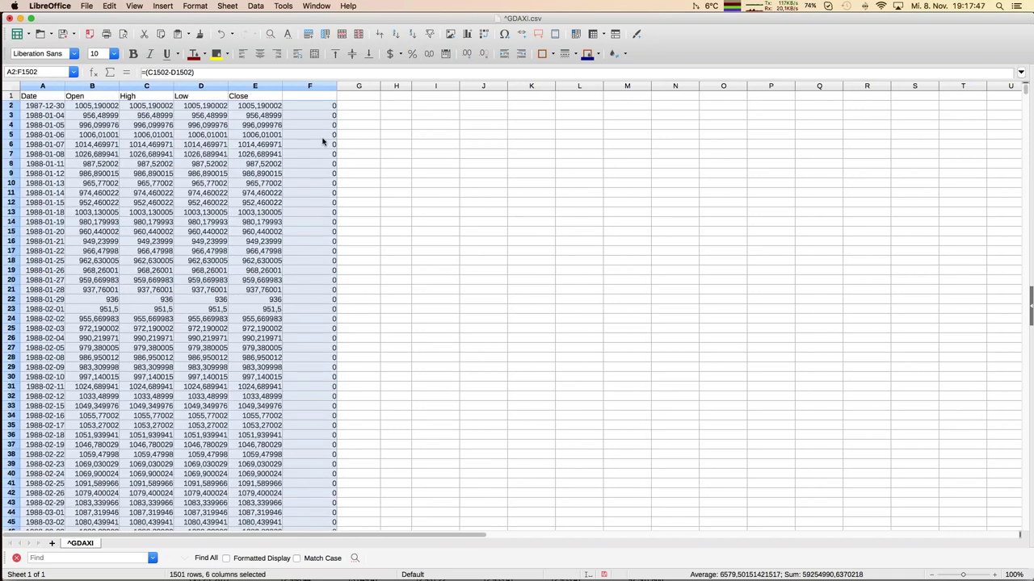
{"action": "right_click", "coordinate": [322, 142]}
{"action": "left_click", "coordinate": [350, 241]}
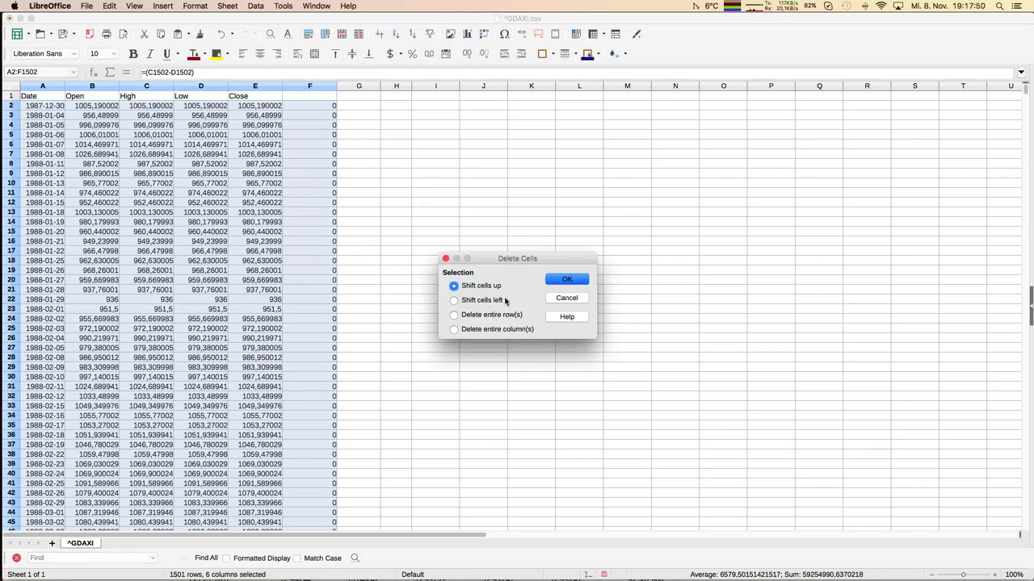
{"action": "left_click", "coordinate": [568, 280]}
{"action": "left_click", "coordinate": [250, 244]}
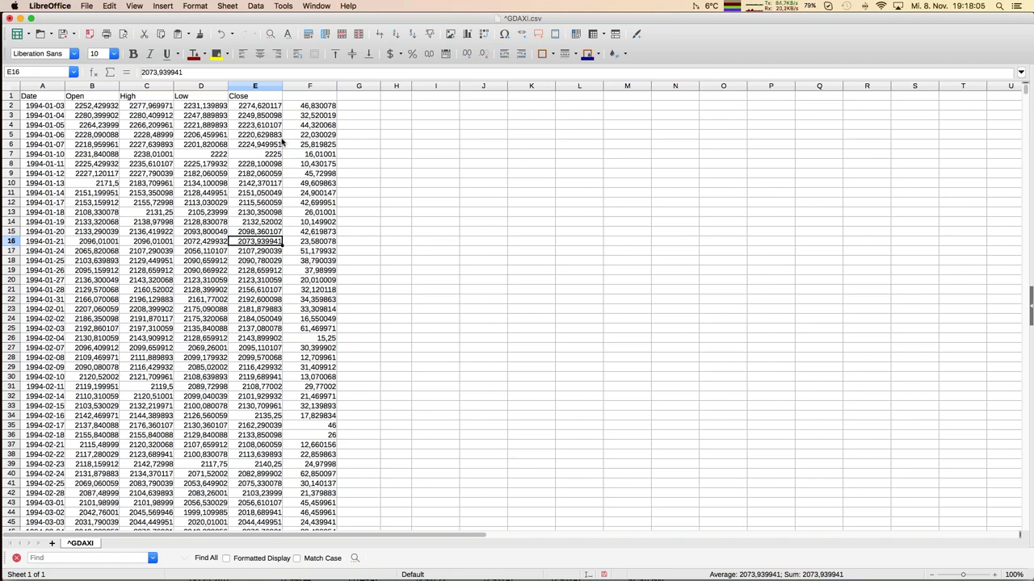
Clear the high-low difference formulas from the whole of column F.
{"action": "left_click", "coordinate": [296, 88]}
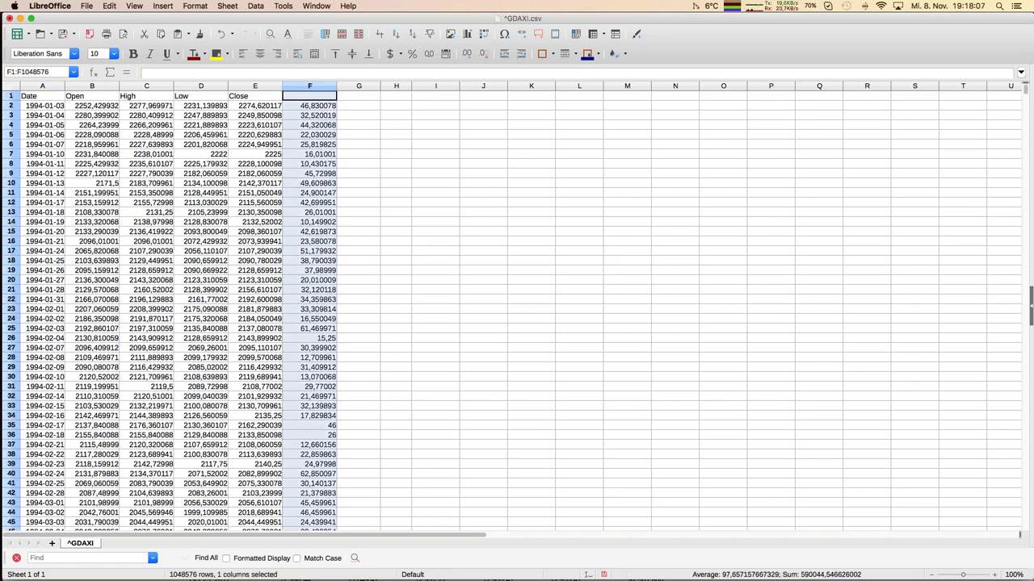
{"action": "key", "text": "Delete"}
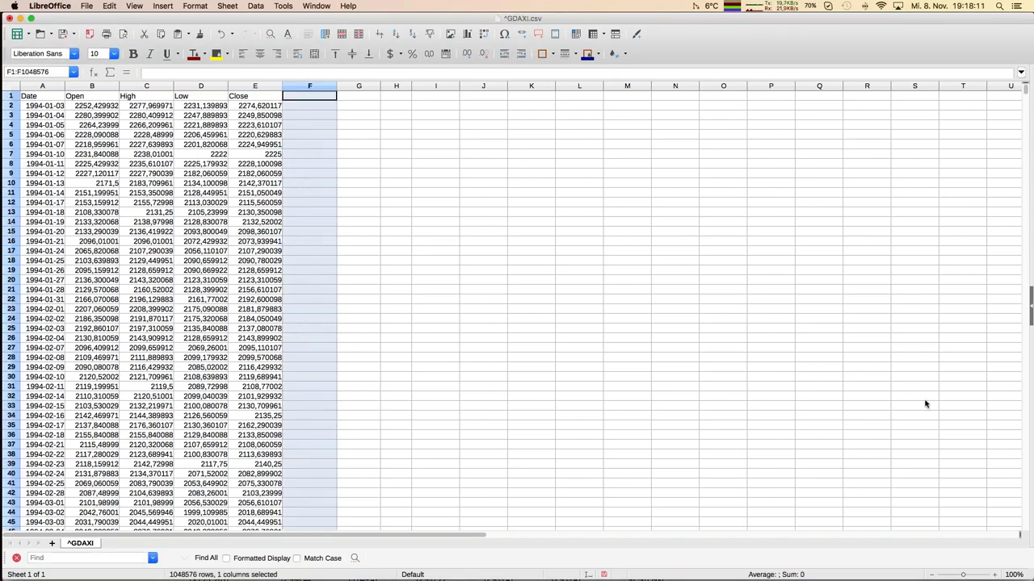
{"action": "left_click", "coordinate": [139, 221]}
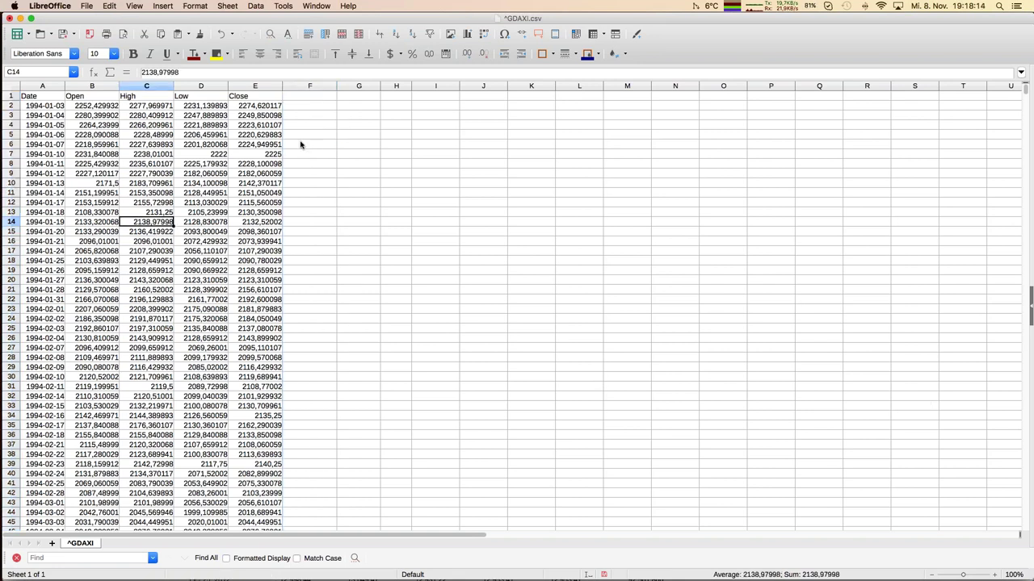
Close the ^GDAXI.csv spreadsheet and advance the webinar presentation to slide 8 on where the DAX gains arise.
{"action": "key", "text": "super+w"}
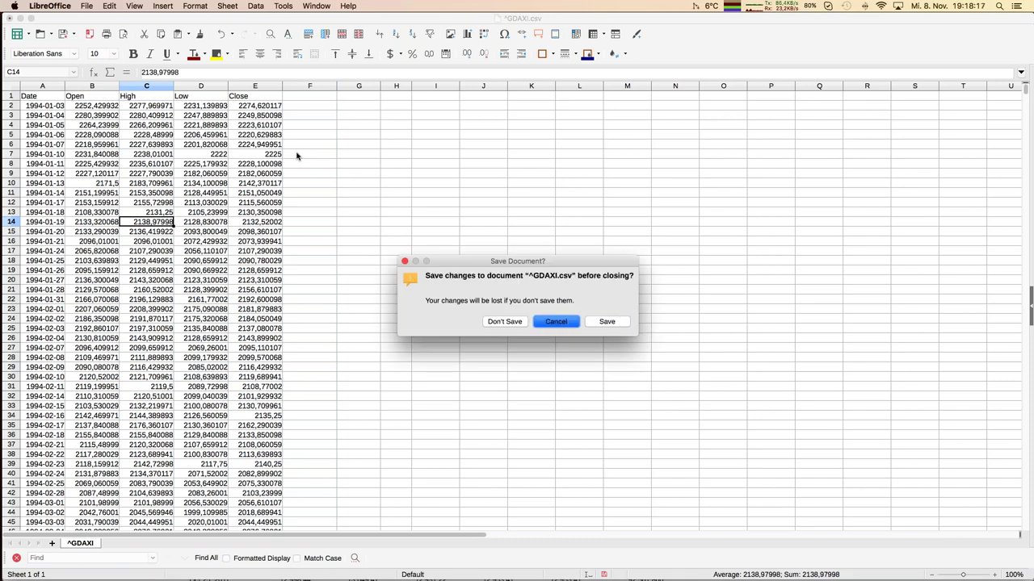
{"action": "key", "text": "Escape"}
{"action": "key", "text": "super+grave"}
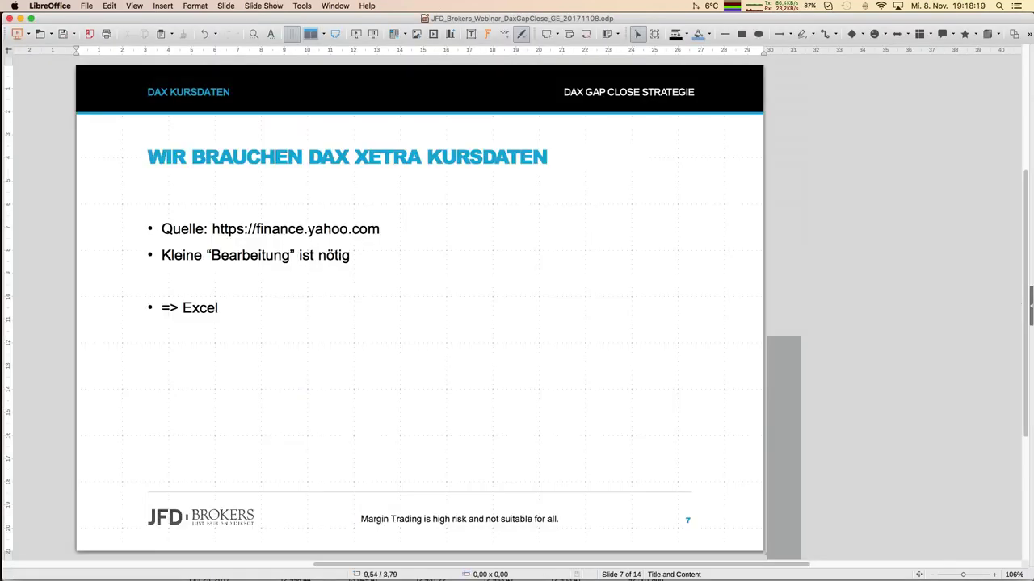
{"action": "key", "text": "Page_Down"}
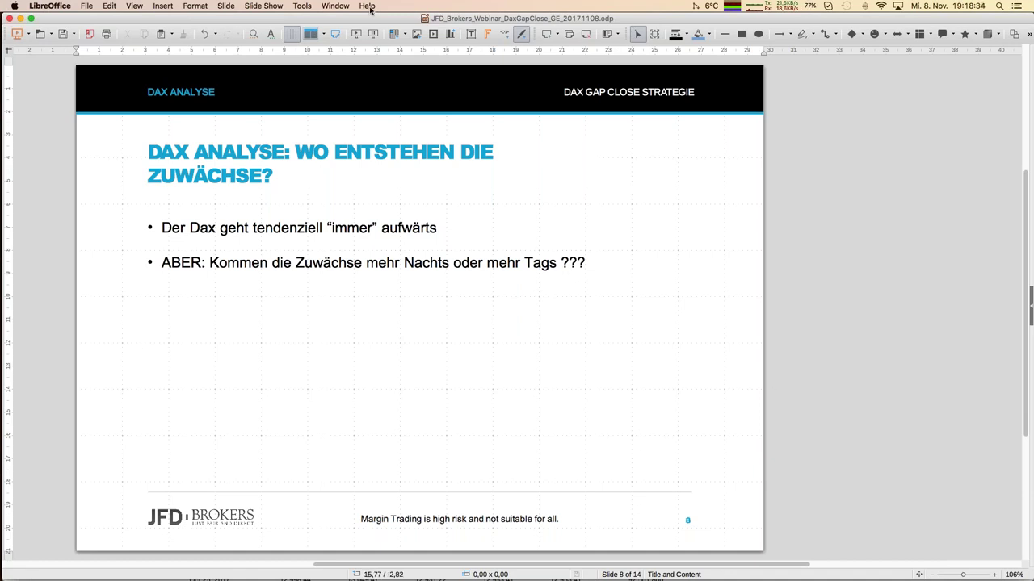
Bring up and close Dax_Yahoo_1.ods, and switch to Dax_Yahoo_2.ods with its zoom set to 120%.
{"action": "left_click", "coordinate": [336, 6]}
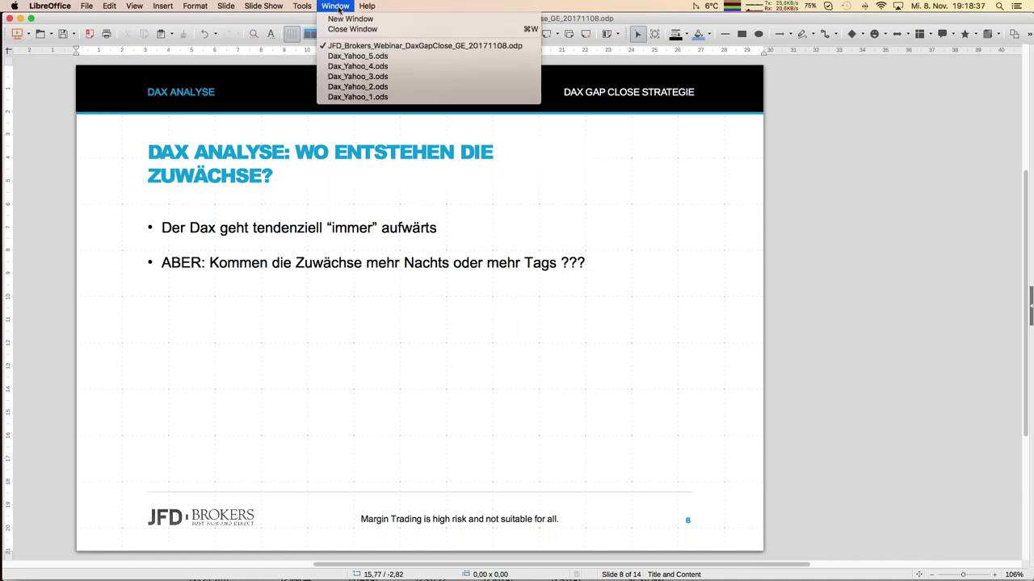
{"action": "left_click", "coordinate": [355, 97]}
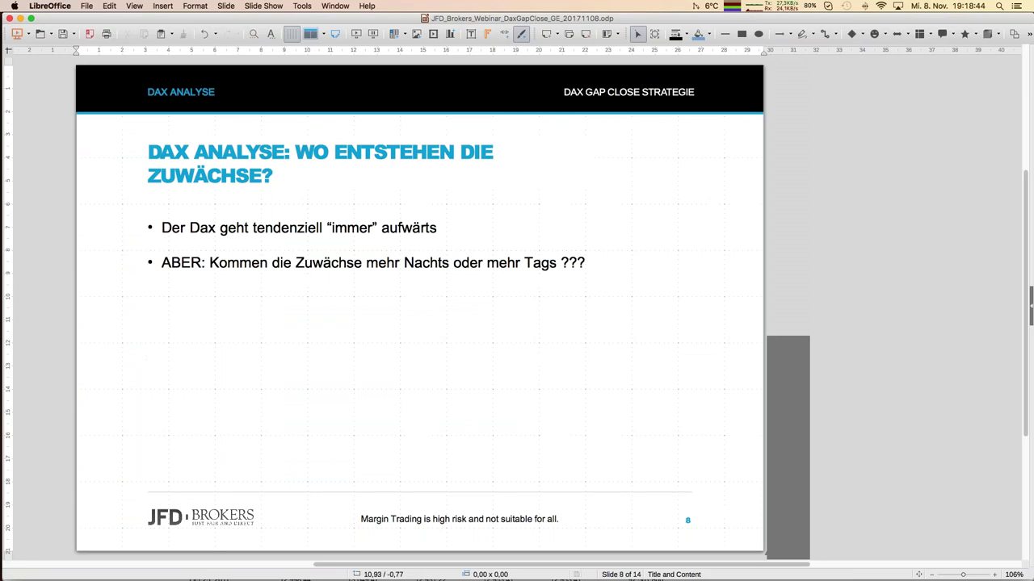
{"action": "left_click", "coordinate": [335, 6]}
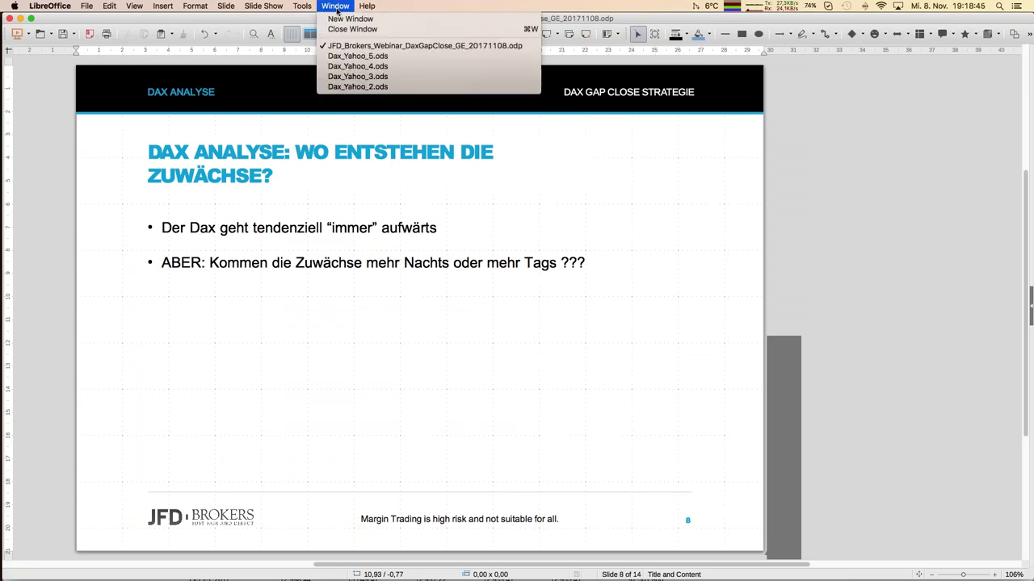
{"action": "left_click", "coordinate": [358, 87]}
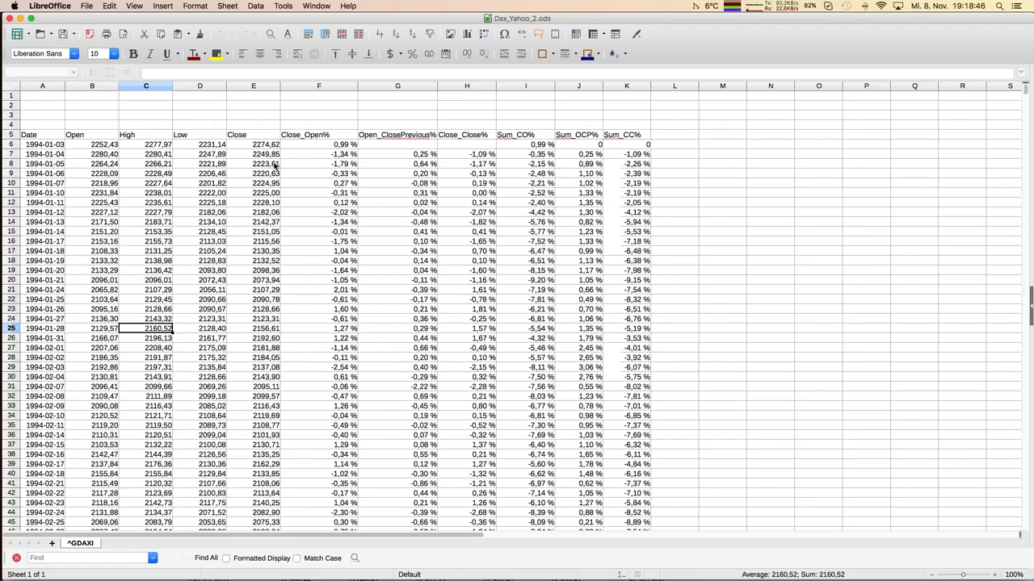
{"action": "left_click", "coordinate": [241, 184]}
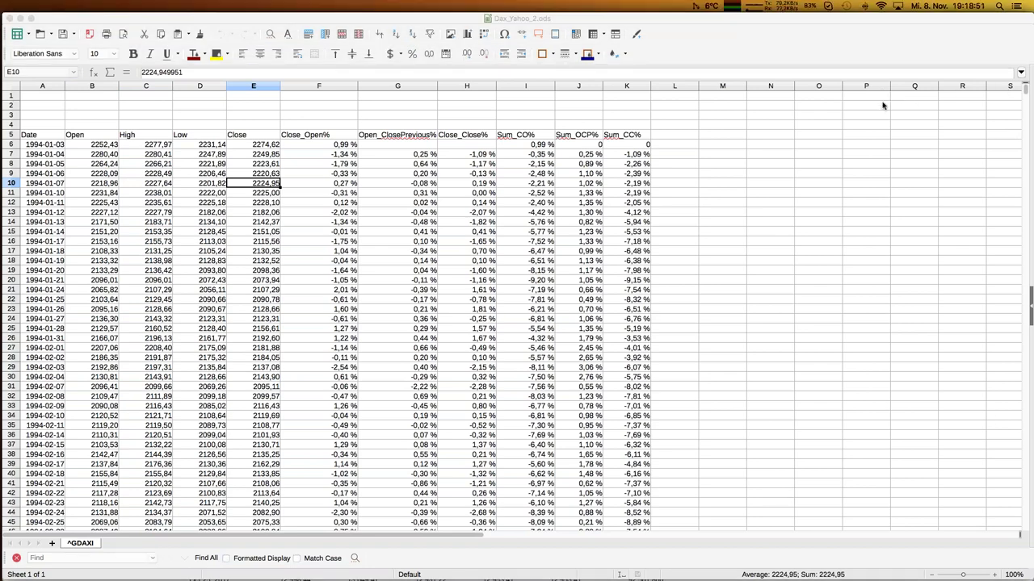
{"action": "left_click", "coordinate": [994, 575]}
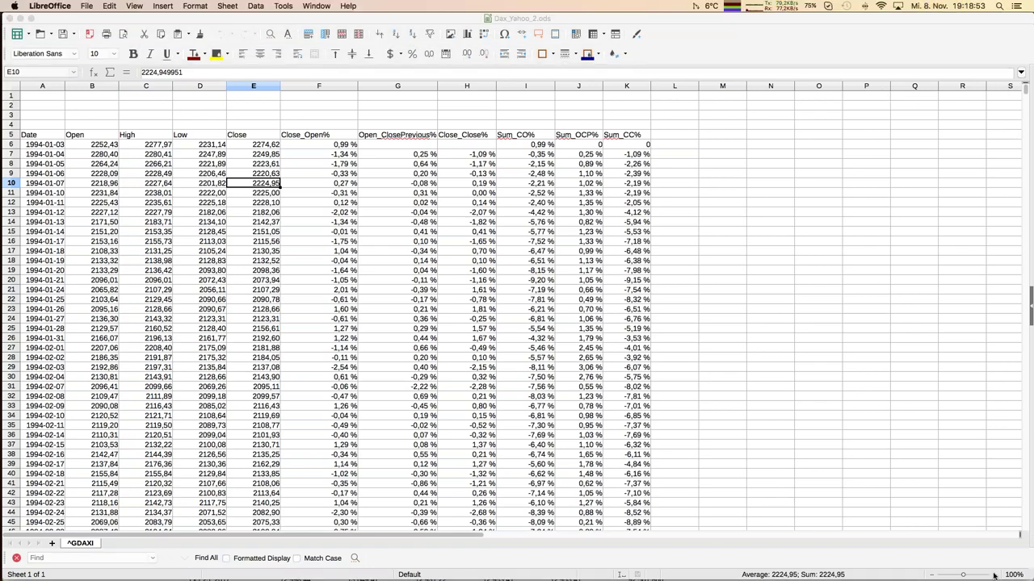
{"action": "left_click", "coordinate": [995, 574]}
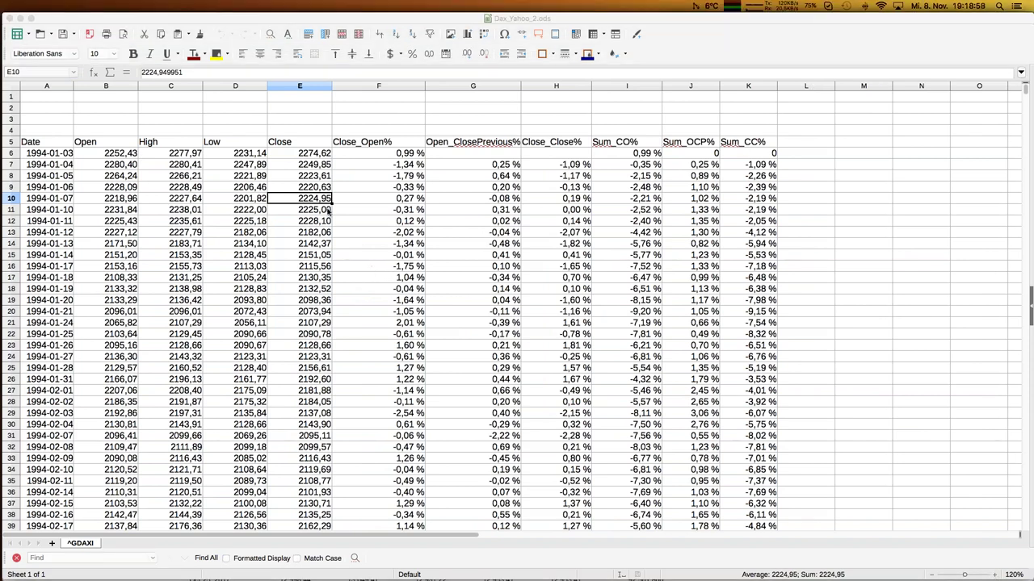
Preview a column chart of the Close prices in column E and discard it.
{"action": "left_click", "coordinate": [296, 89]}
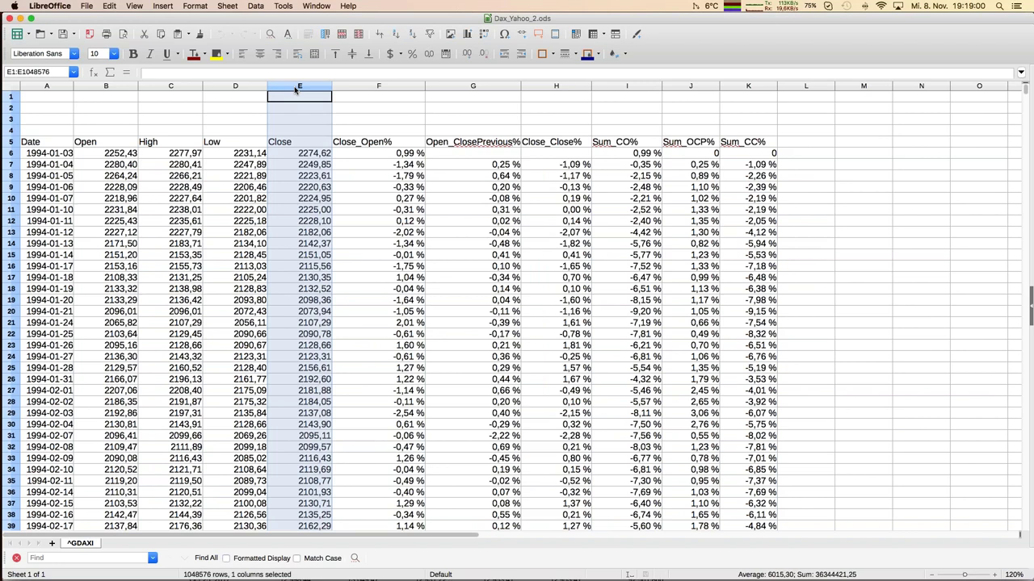
{"action": "left_click", "coordinate": [467, 37]}
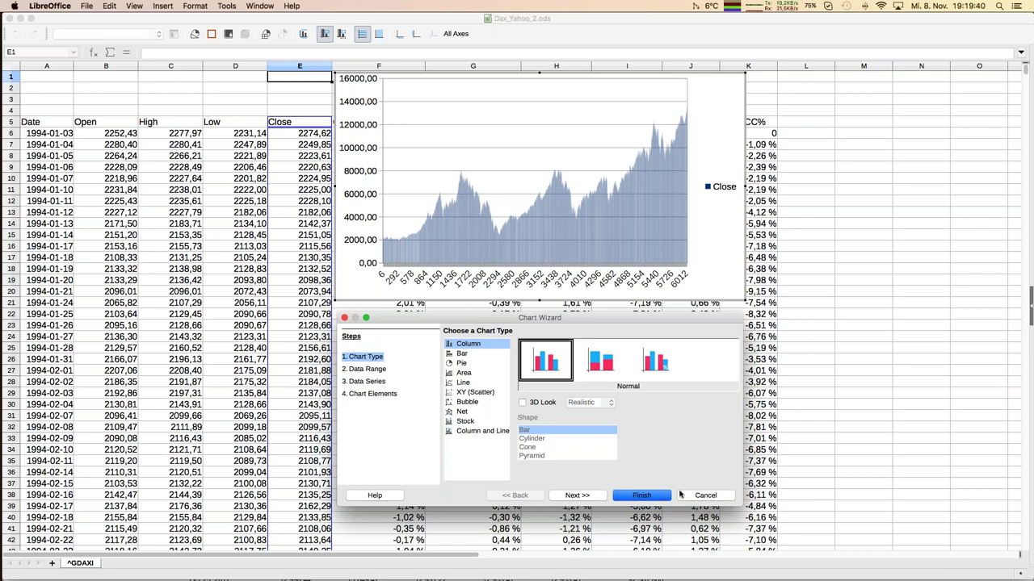
{"action": "left_click", "coordinate": [706, 495]}
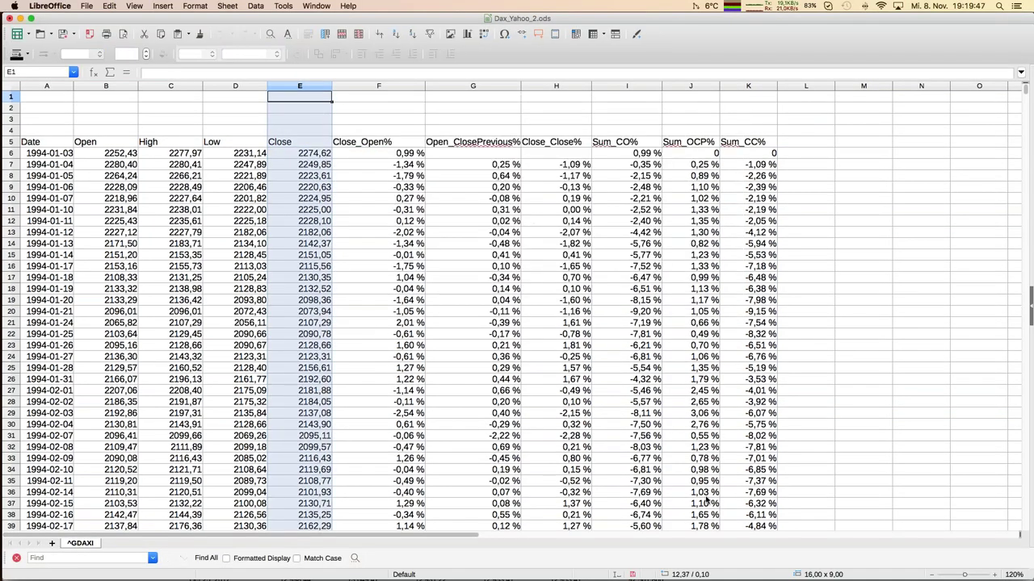
Examine the Close_Open% formula in F6 and F7 and the cells it references, leaving it unedited.
{"action": "left_click", "coordinate": [374, 153]}
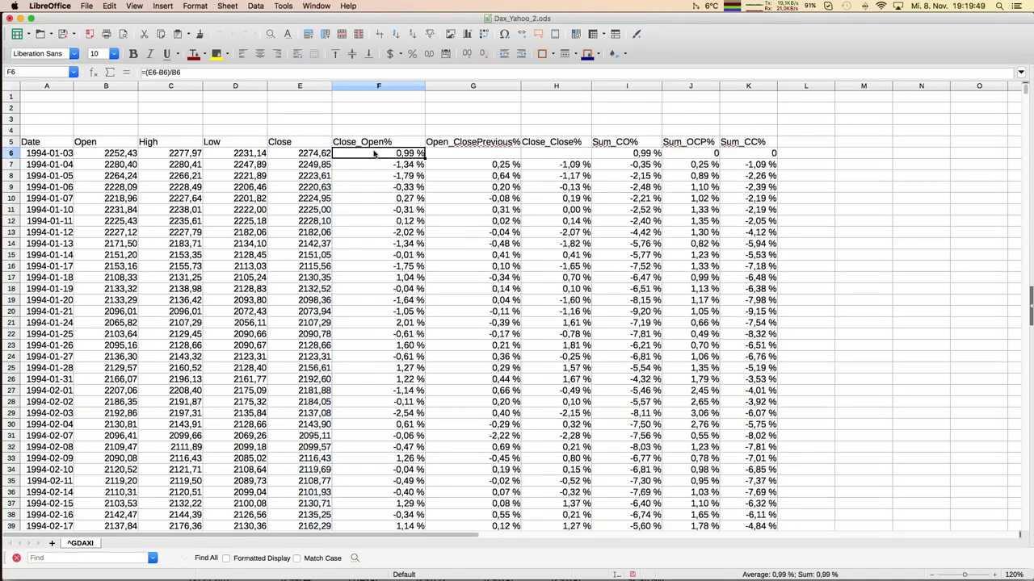
{"action": "left_click", "coordinate": [371, 166]}
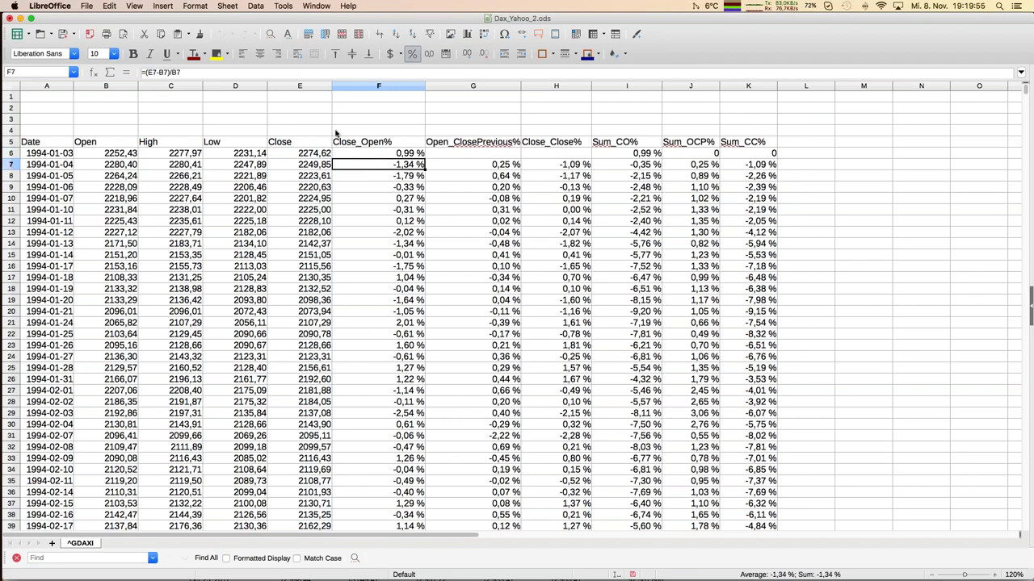
{"action": "double_click", "coordinate": [421, 166]}
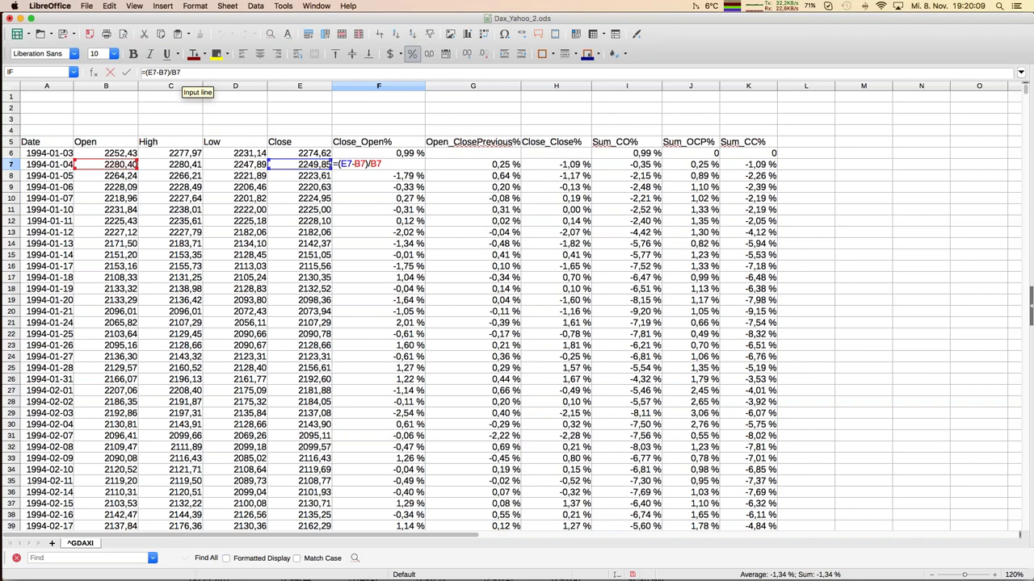
{"action": "left_click", "coordinate": [182, 72]}
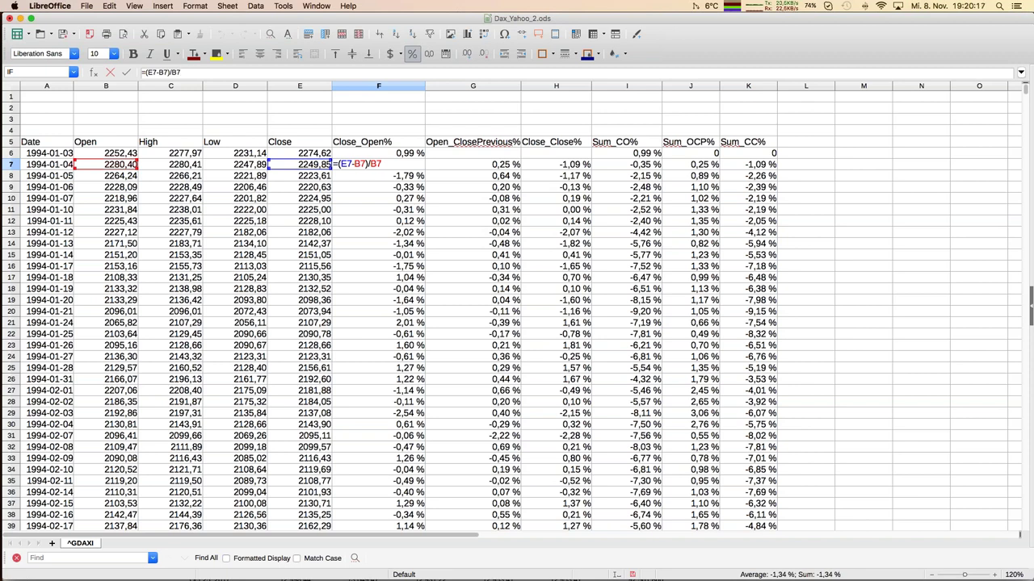
{"action": "key", "text": "Return"}
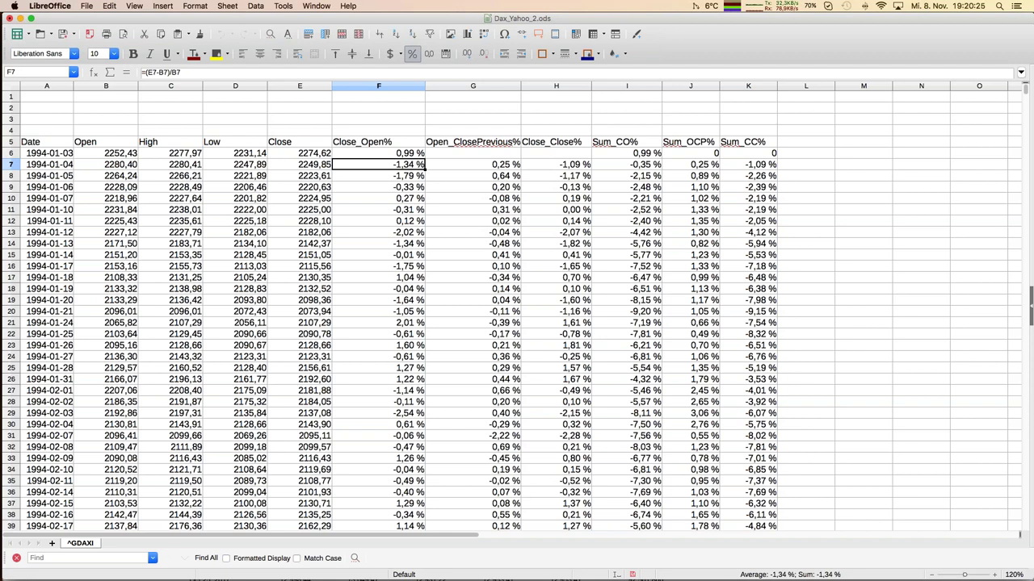
Examine the Open_ClosePrevious% formula in G7 and the Close_Close% formula in H7, and compare them with the Close_Open% formula in F7.
{"action": "key", "text": "Right"}
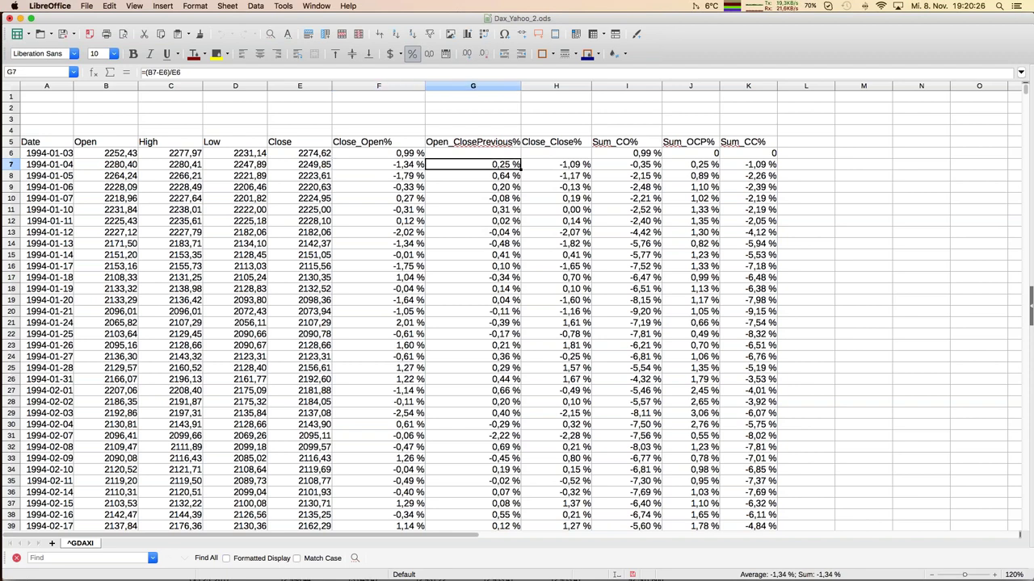
{"action": "left_click", "coordinate": [192, 72]}
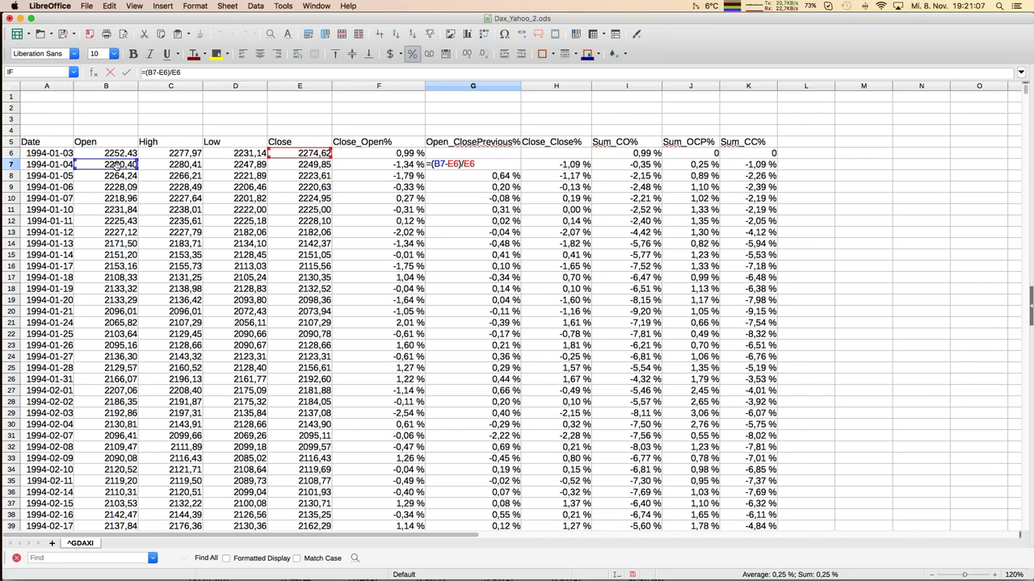
{"action": "key", "text": "Return"}
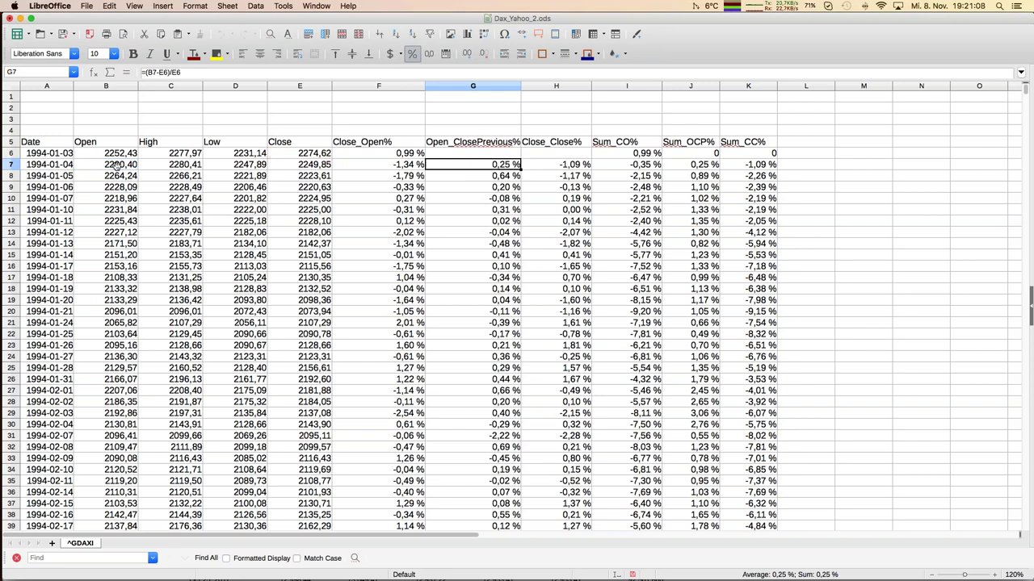
{"action": "key", "text": "Right"}
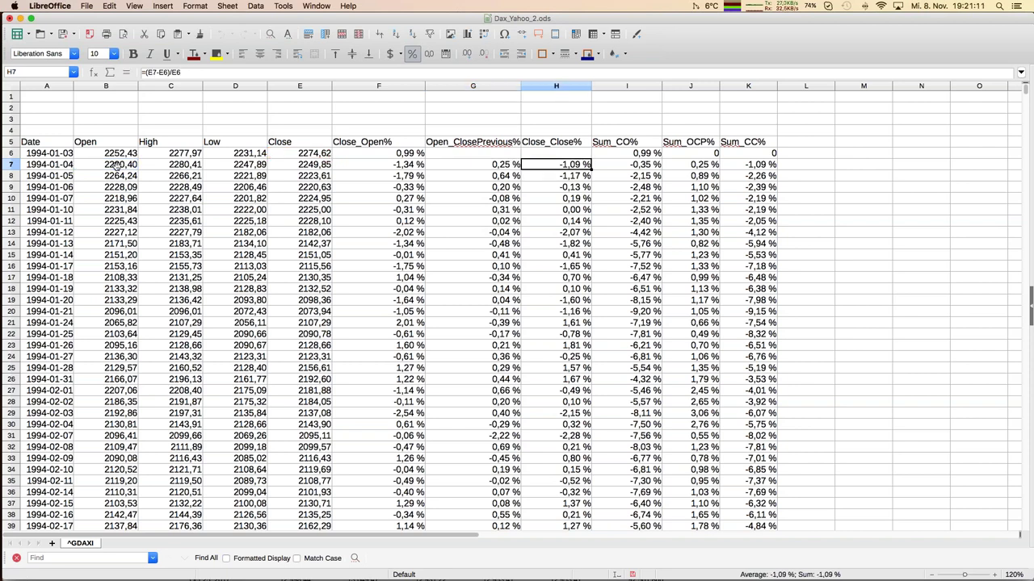
{"action": "left_click", "coordinate": [212, 72]}
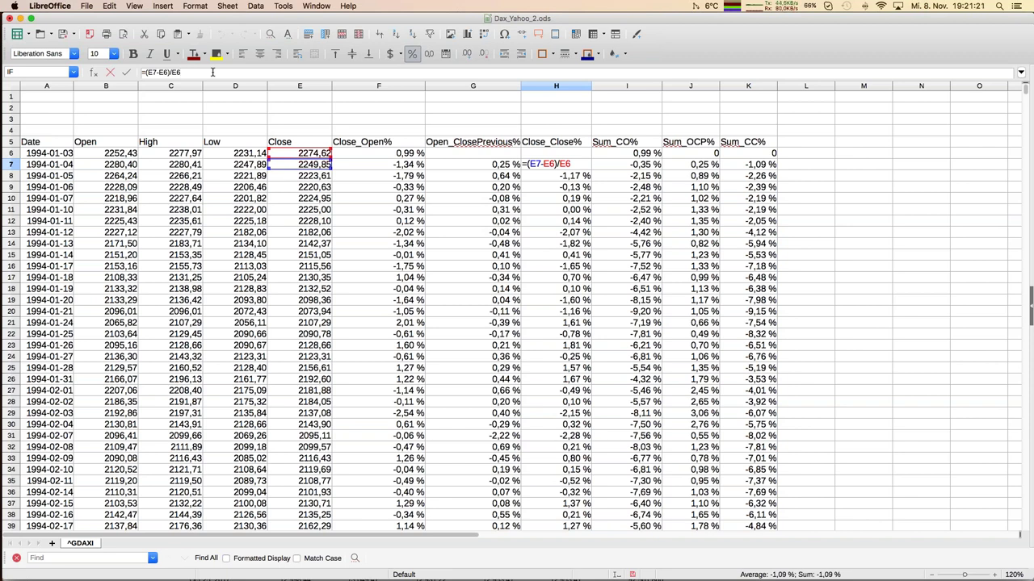
{"action": "key", "text": "Escape"}
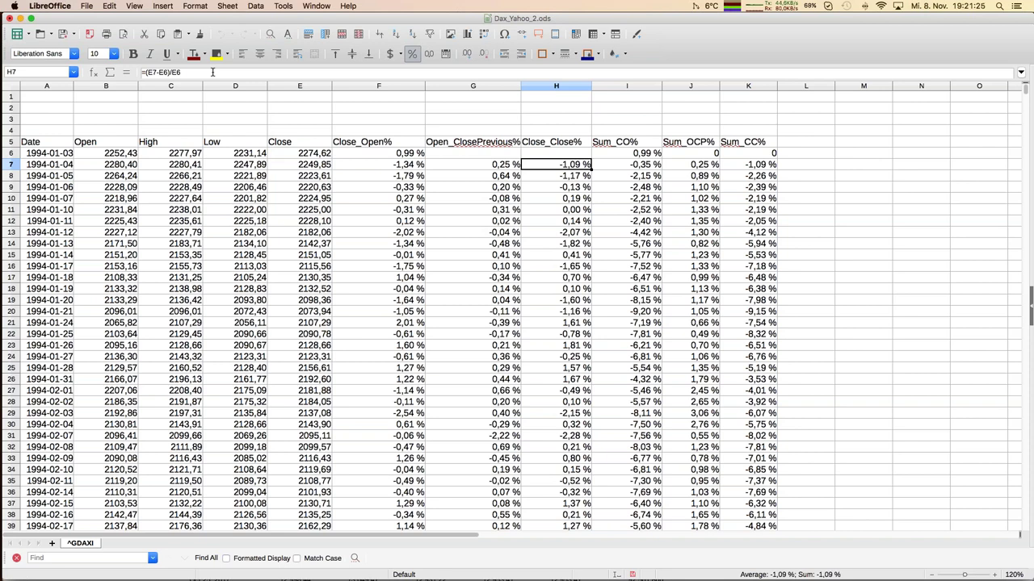
{"action": "key", "text": "Left"}
{"action": "key", "text": "Left"}
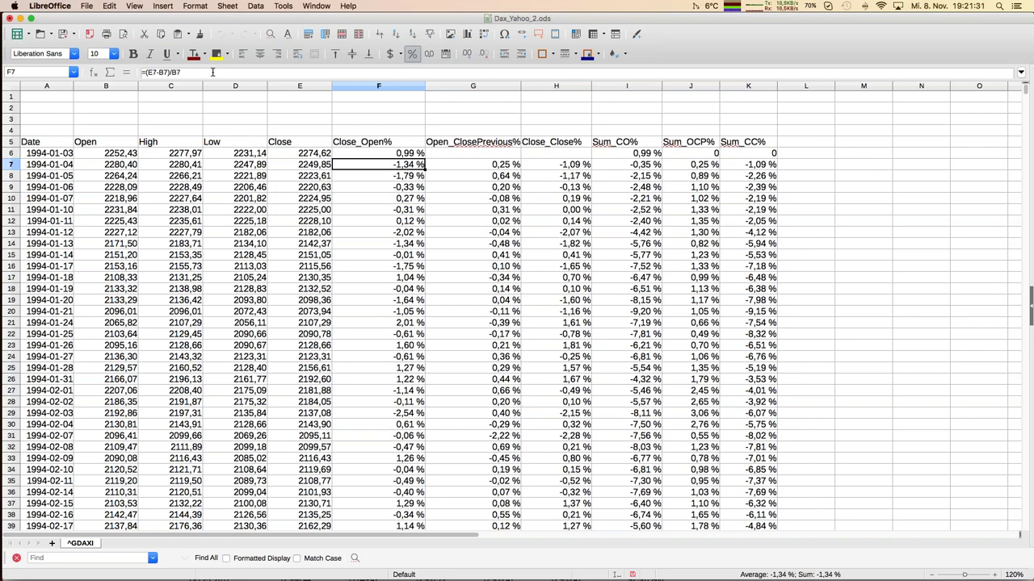
{"action": "key", "text": "F2"}
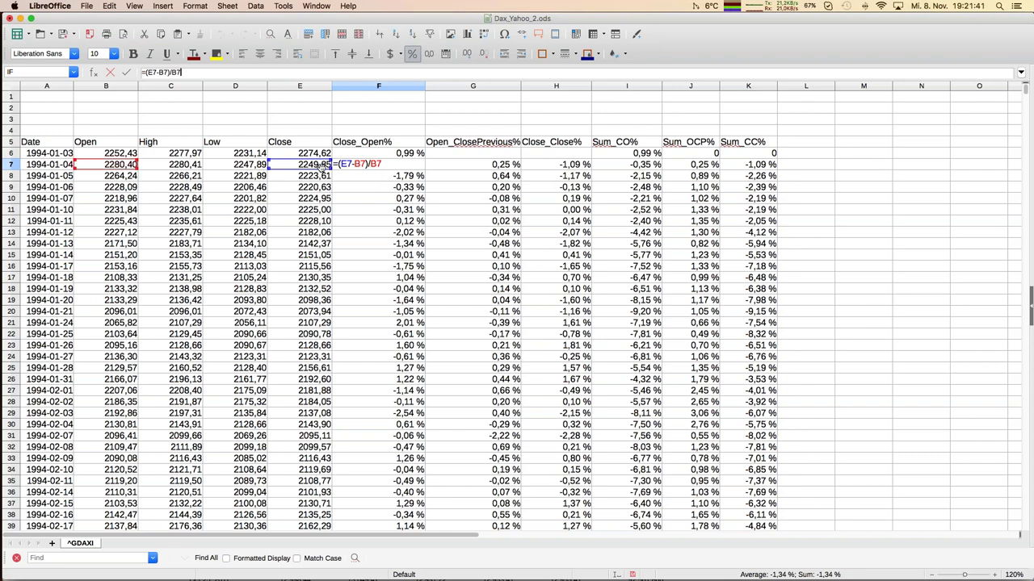
{"action": "key", "text": "Return"}
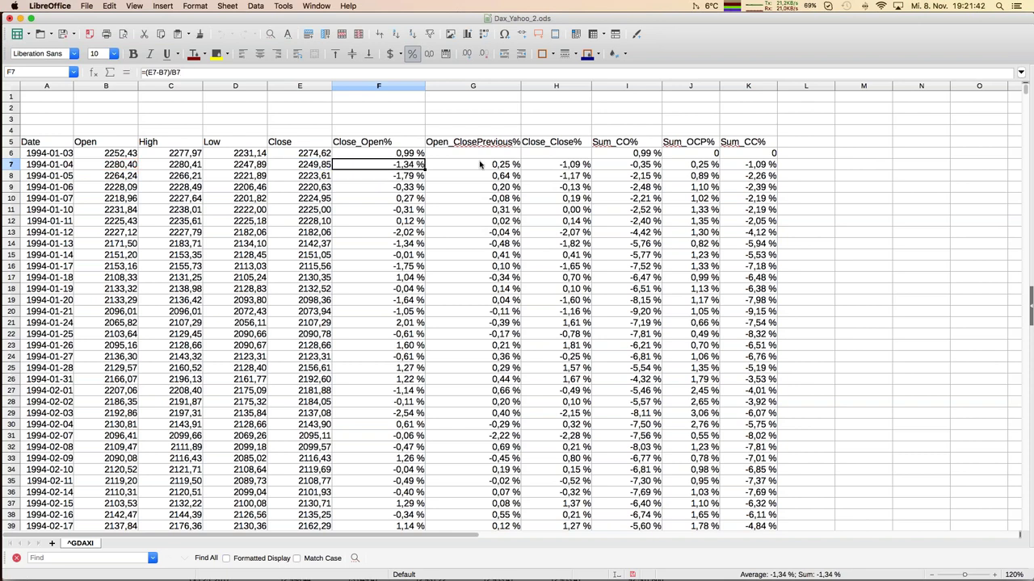
Examine the Open_ClosePrevious% formula in G7 and its referenced cells, plus the Close_Close% formula in H7 and the Sum_CO% formula in I7.
{"action": "left_click", "coordinate": [481, 165]}
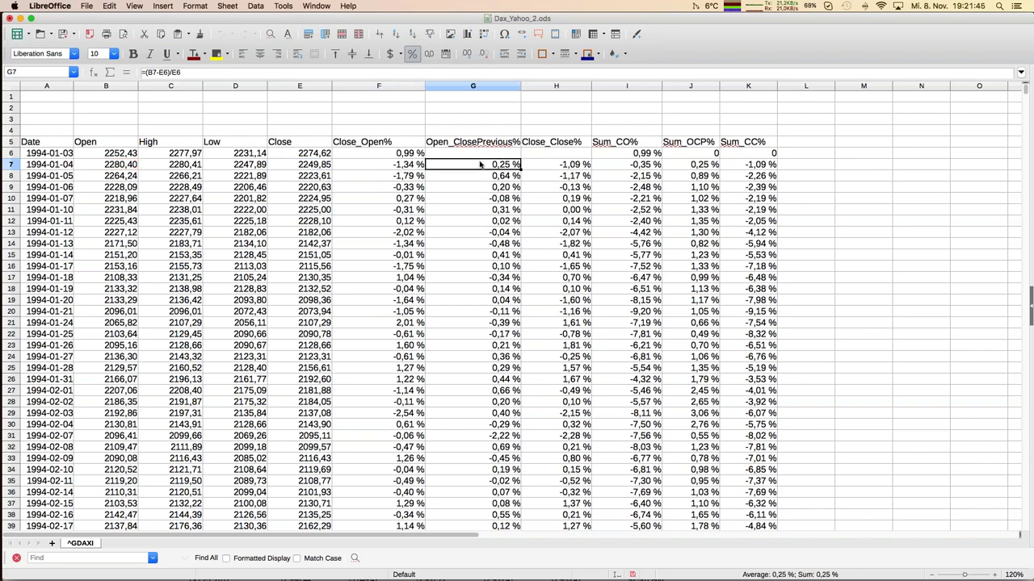
{"action": "left_click", "coordinate": [192, 72]}
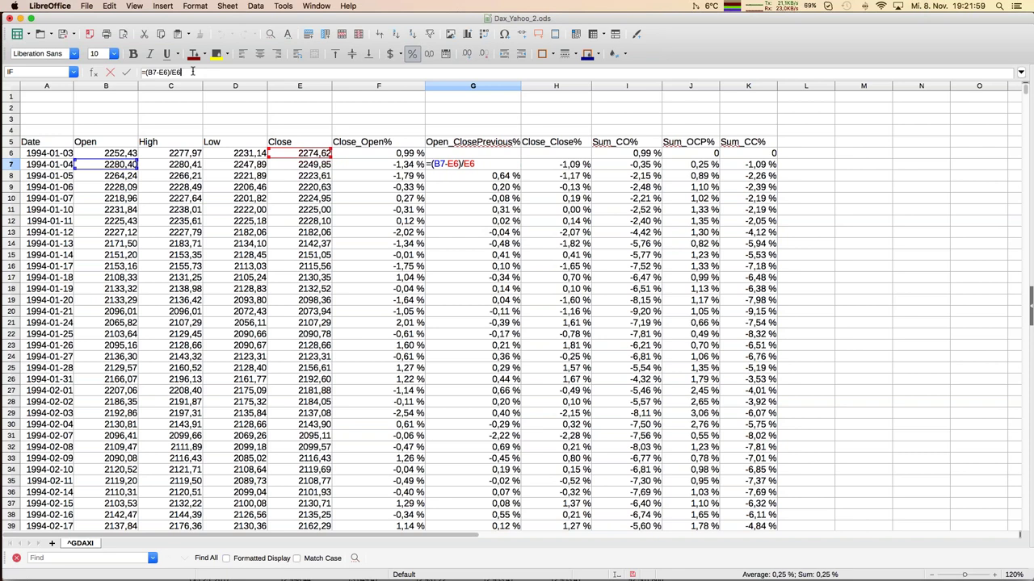
{"action": "key", "text": "Tab"}
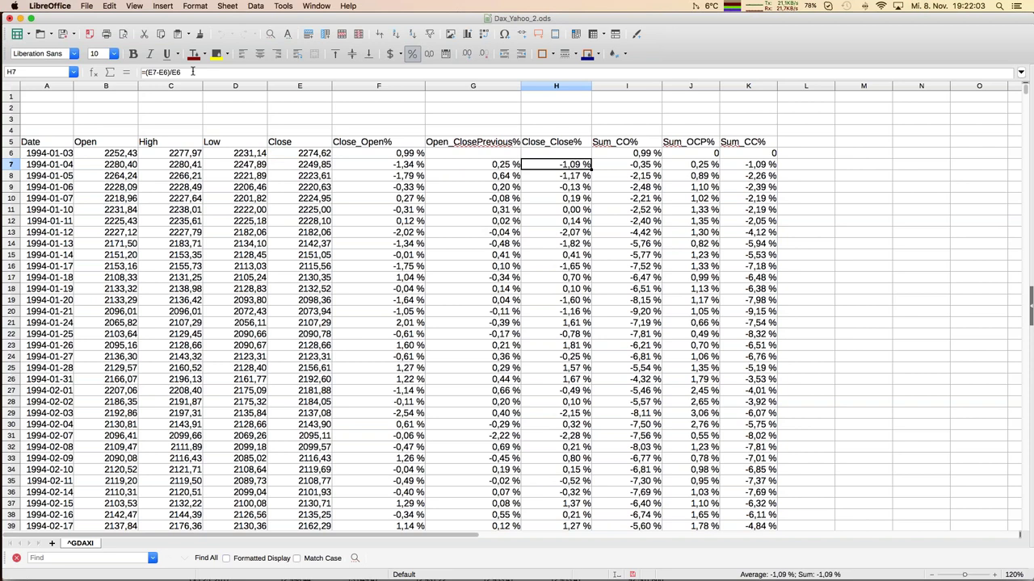
{"action": "key", "text": "Tab"}
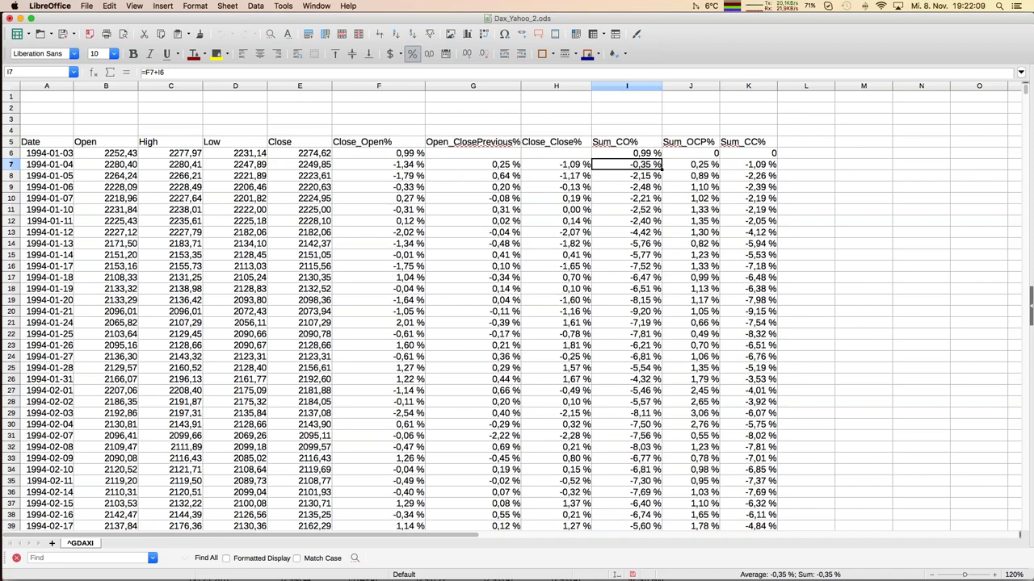
Examine the line chart comparing Sum_CO%, Sum_OCP% and Sum_CC% below the first data rows, and the Sum_OCP% formula in J58.
{"action": "scroll", "coordinate": [454, 296], "scroll_direction": "down", "scroll_amount": 3}
{"action": "scroll", "coordinate": [455, 295], "scroll_direction": "down", "scroll_amount": 10}
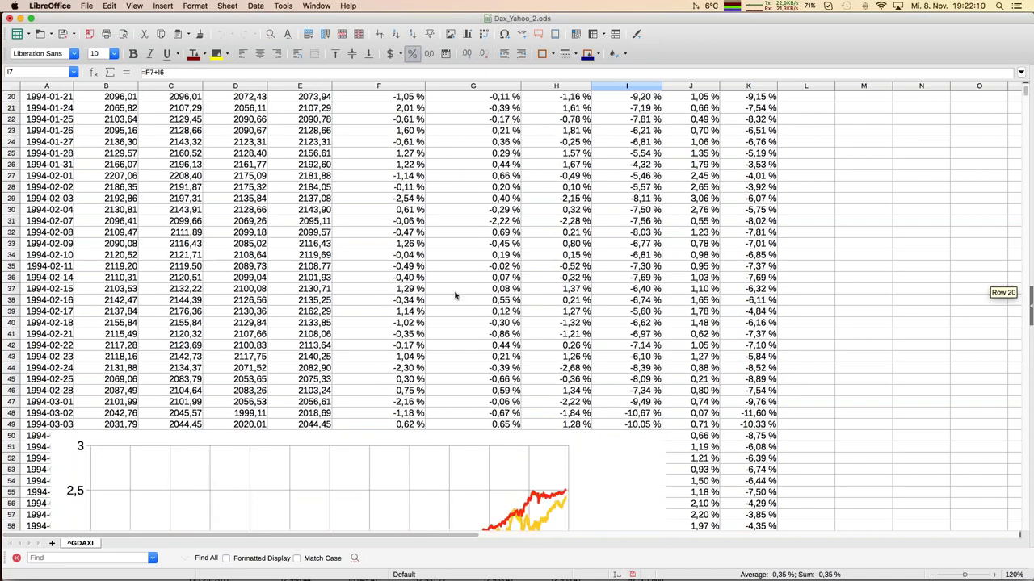
{"action": "scroll", "coordinate": [455, 296], "scroll_direction": "down", "scroll_amount": 3}
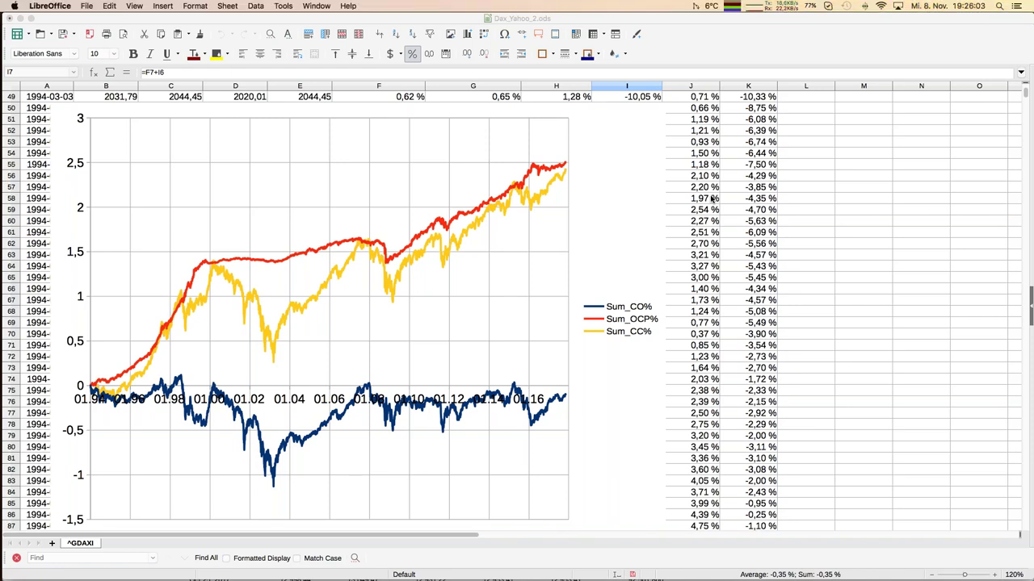
{"action": "left_click", "coordinate": [712, 199]}
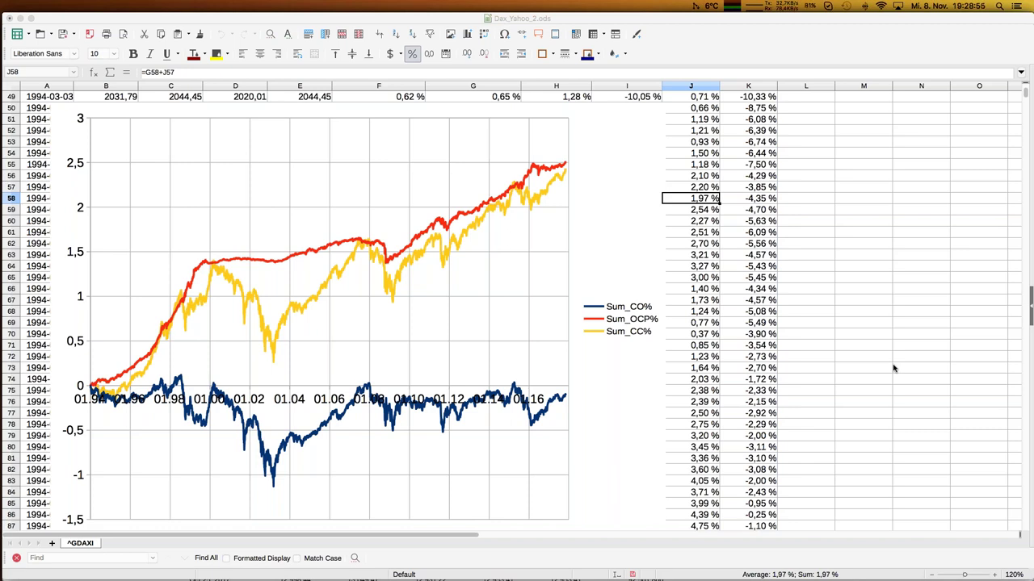
Close Dax_Yahoo_2.ods and return to the DAX gap close strategy presentation.
{"action": "key", "text": "super+s"}
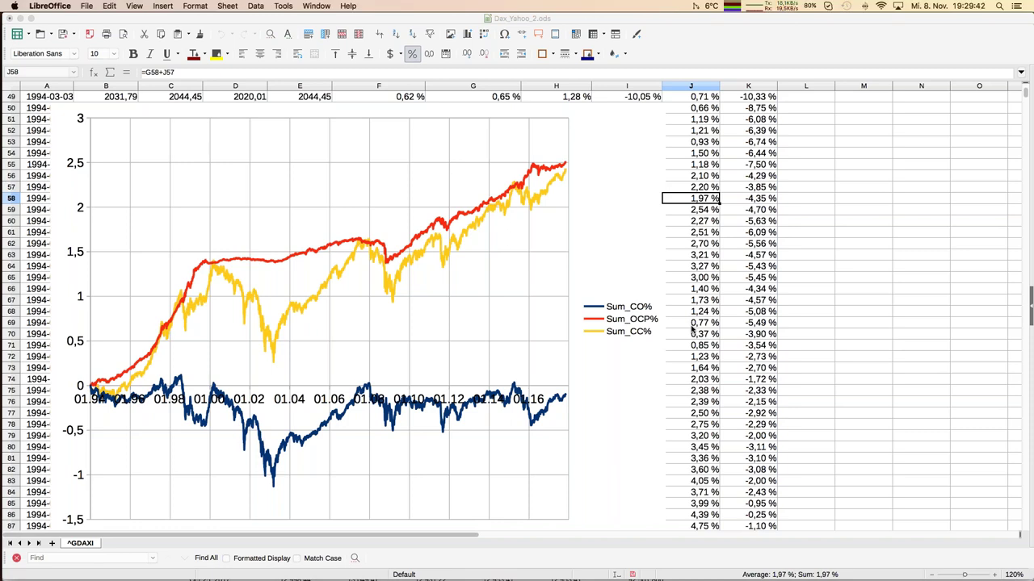
{"action": "left_click", "coordinate": [692, 323]}
{"action": "key", "text": "super+w"}
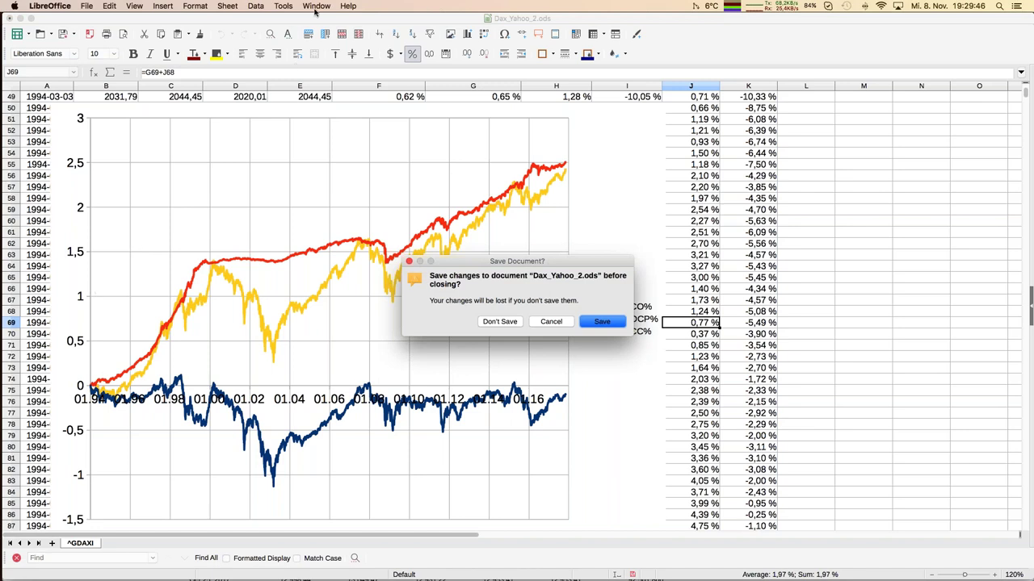
{"action": "key", "text": "Escape"}
{"action": "key", "text": "super+grave"}
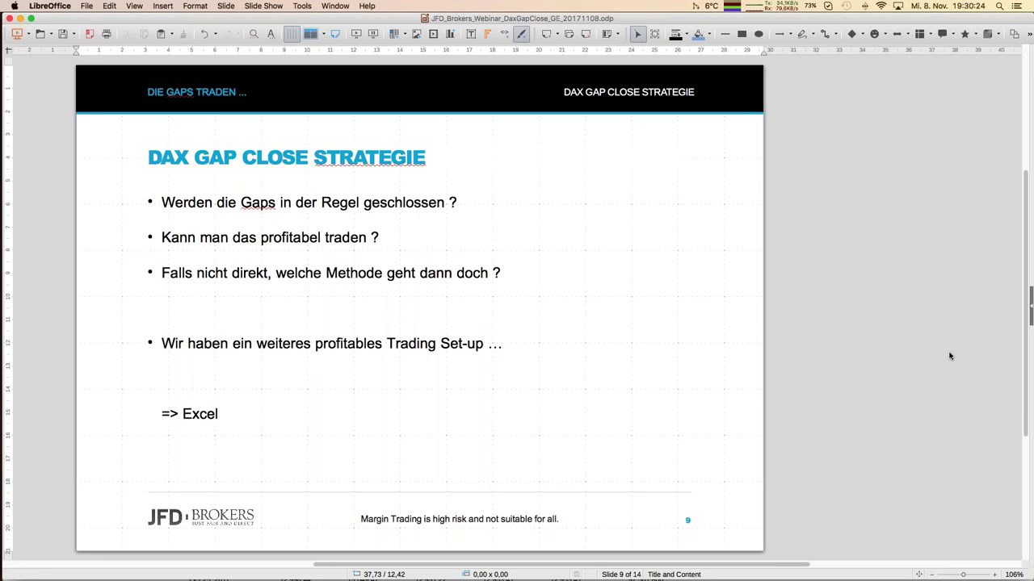
Switch to Dax_Yahoo_3.ods and set its zoom to 120%.
{"action": "mouse_move", "coordinate": [2, 287]}
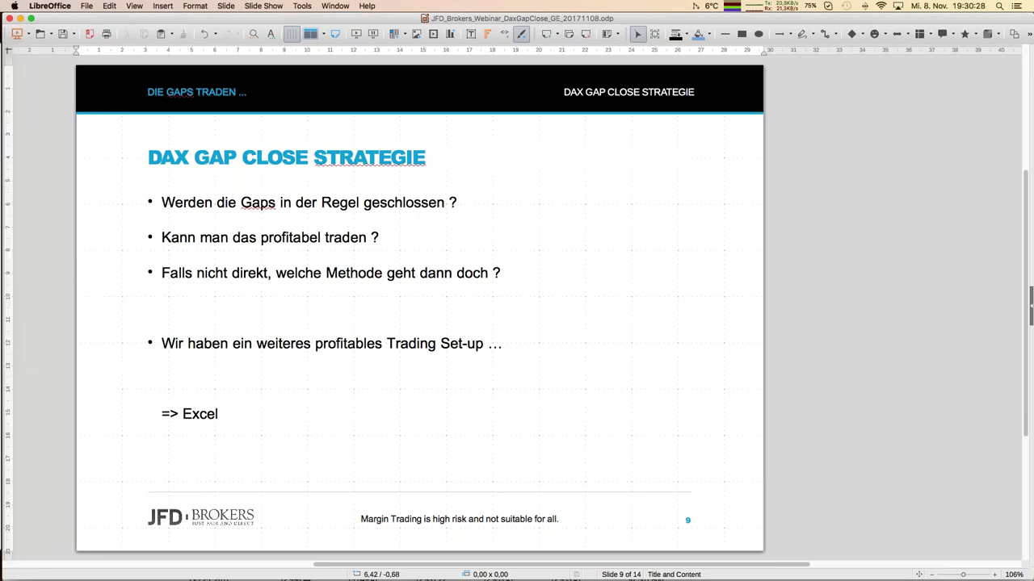
{"action": "left_click", "coordinate": [334, 6]}
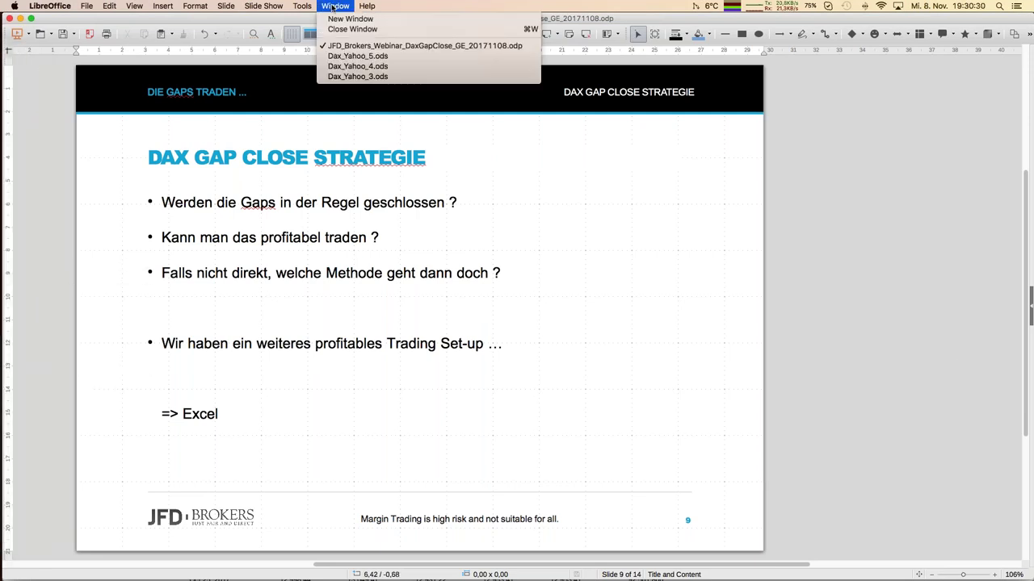
{"action": "left_click", "coordinate": [338, 77]}
{"action": "left_click", "coordinate": [167, 195]}
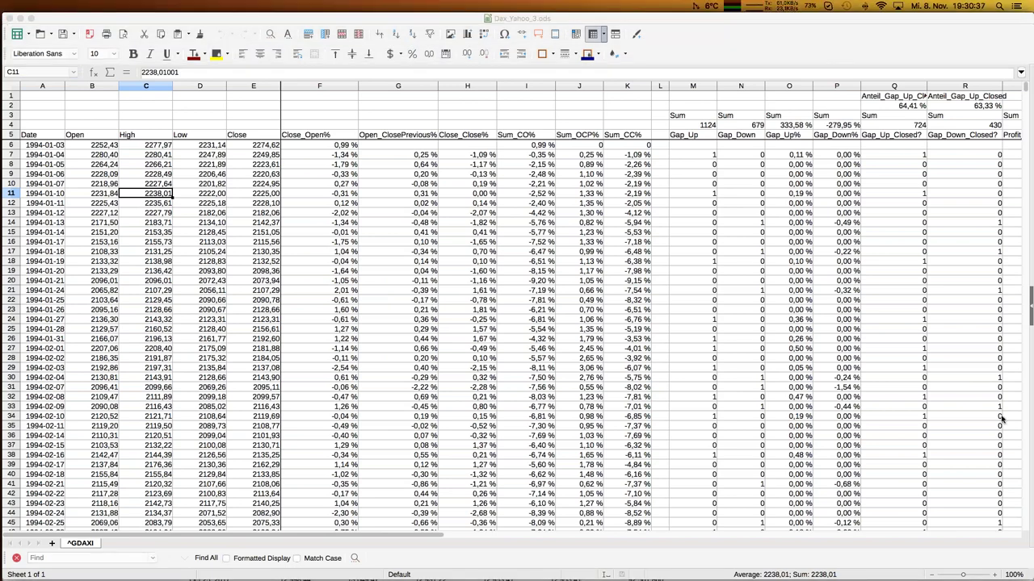
{"action": "left_click", "coordinate": [994, 576]}
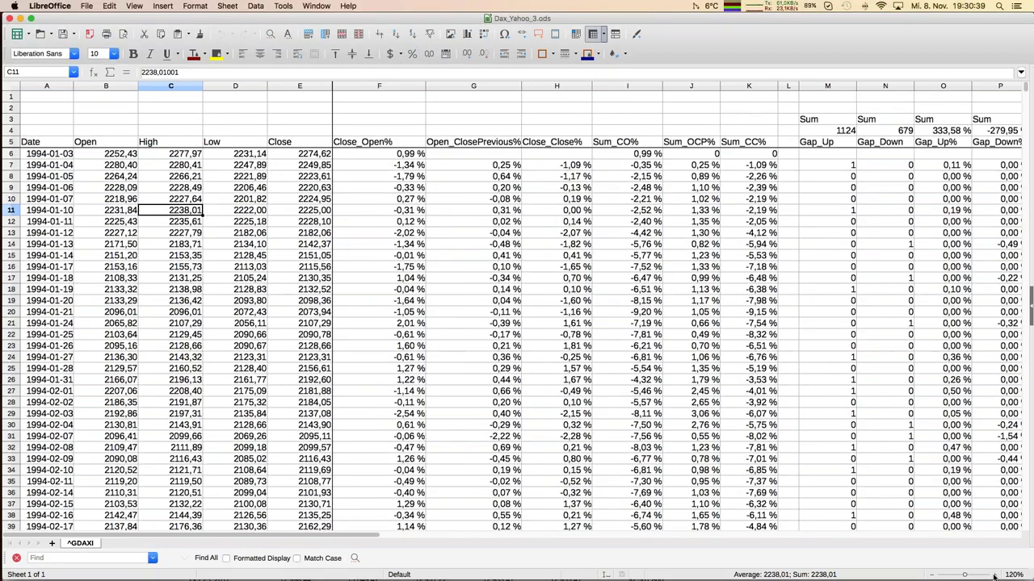
Examine row 7 from the High and Close prices across to the gap columns M to T.
{"action": "left_click", "coordinate": [145, 165]}
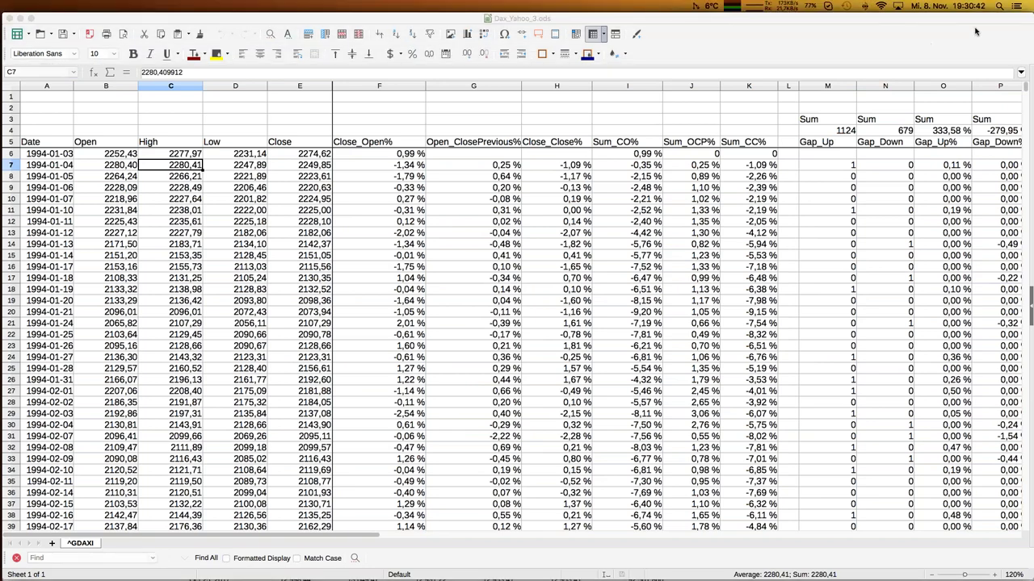
{"action": "left_click", "coordinate": [295, 167]}
{"action": "key", "text": "Right"}
{"action": "key", "text": "Right"}
{"action": "key", "text": "Right"}
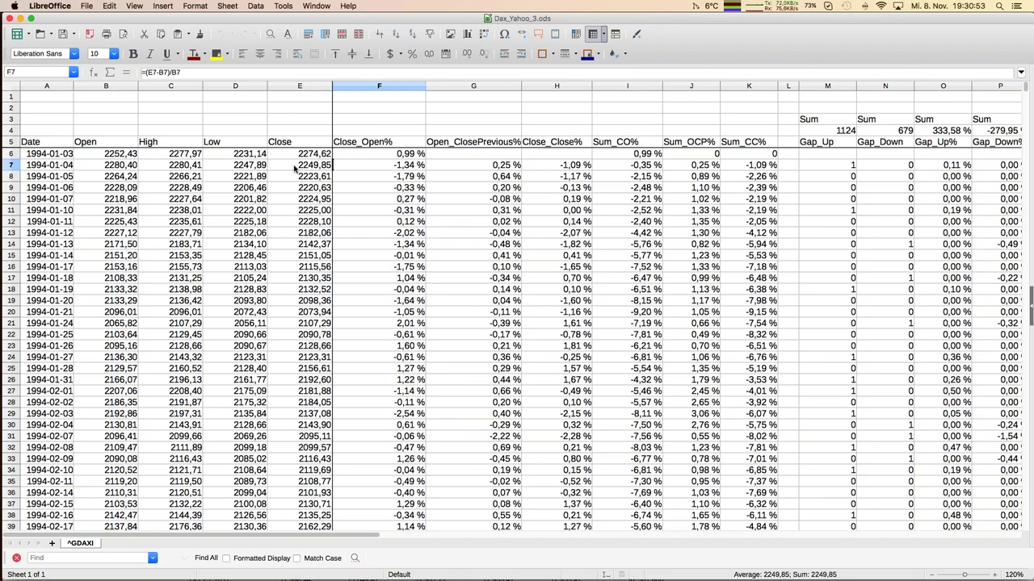
{"action": "key", "text": "Right"}
{"action": "key", "text": "Right"}
{"action": "key", "text": "Right"}
{"action": "key", "text": "Right"}
{"action": "key", "text": "Right"}
{"action": "key", "text": "Right"}
{"action": "key", "text": "Right"}
{"action": "key", "text": "Right"}
{"action": "key", "text": "Right"}
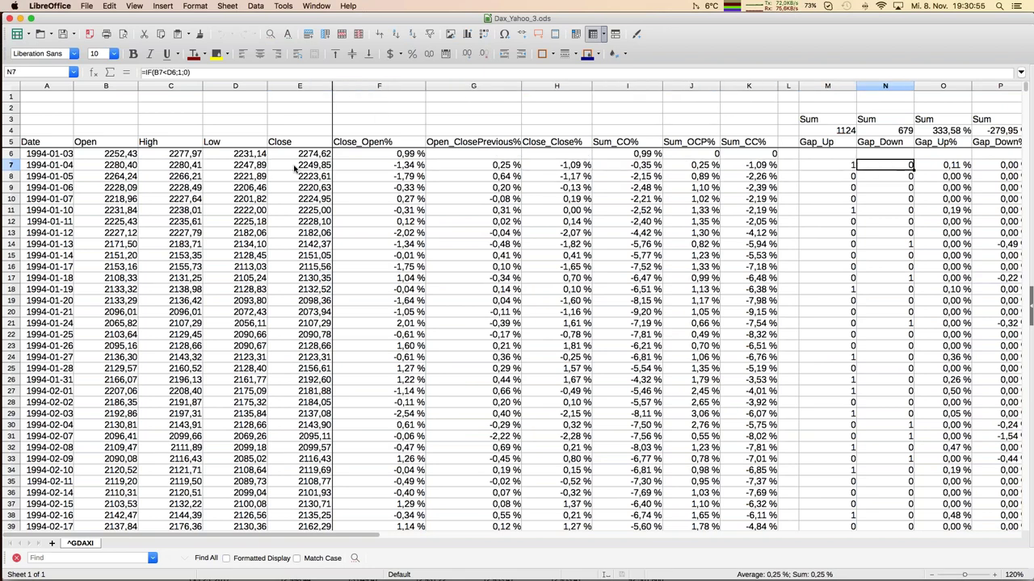
{"action": "key", "text": "Right"}
{"action": "key", "text": "Right"}
{"action": "key", "text": "Right"}
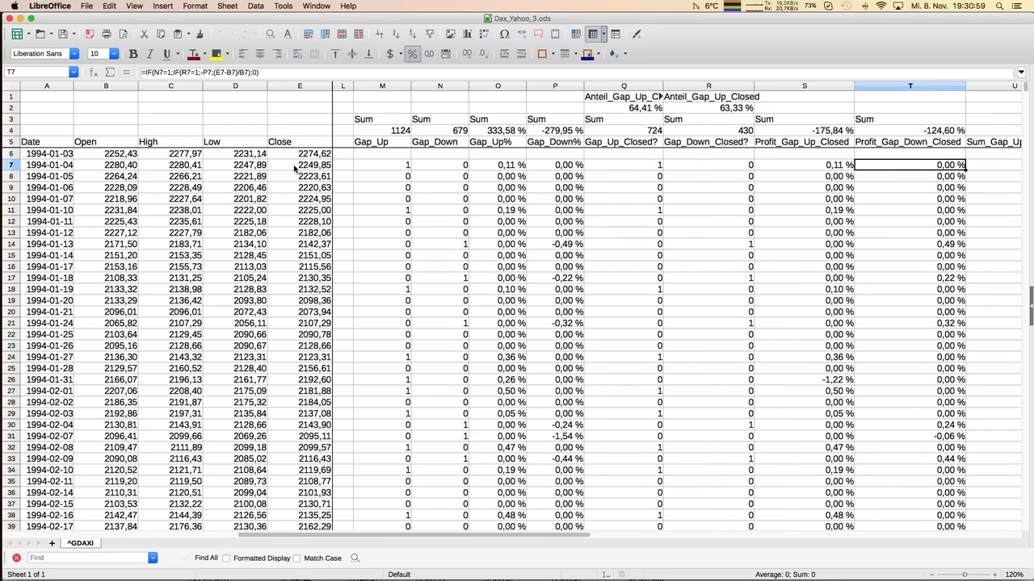
Examine the Gap_Up formula in M7 and the Gap_Down formula in N7 with their referenced cells, leaving both unedited.
{"action": "left_click", "coordinate": [398, 166]}
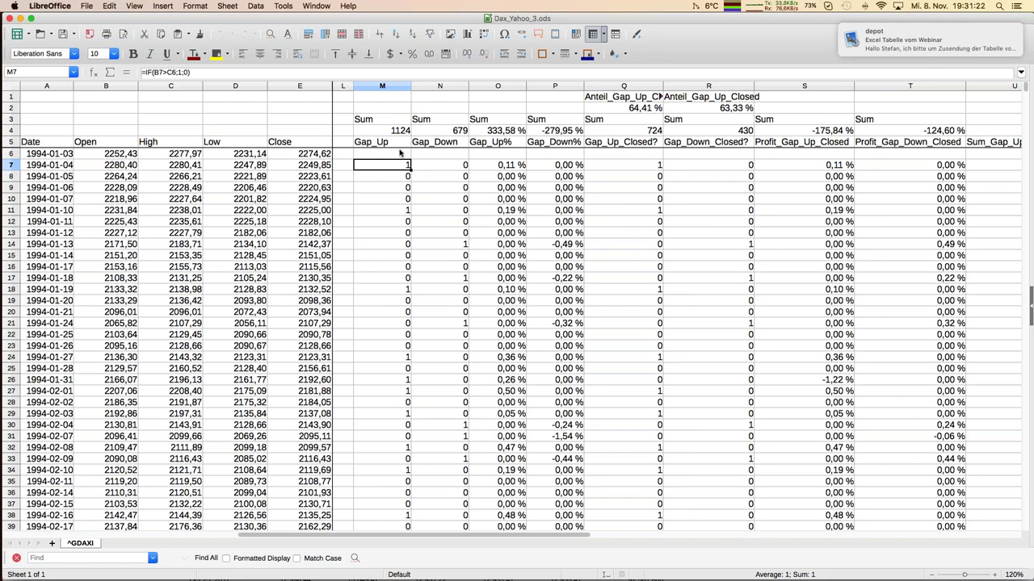
{"action": "left_click", "coordinate": [194, 72]}
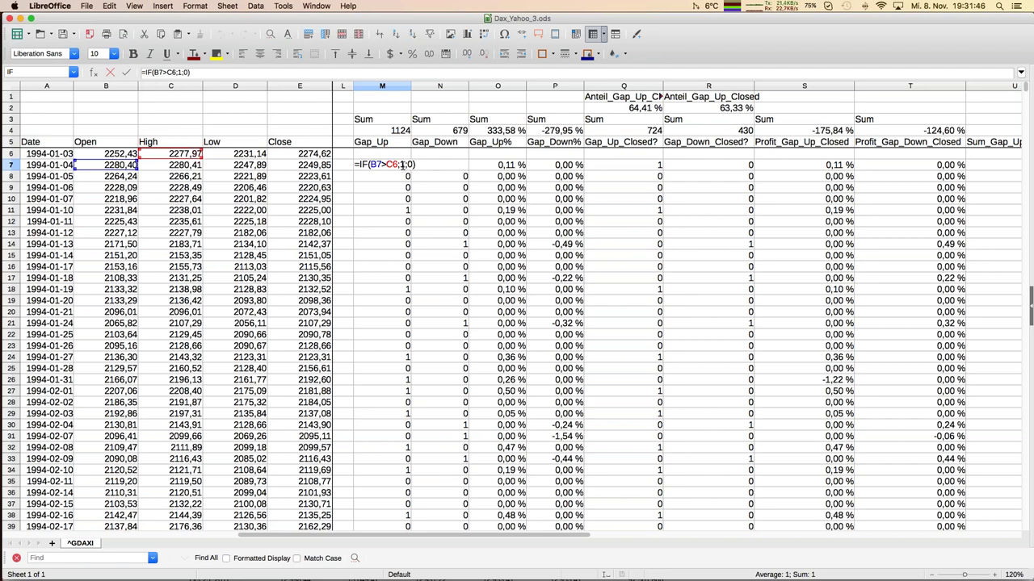
{"action": "key", "text": "Escape"}
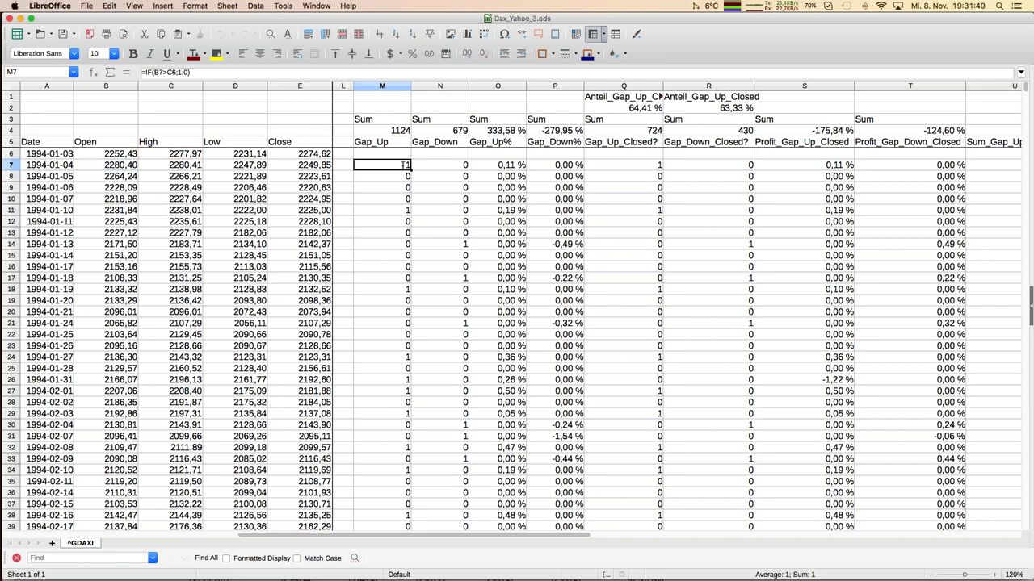
{"action": "key", "text": "Right"}
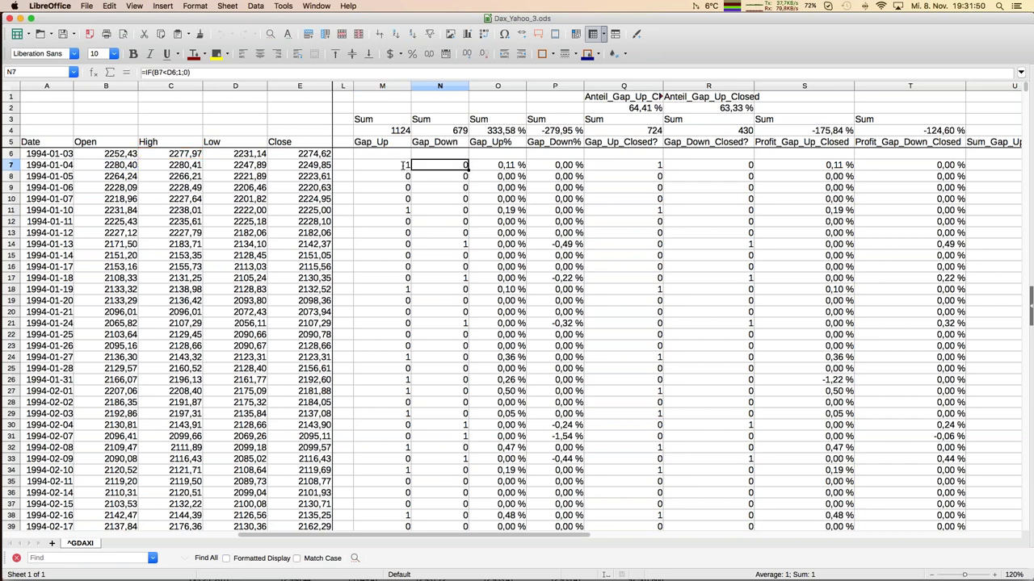
{"action": "left_click", "coordinate": [213, 72]}
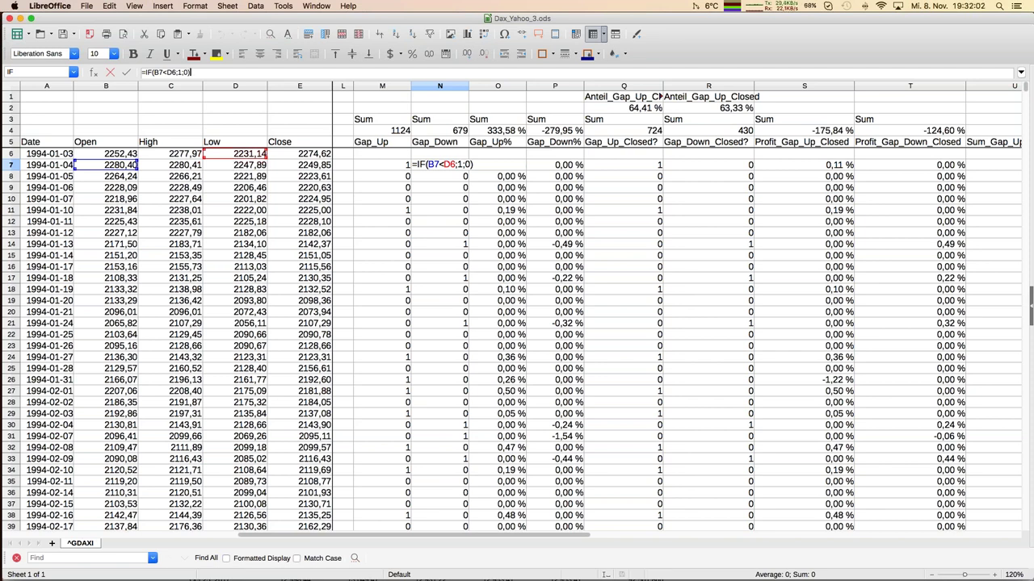
{"action": "key", "text": "Return"}
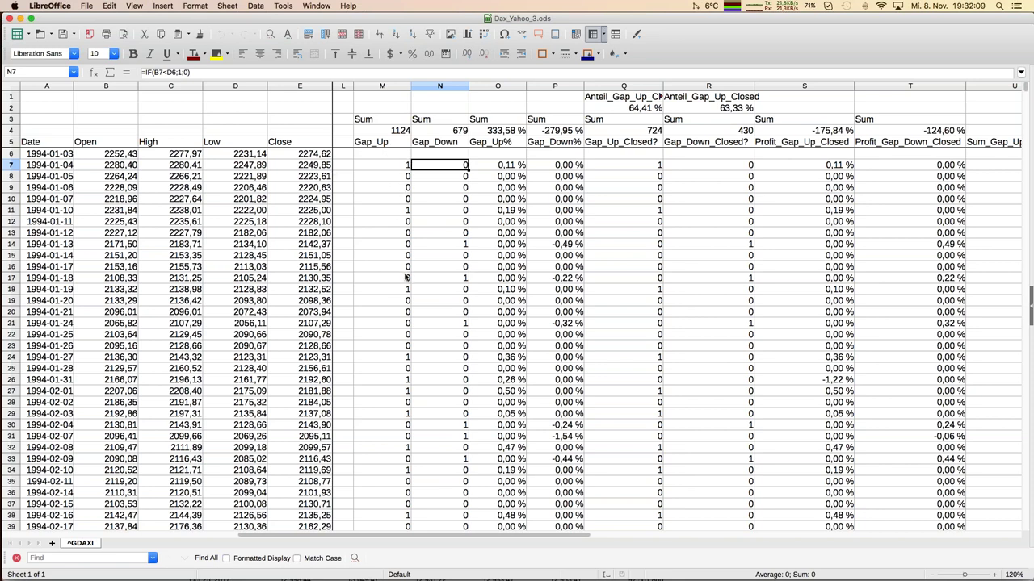
Examine the Gap_Up% formulas in O7 and O11, and compare the Open in B11 with the previous day's Close in E10 and High in C10.
{"action": "left_click", "coordinate": [507, 167]}
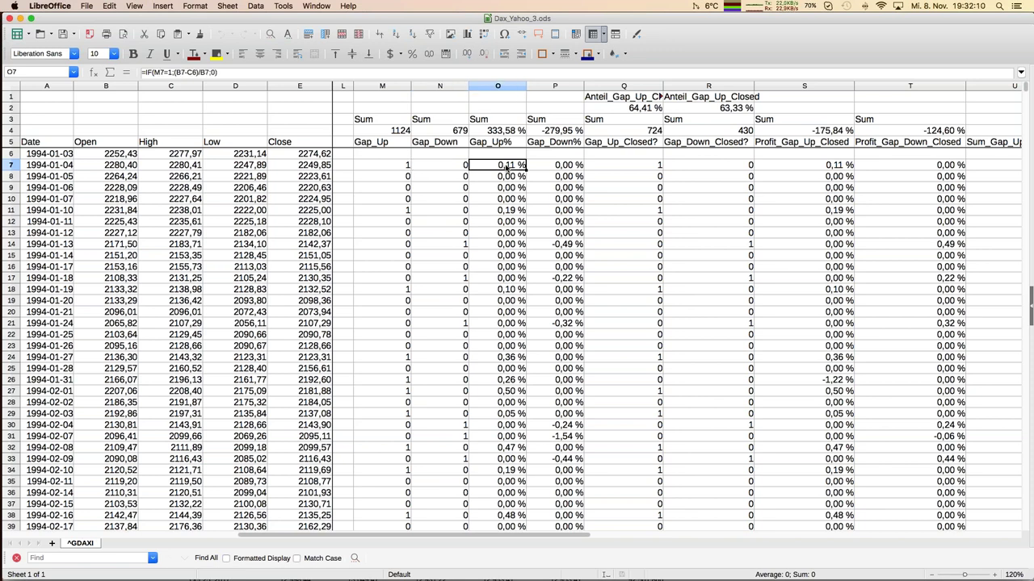
{"action": "left_click", "coordinate": [243, 71]}
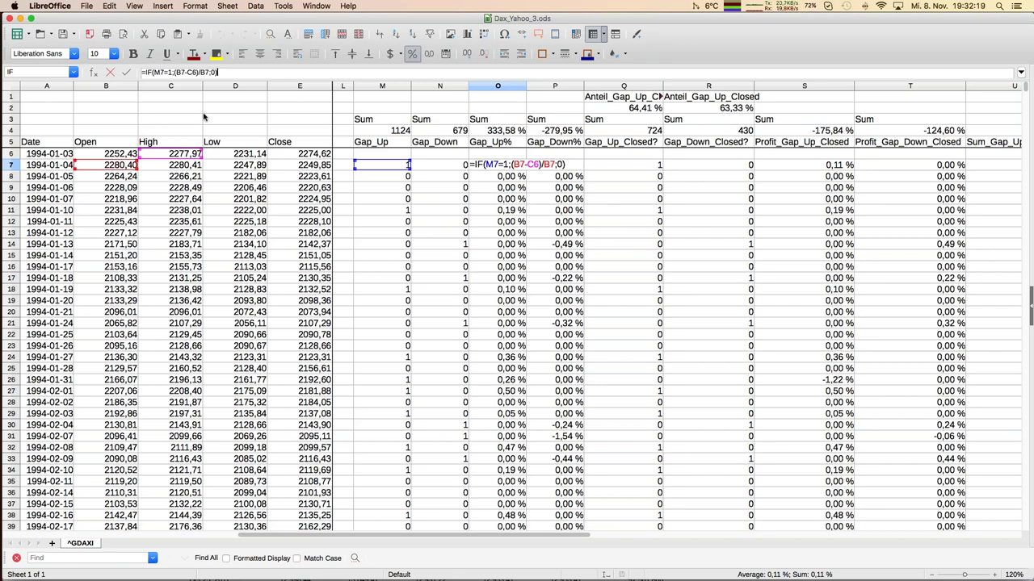
{"action": "key", "text": "Escape"}
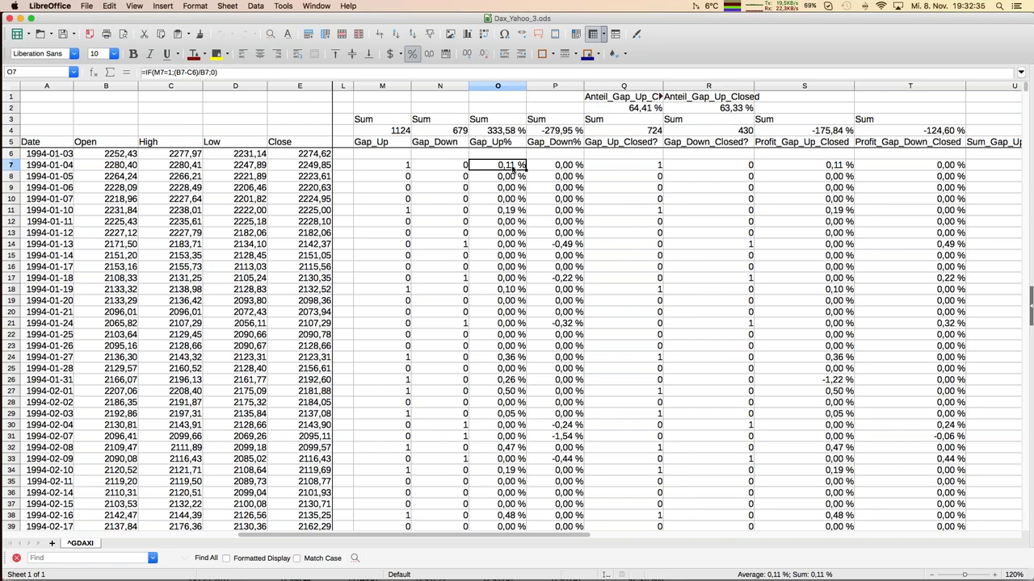
{"action": "left_click", "coordinate": [507, 211]}
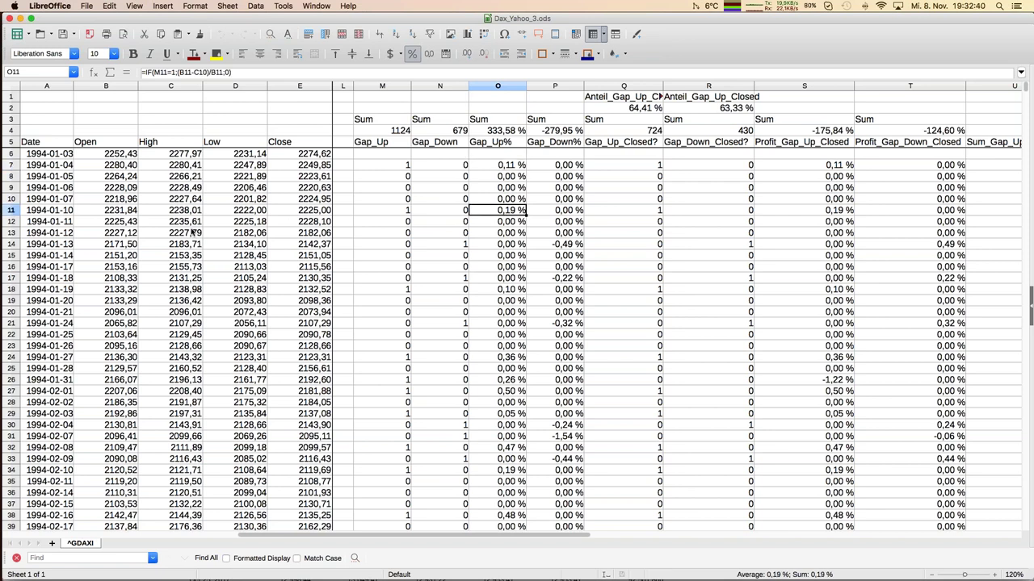
{"action": "left_click", "coordinate": [120, 211]}
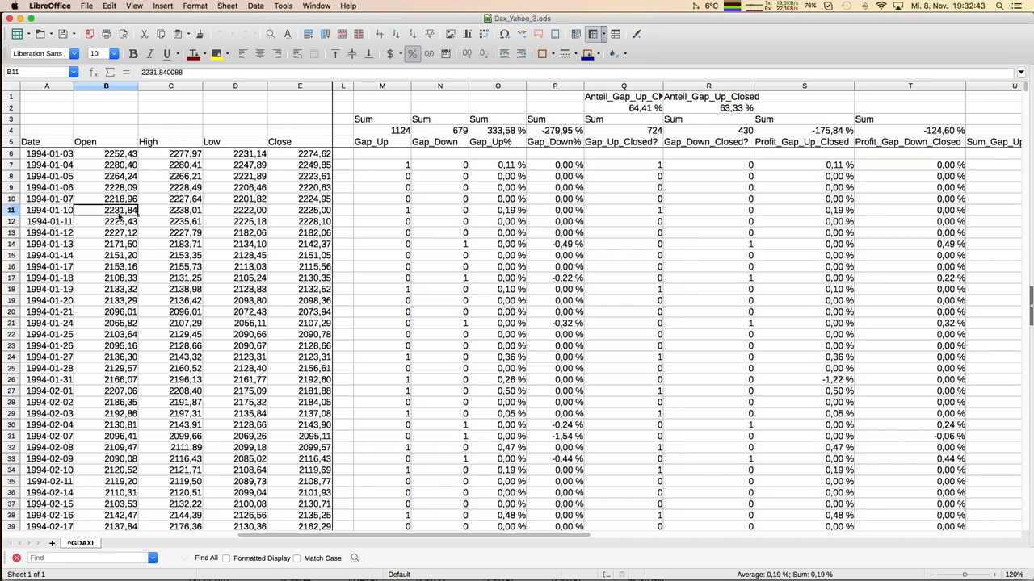
{"action": "left_click", "coordinate": [315, 200], "text": "super"}
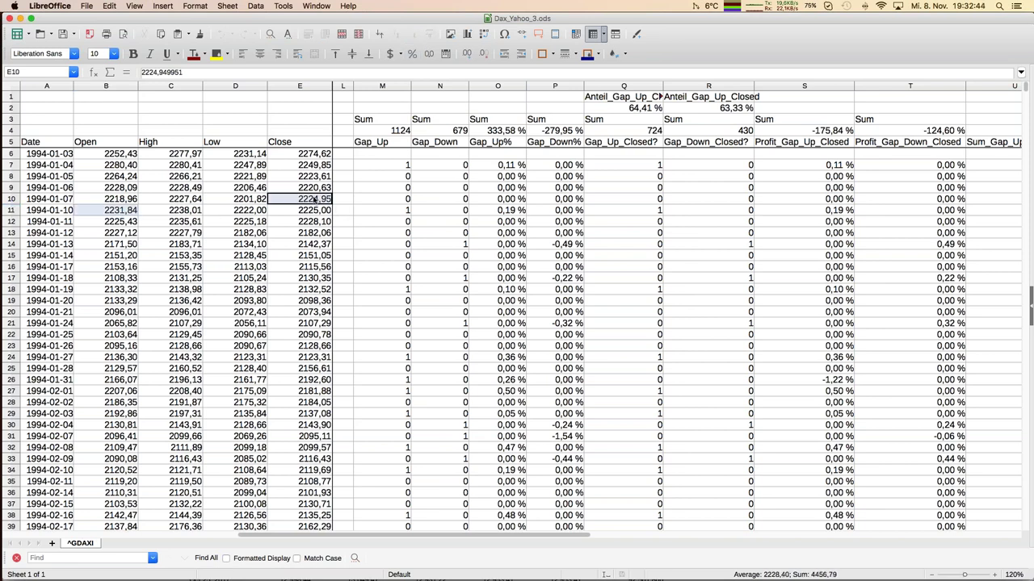
{"action": "left_click", "coordinate": [185, 200], "text": "super"}
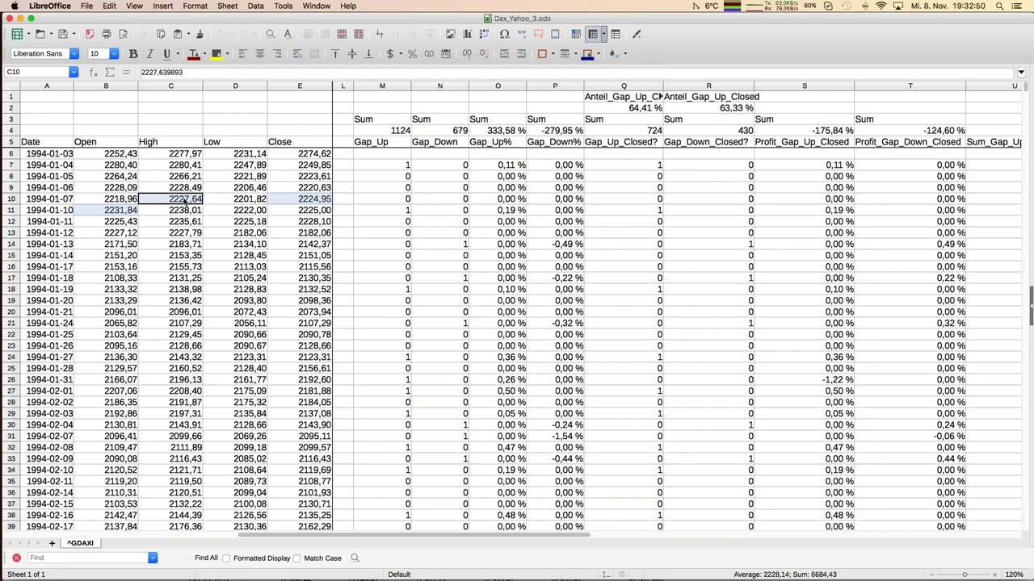
Examine row 10 from the Low price in D10 across the return and gap columns to Profit_Gap_Down_Closed in T10.
{"action": "key", "text": "Right"}
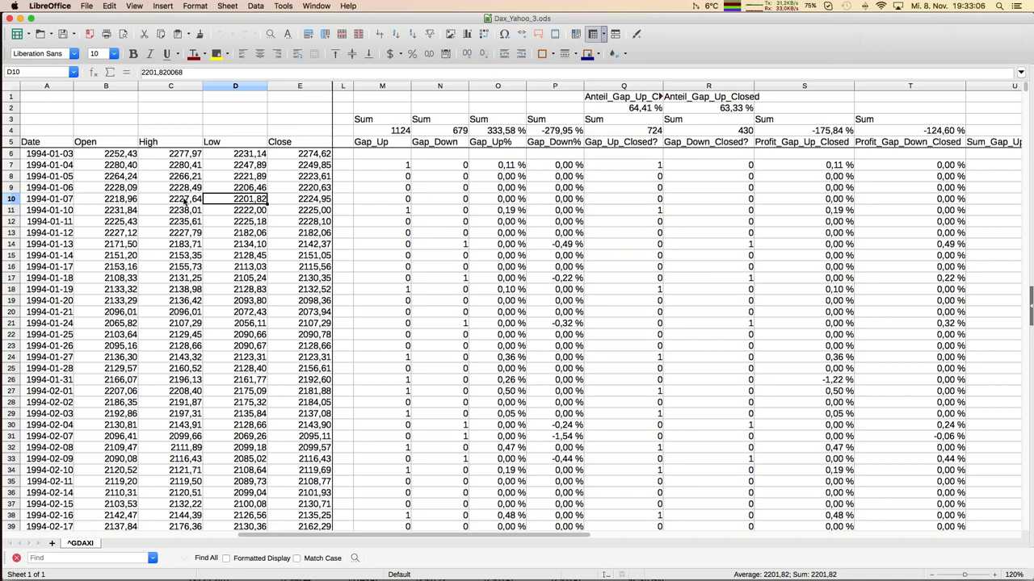
{"action": "key", "text": "Right"}
{"action": "key", "text": "Right"}
{"action": "key", "text": "Right"}
{"action": "key", "text": "Right"}
{"action": "key", "text": "Right"}
{"action": "key", "text": "Right"}
{"action": "key", "text": "Right"}
{"action": "key", "text": "Right"}
{"action": "key", "text": "Right"}
{"action": "key", "text": "Right"}
{"action": "key", "text": "Right"}
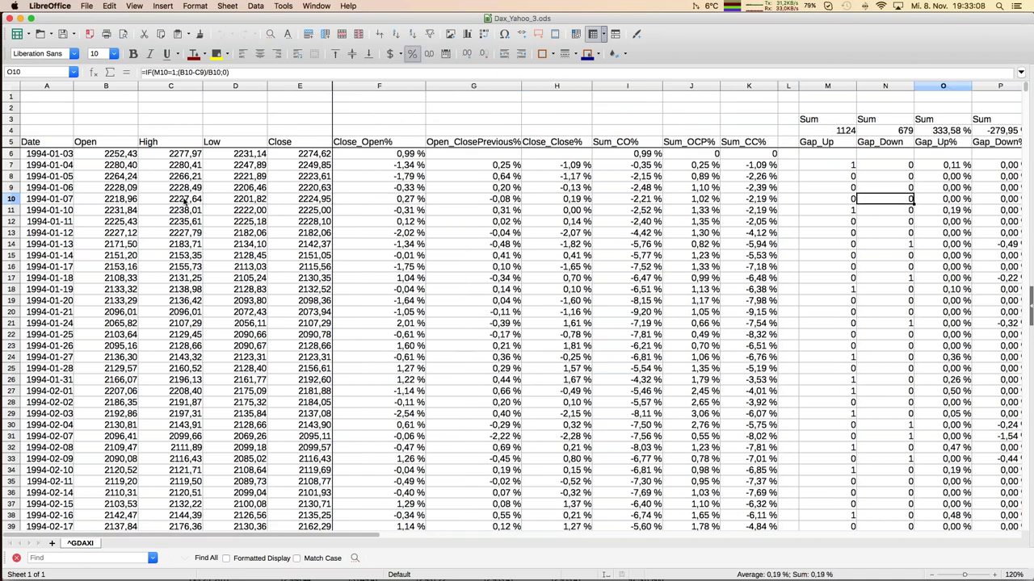
{"action": "key", "text": "Right"}
{"action": "key", "text": "Right"}
{"action": "key", "text": "Right"}
{"action": "key", "text": "Right"}
{"action": "key", "text": "Right"}
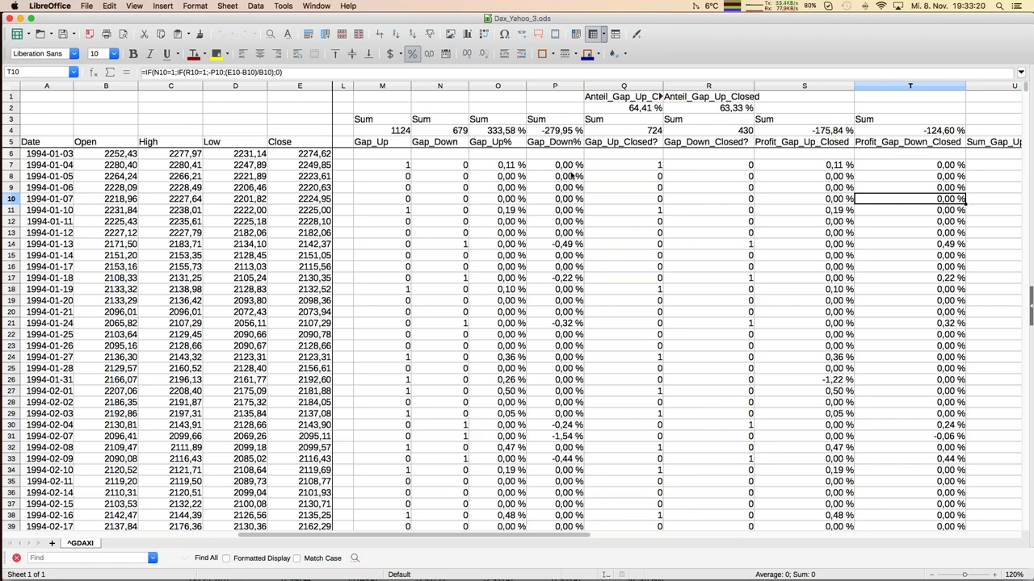
Examine the Gap_Up_Closed? formula in Q7 with its referenced cells and the Gap_Down_Closed? formula in R7, leaving both unedited.
{"action": "left_click", "coordinate": [628, 168]}
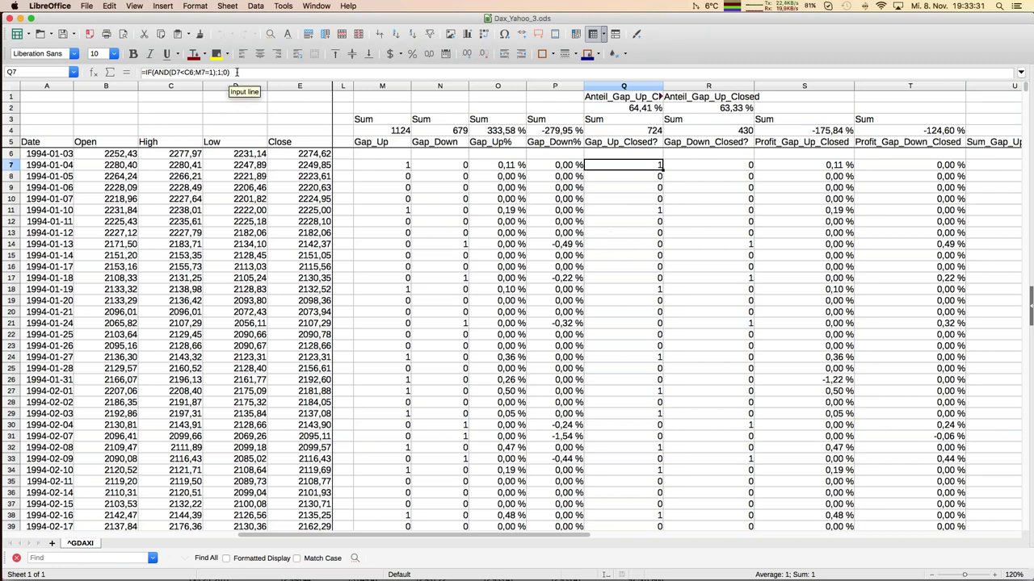
{"action": "left_click", "coordinate": [236, 71]}
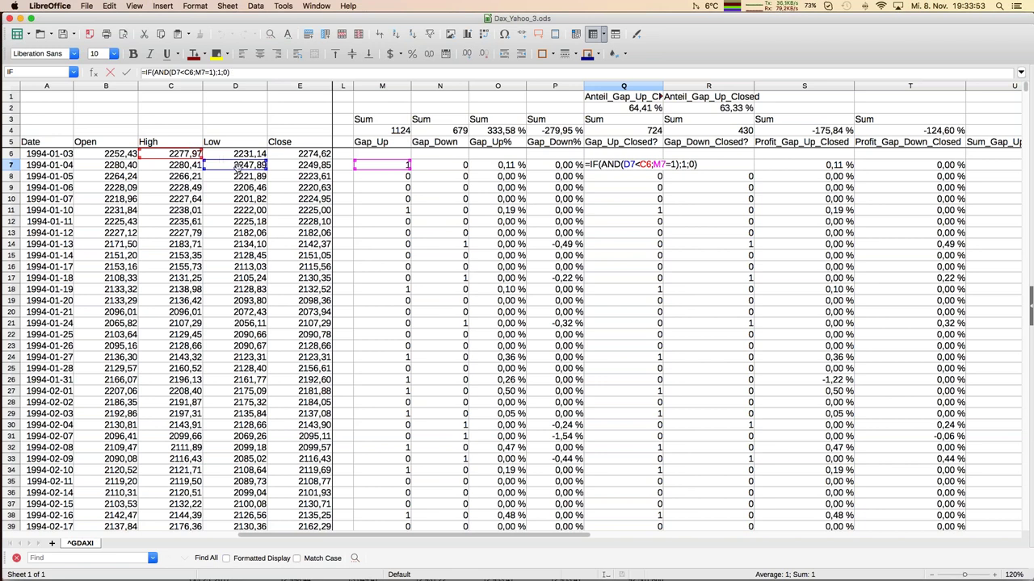
{"action": "key", "text": "Return"}
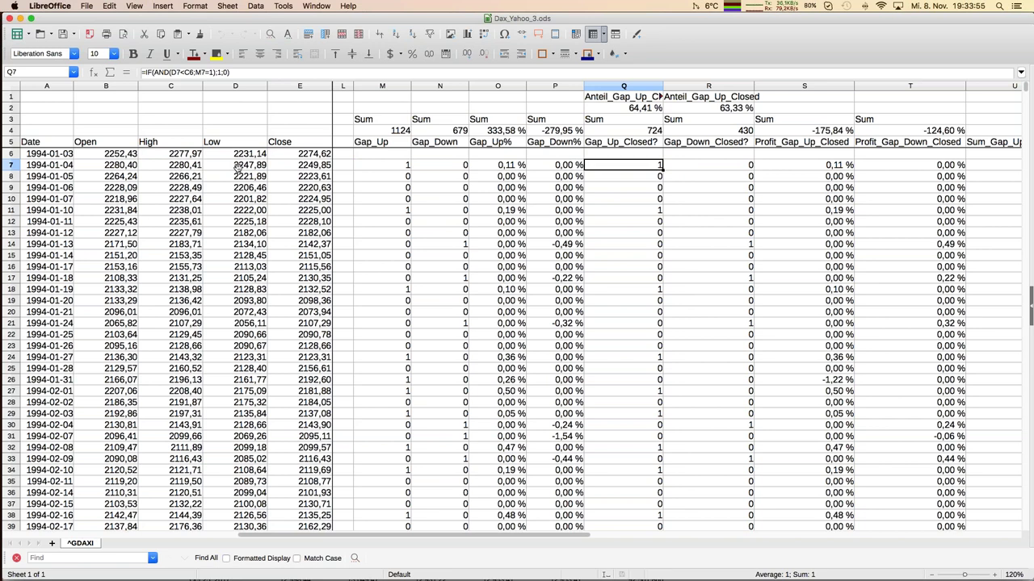
{"action": "key", "text": "Right"}
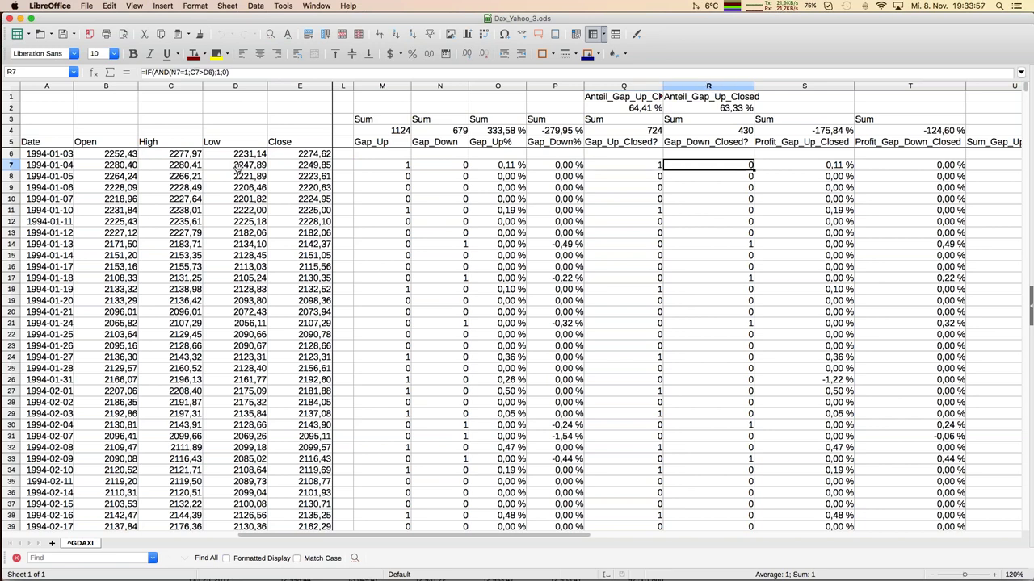
{"action": "key", "text": "Left"}
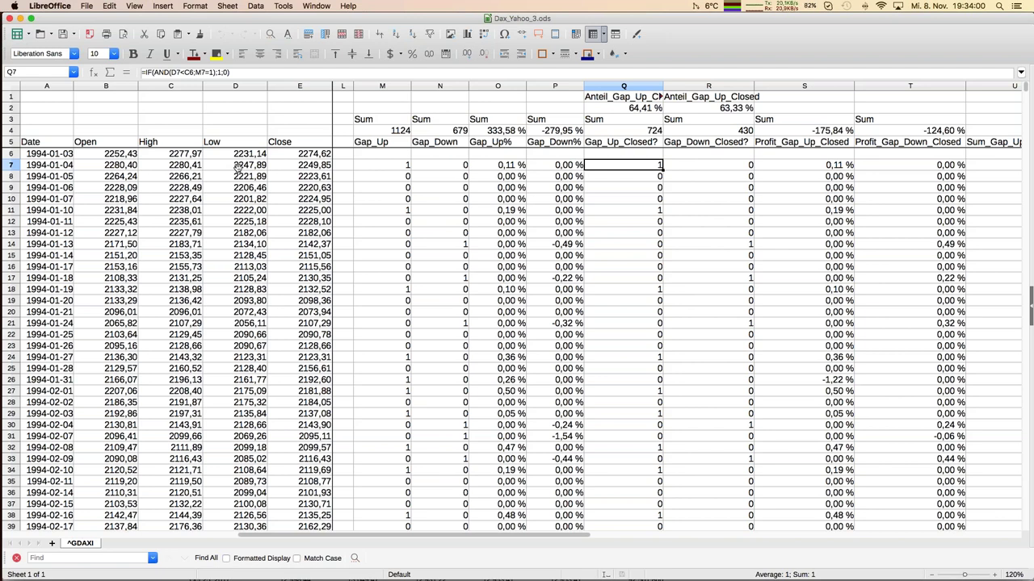
{"action": "key", "text": "Right"}
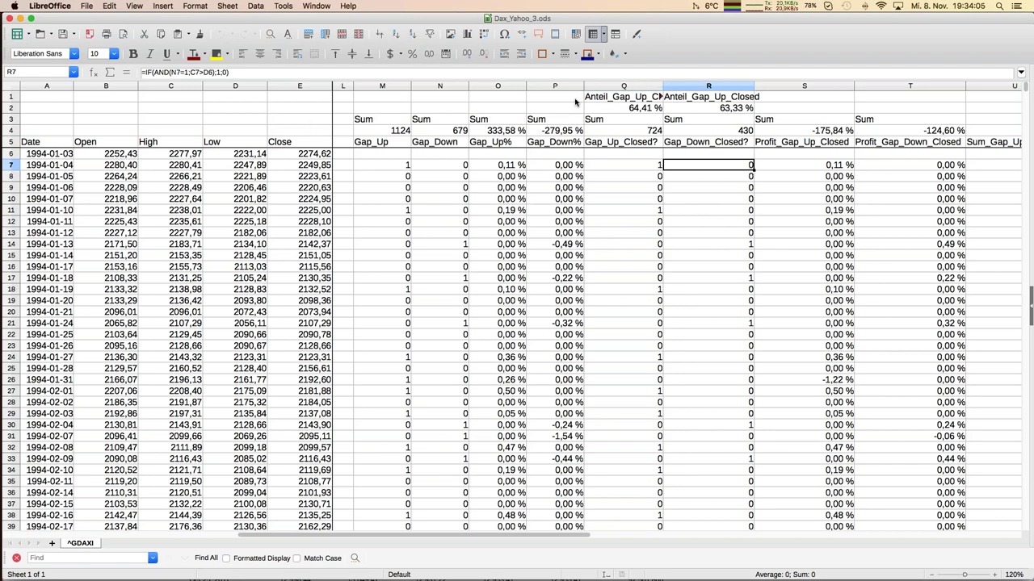
Examine the gap-up closure rate formula in Q2, and look across the closure, profit and cumulative sum columns up to W.
{"action": "left_click", "coordinate": [631, 109]}
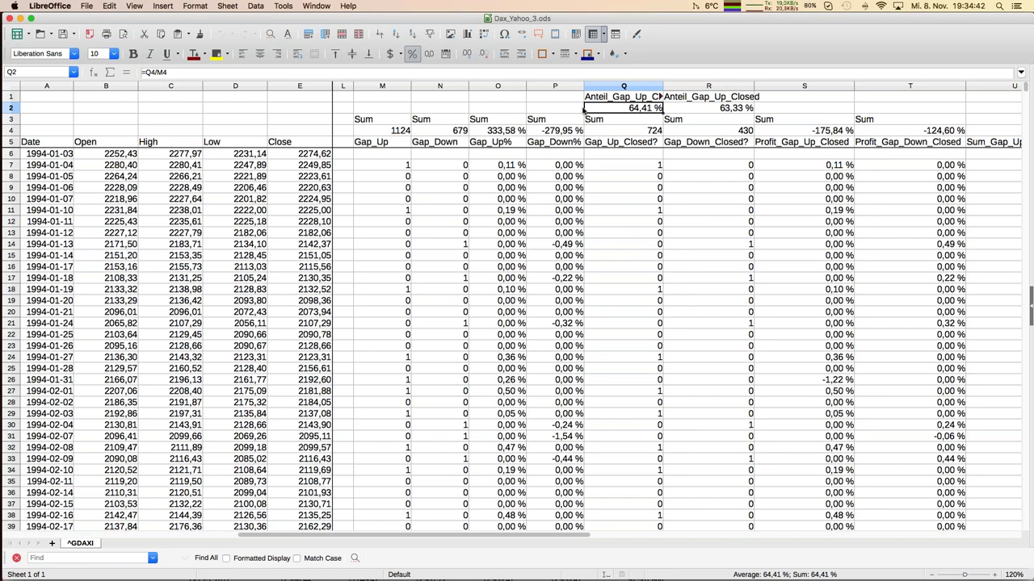
{"action": "key", "text": "Right"}
{"action": "key", "text": "Right"}
{"action": "key", "text": "Right"}
{"action": "key", "text": "Right"}
{"action": "key", "text": "Right"}
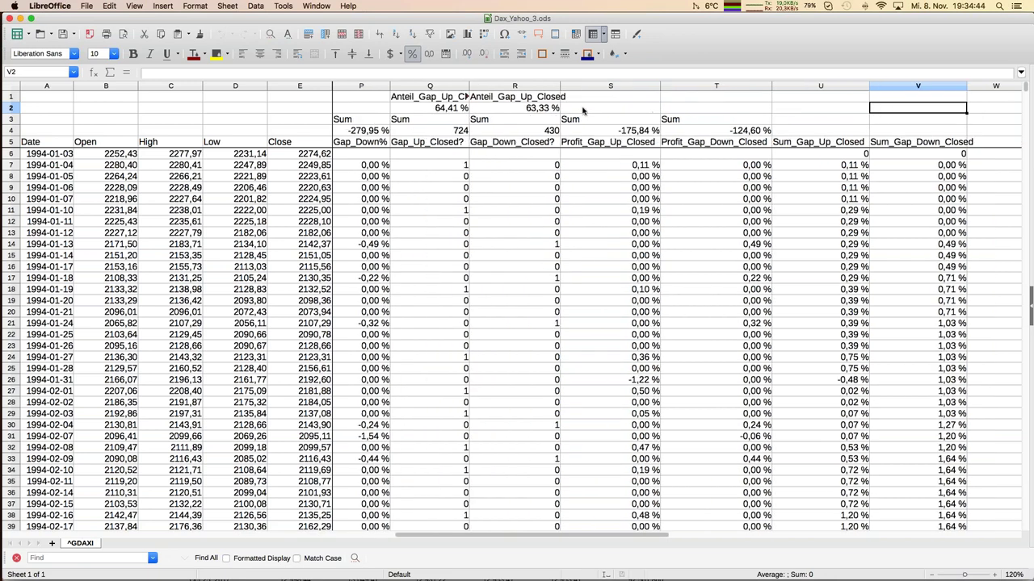
{"action": "key", "text": "Right"}
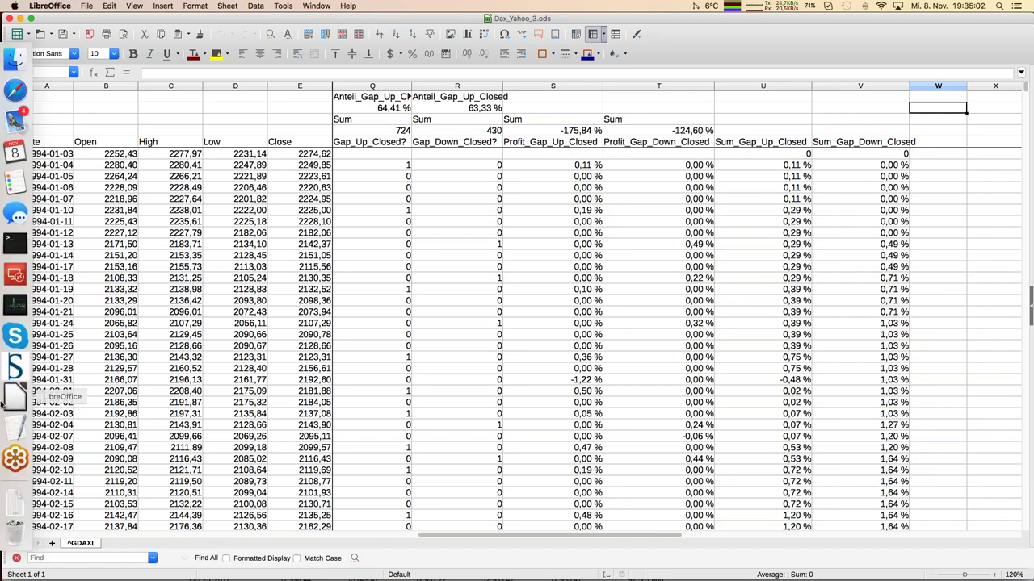
Switch to JFD_Brokers_Webinar_DaxGapClose_GE_20171108.odp and go back to slide 5 with the "Kleine Übung" gap exercise.
{"action": "left_click", "coordinate": [316, 6]}
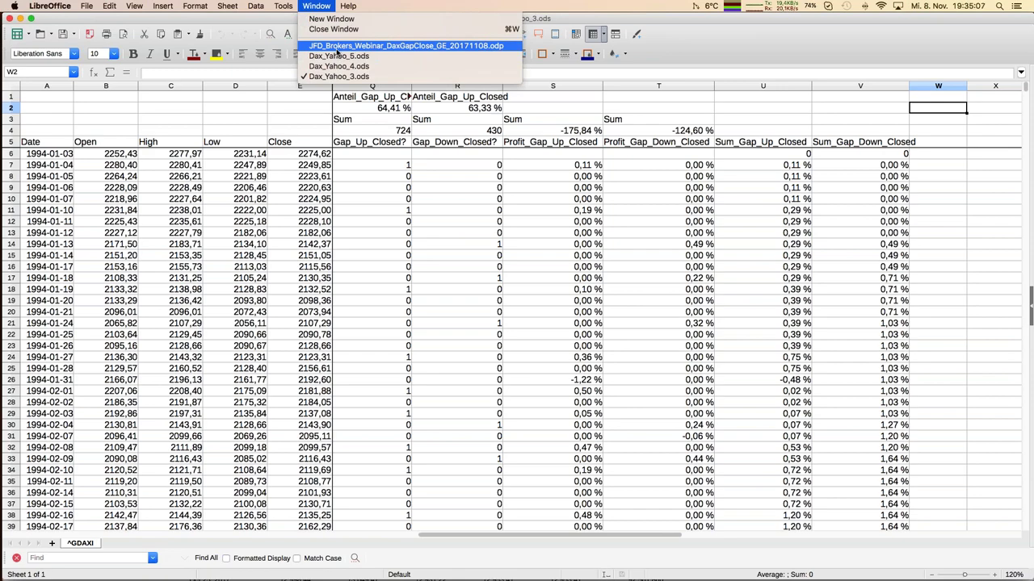
{"action": "left_click", "coordinate": [338, 47]}
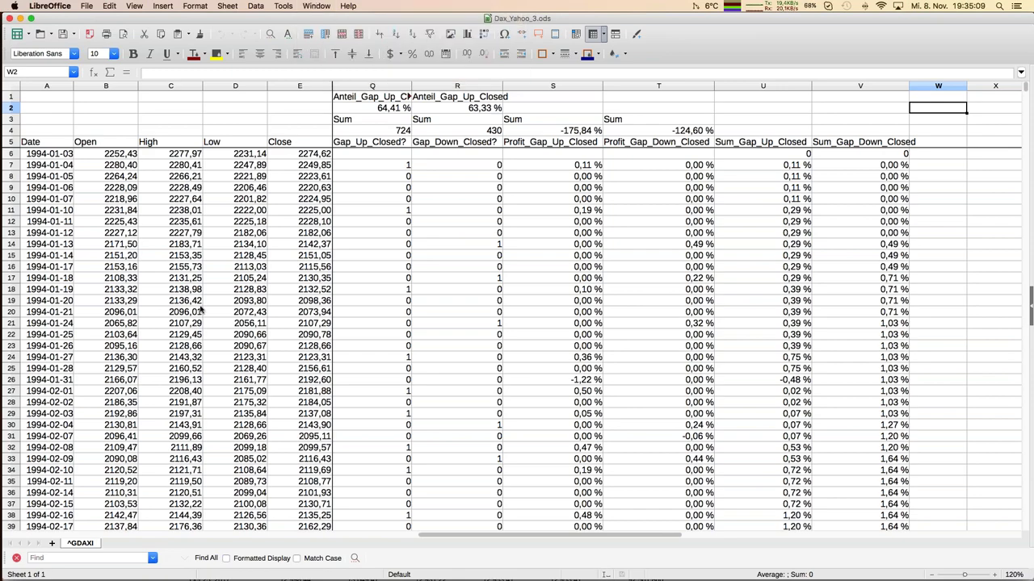
{"action": "key", "text": "Page_Up"}
{"action": "key", "text": "Page_Up"}
{"action": "key", "text": "Page_Up"}
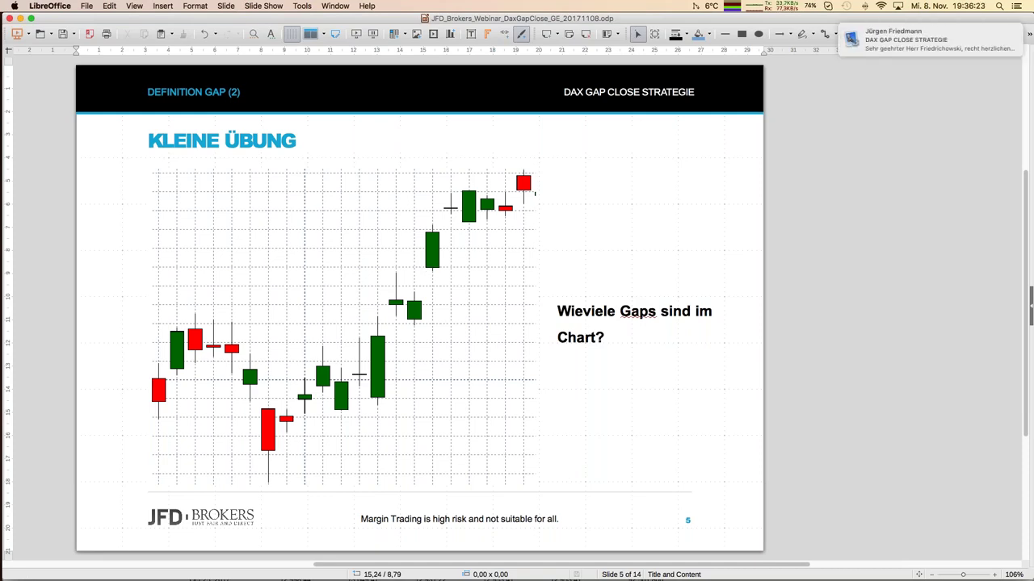
Switch to Dax_Yahoo_3.ods and examine the Profit_Gap_Up_Closed formula in S10.
{"action": "left_click", "coordinate": [334, 8]}
{"action": "left_click", "coordinate": [349, 76]}
{"action": "left_click", "coordinate": [587, 198]}
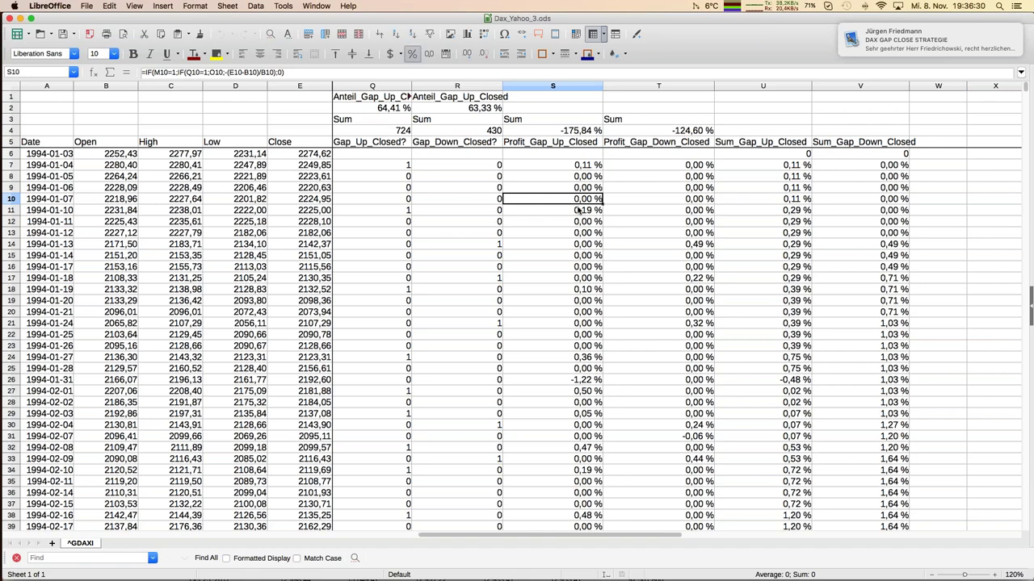
Look through the daily rows down to the cumulative gap profit chart that starts near row 88.
{"action": "scroll", "coordinate": [578, 209], "scroll_direction": "right", "scroll_amount": 2}
{"action": "scroll", "coordinate": [577, 208], "scroll_direction": "down", "scroll_amount": 1}
{"action": "scroll", "coordinate": [578, 211], "scroll_direction": "left", "scroll_amount": 2}
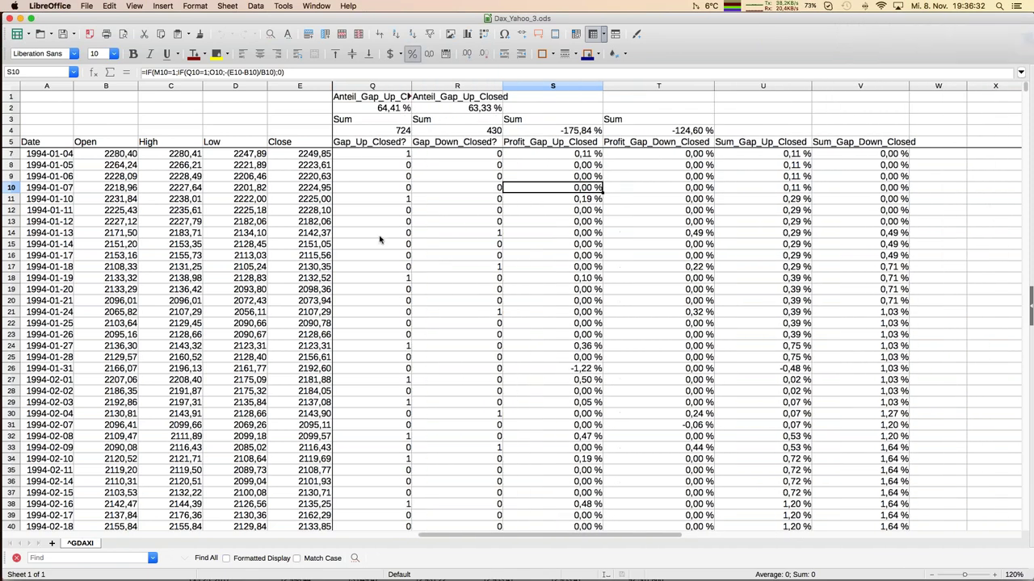
{"action": "scroll", "coordinate": [251, 240], "scroll_direction": "down", "scroll_amount": 10}
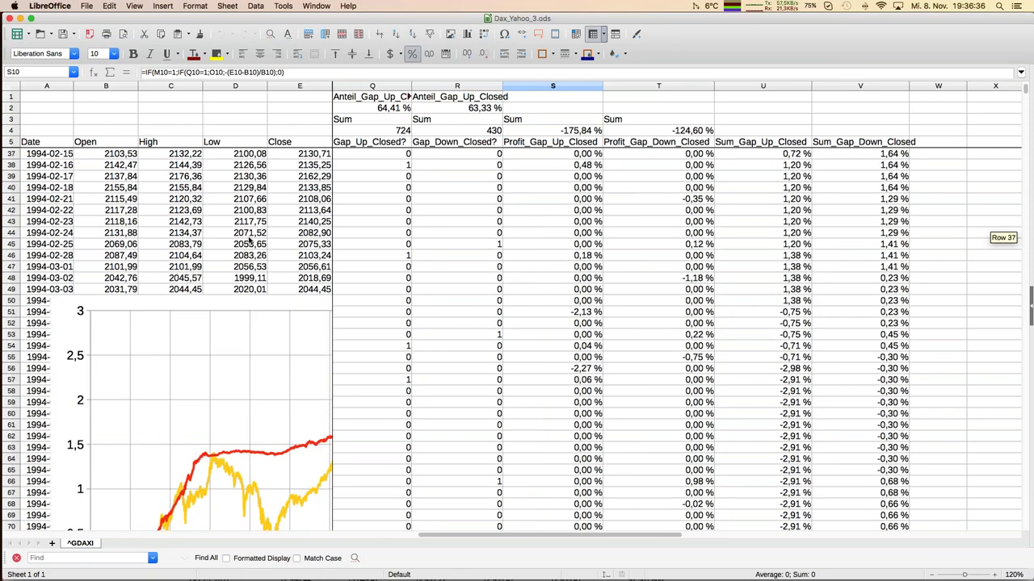
{"action": "scroll", "coordinate": [250, 240], "scroll_direction": "down", "scroll_amount": 4}
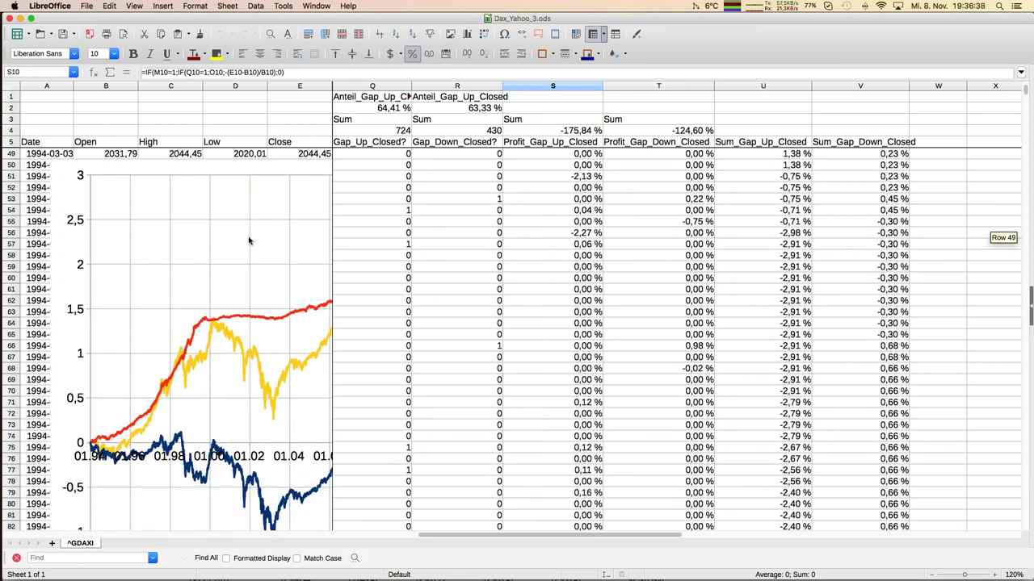
{"action": "scroll", "coordinate": [251, 238], "scroll_direction": "down", "scroll_amount": 11}
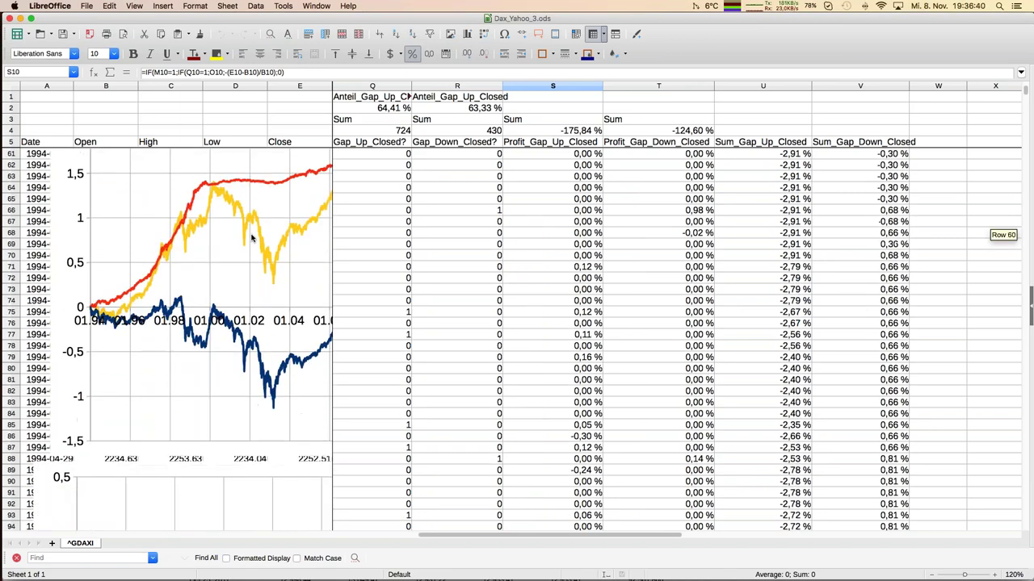
{"action": "scroll", "coordinate": [250, 236], "scroll_direction": "down", "scroll_amount": 2}
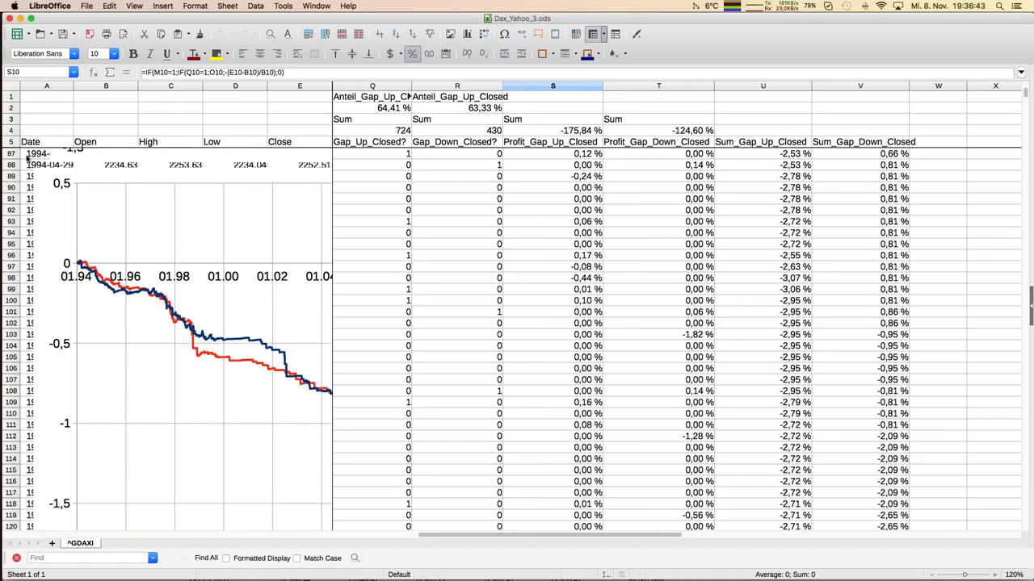
Bring the whole Sum_Gap_Up_Closed and Sum_Gap_Down_Closed chart into view and set the sheet zoom to 100%.
{"action": "left_click", "coordinate": [29, 165]}
{"action": "key", "text": "Right"}
{"action": "key", "text": "Right"}
{"action": "key", "text": "Right"}
{"action": "key", "text": "Right"}
{"action": "key", "text": "Right"}
{"action": "key", "text": "Right"}
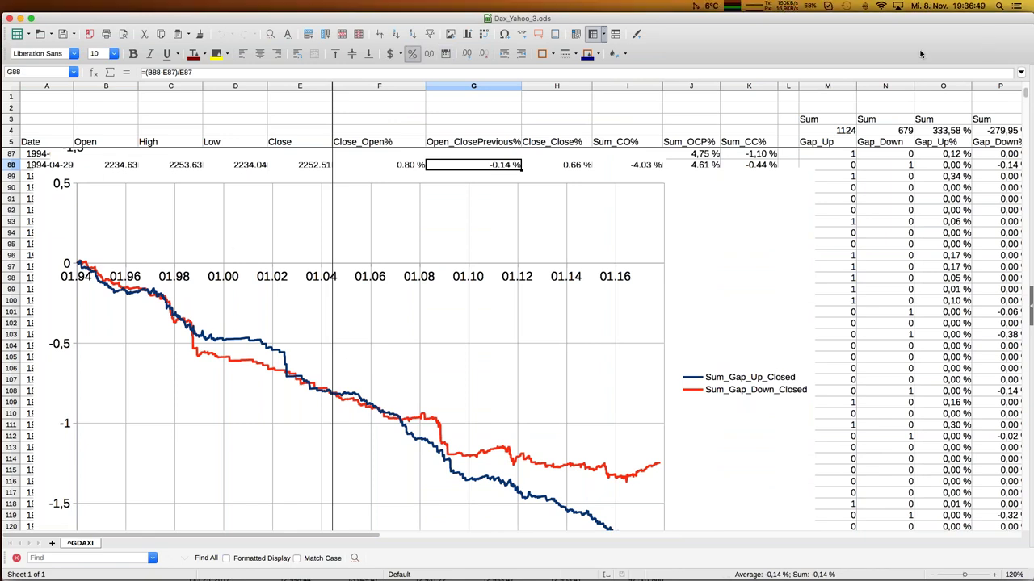
{"action": "left_click", "coordinate": [931, 578]}
{"action": "left_click", "coordinate": [931, 578]}
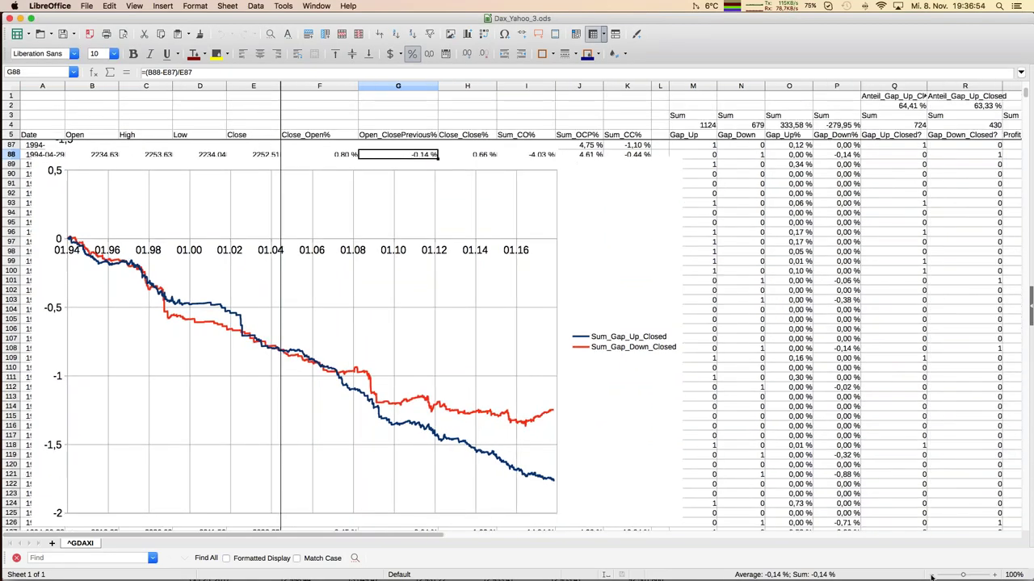
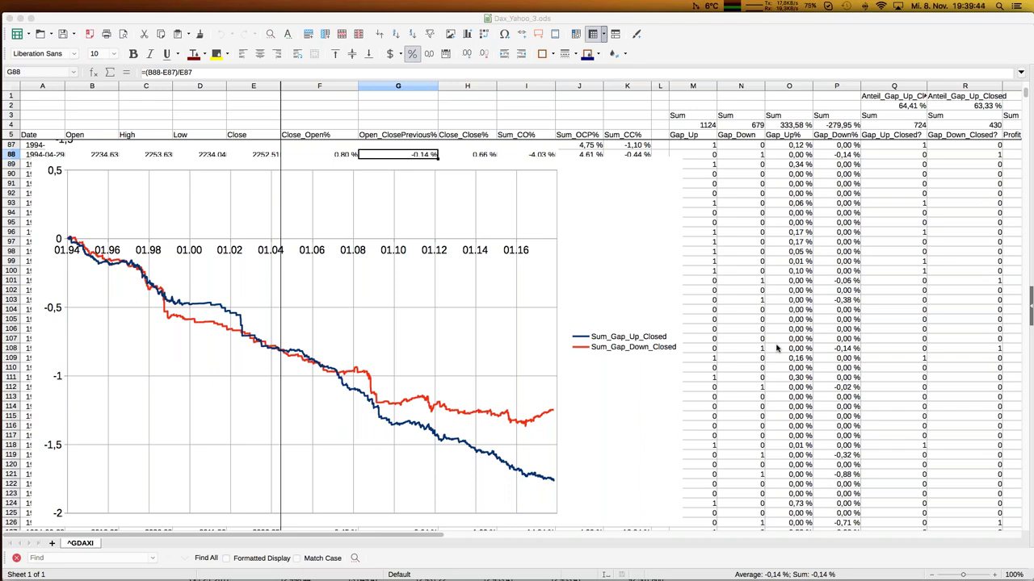
Alternate between the gap exercise slide in the webinar presentation and the cumulative gap profit chart in Dax_Yahoo_3.ods, ending on the chart.
{"action": "left_click", "coordinate": [190, 109]}
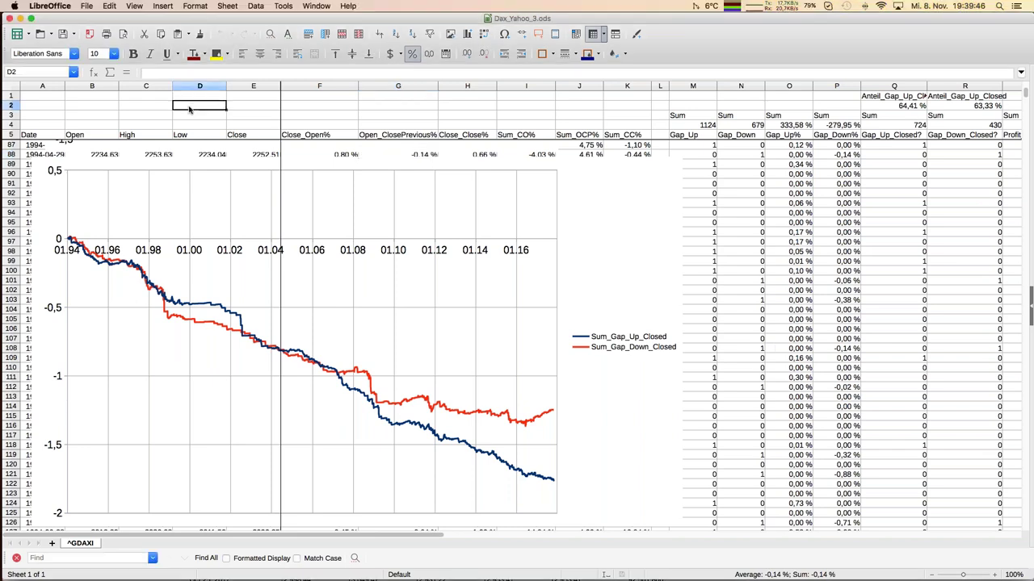
{"action": "left_click", "coordinate": [315, 7]}
{"action": "left_click", "coordinate": [332, 46]}
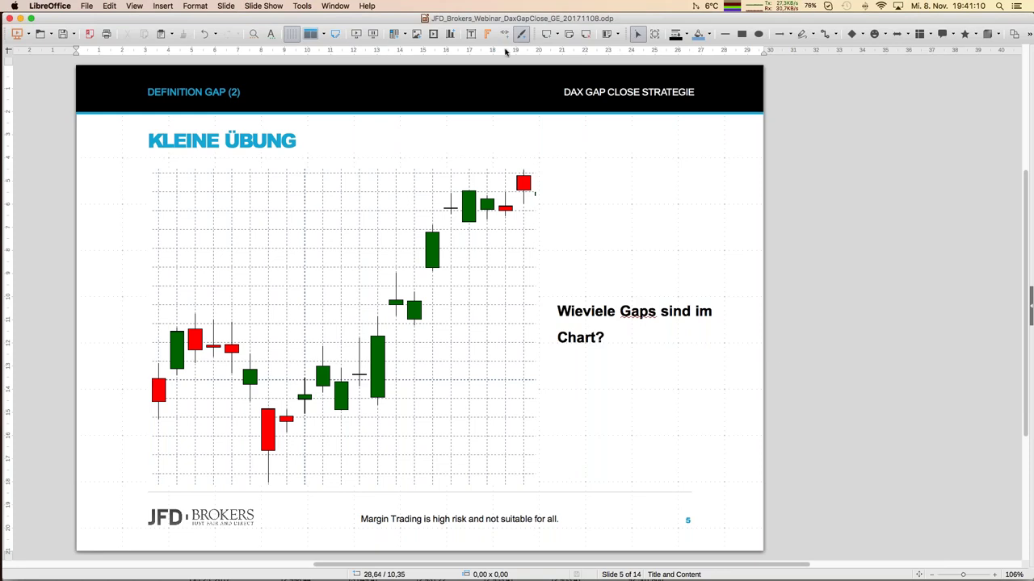
{"action": "left_click", "coordinate": [333, 6]}
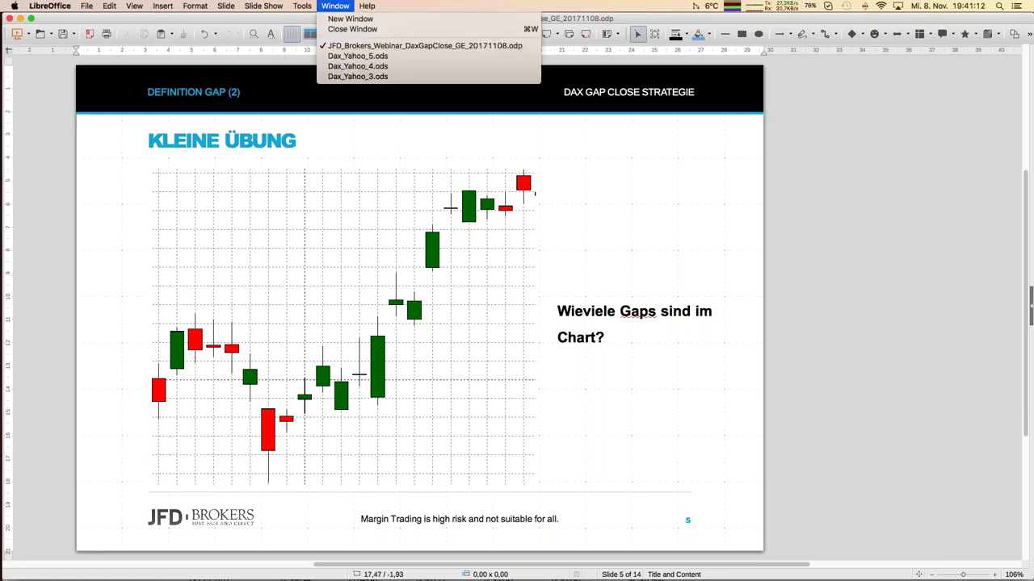
{"action": "left_click", "coordinate": [358, 75]}
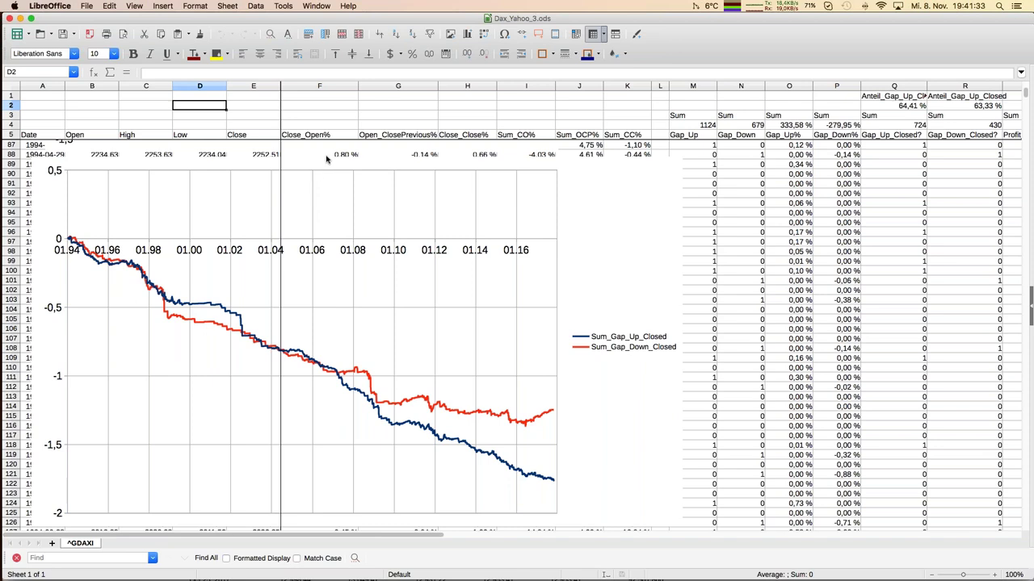
{"action": "left_click", "coordinate": [317, 6]}
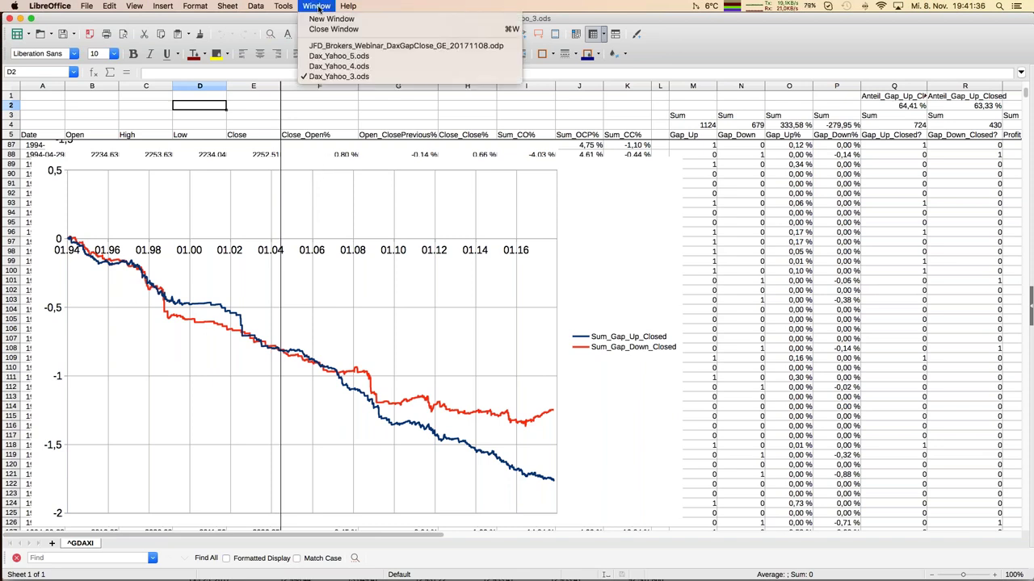
{"action": "left_click", "coordinate": [332, 46]}
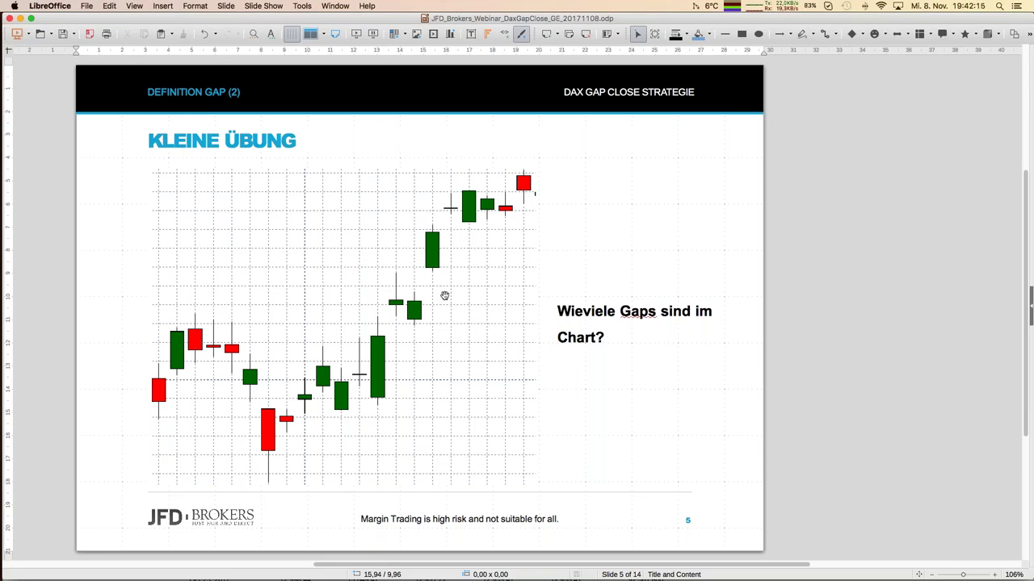
{"action": "mouse_move", "coordinate": [3, 268]}
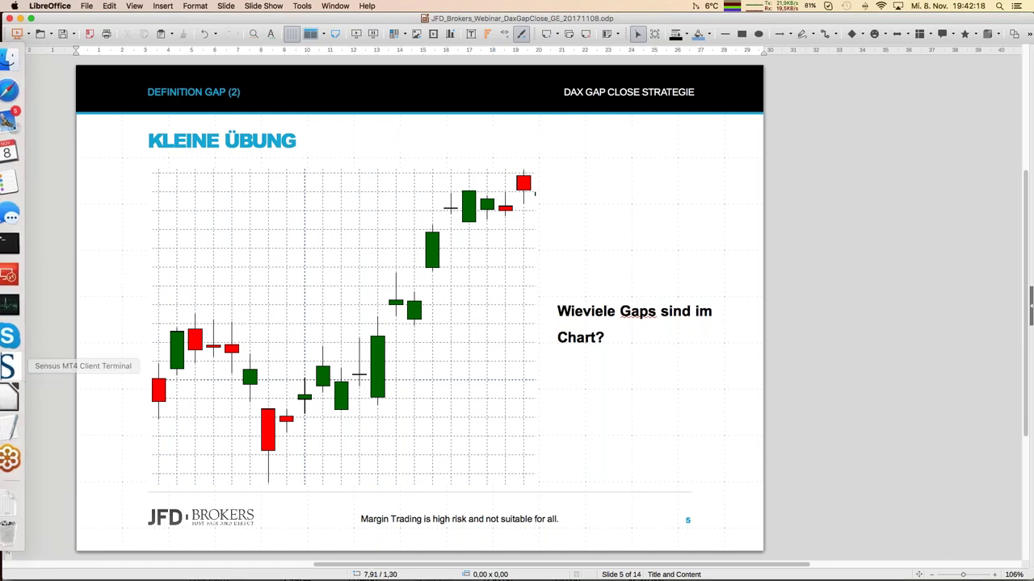
{"action": "left_click", "coordinate": [335, 6]}
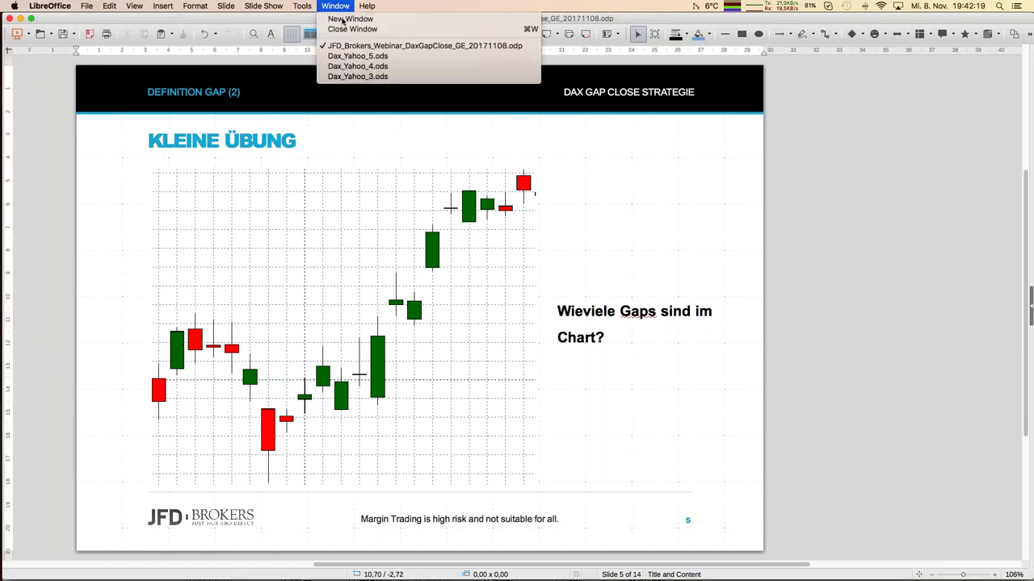
{"action": "left_click", "coordinate": [356, 76]}
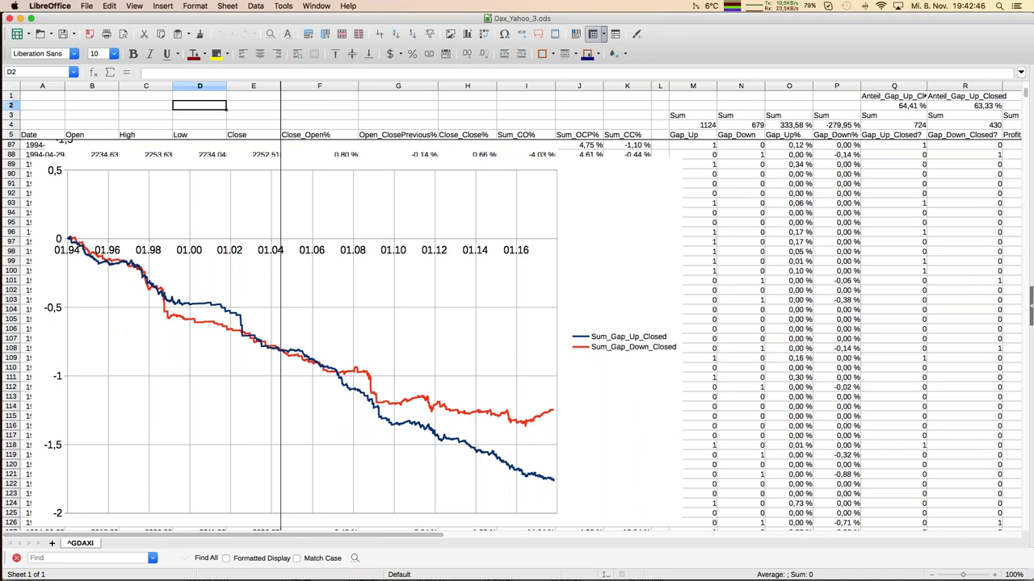
Switch to Dax_Yahoo_4.ods and examine row 12 from the Low price in D12 across to the gap closure columns.
{"action": "left_click", "coordinate": [320, 10]}
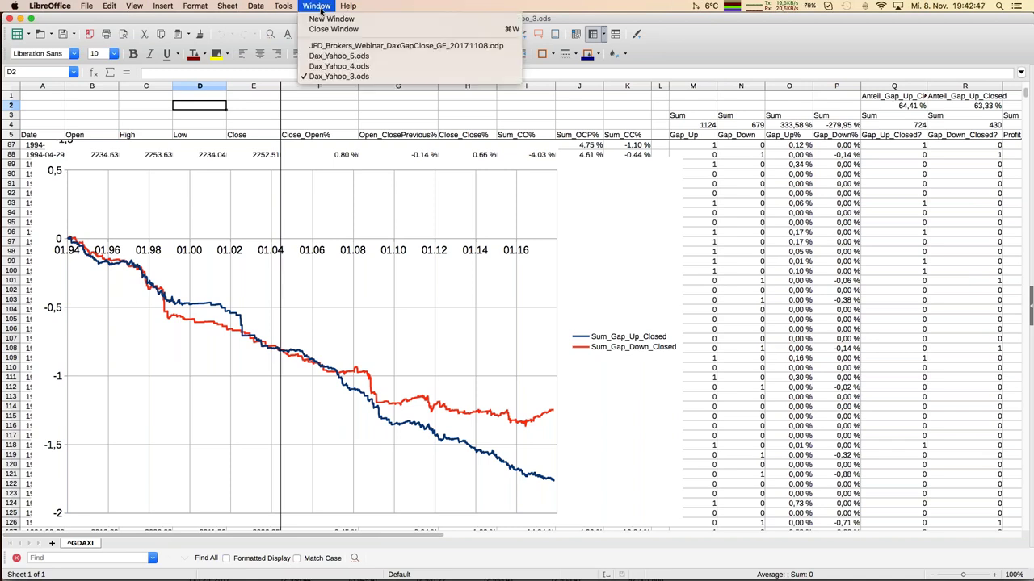
{"action": "left_click", "coordinate": [341, 76]}
{"action": "left_click", "coordinate": [185, 203]}
{"action": "key", "text": "Right"}
{"action": "key", "text": "Right"}
{"action": "key", "text": "Right"}
{"action": "key", "text": "Right"}
{"action": "key", "text": "Right"}
{"action": "key", "text": "Right"}
{"action": "key", "text": "Right"}
{"action": "key", "text": "Right"}
{"action": "key", "text": "Right"}
{"action": "key", "text": "Right"}
{"action": "key", "text": "Right"}
{"action": "key", "text": "Right"}
{"action": "key", "text": "Right"}
{"action": "key", "text": "Right"}
{"action": "key", "text": "Right"}
{"action": "key", "text": "Right"}
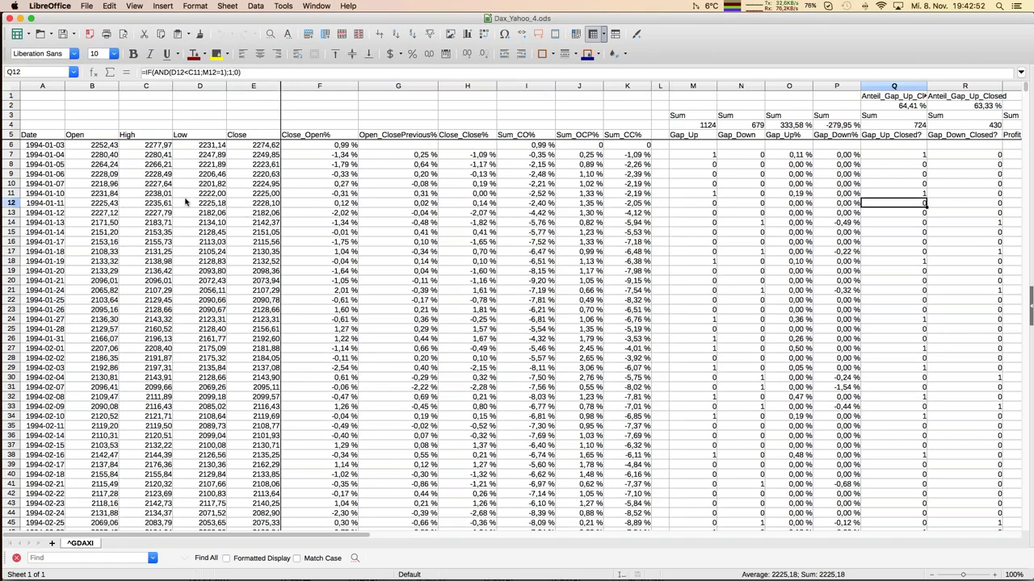
Examine row 12 from the gap closure columns across to the reversed-trade columns Profit_Gap_Up_Long through Sum_Gap_Reverse.
{"action": "key", "text": "Right"}
{"action": "key", "text": "Right"}
{"action": "key", "text": "Right"}
{"action": "key", "text": "Right"}
{"action": "key", "text": "Right"}
{"action": "key", "text": "Right"}
{"action": "key", "text": "Right"}
{"action": "key", "text": "Right"}
{"action": "key", "text": "Right"}
{"action": "key", "text": "Right"}
{"action": "key", "text": "Right"}
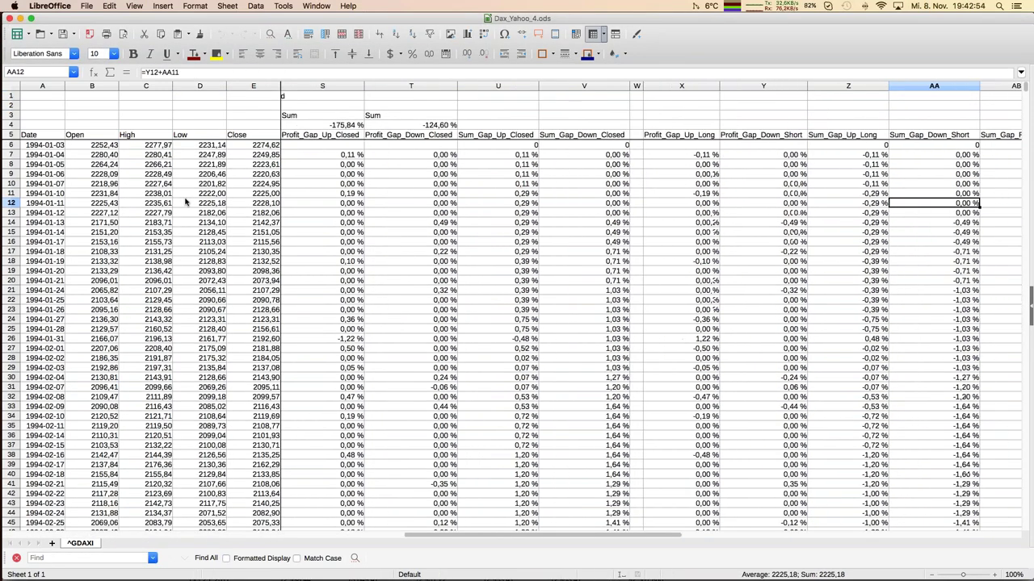
{"action": "key", "text": "Right"}
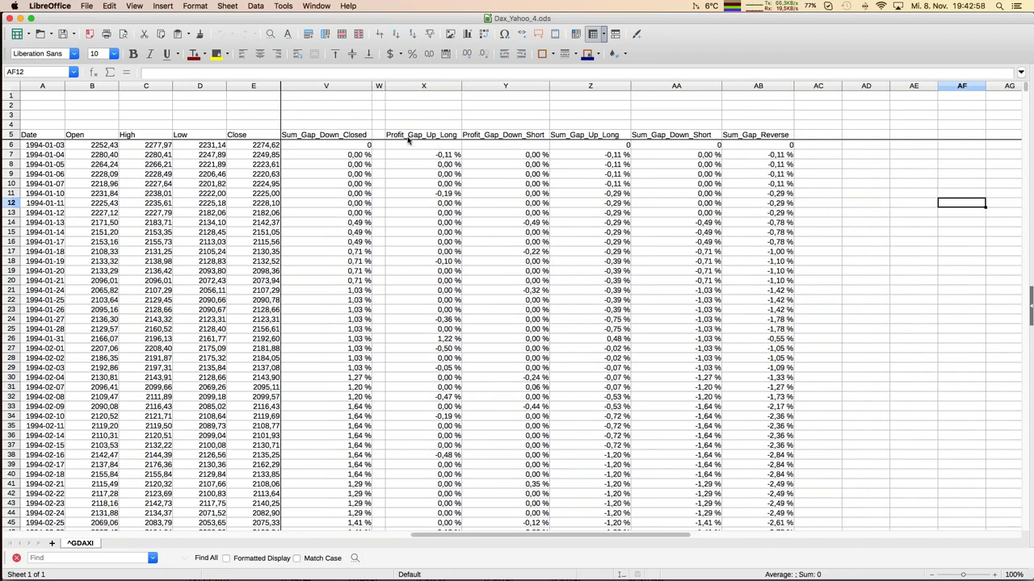
Select the Profit_Gap_Up_Long heading in X5 and set the sheet zoom to 120%.
{"action": "left_click", "coordinate": [452, 139]}
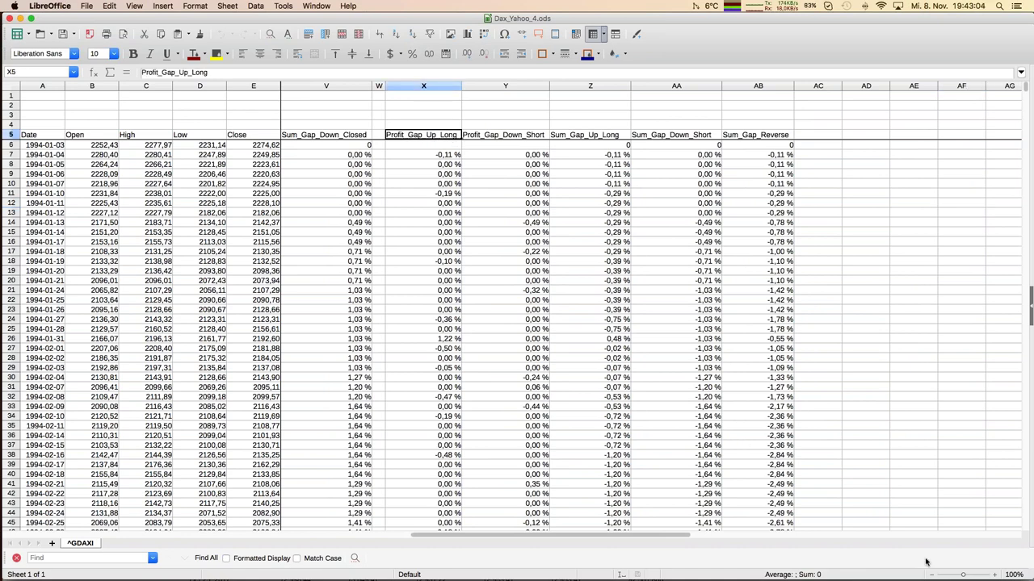
{"action": "left_click", "coordinate": [995, 575]}
{"action": "left_click", "coordinate": [996, 575]}
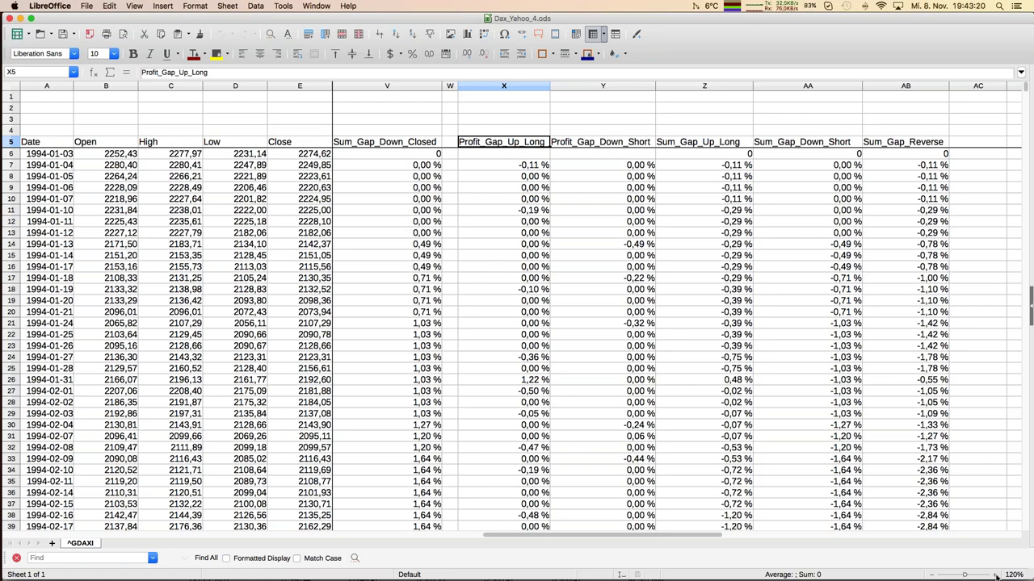
Look down the daily rows from D19 past the first two charts to the cumulative profit chart starting near row 128.
{"action": "left_click", "coordinate": [232, 304]}
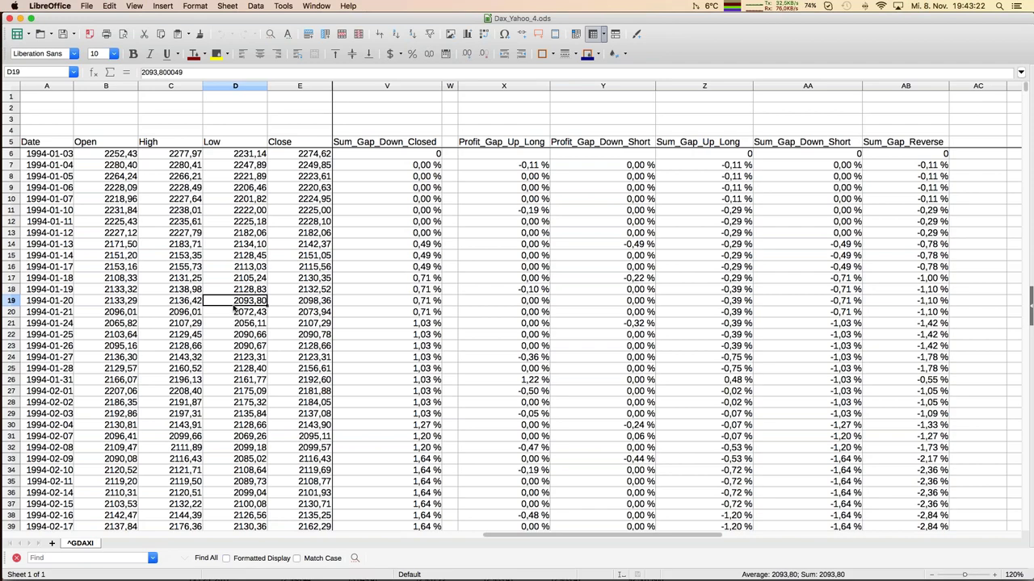
{"action": "key", "text": "Down"}
{"action": "key", "text": "Down"}
{"action": "key", "text": "Down"}
{"action": "key", "text": "Down"}
{"action": "key", "text": "Down"}
{"action": "key", "text": "Down"}
{"action": "key", "text": "Down"}
{"action": "key", "text": "Down"}
{"action": "key", "text": "Down"}
{"action": "key", "text": "Down"}
{"action": "key", "text": "Down"}
{"action": "key", "text": "Down"}
{"action": "key", "text": "Down"}
{"action": "key", "text": "Down"}
{"action": "key", "text": "Down"}
{"action": "key", "text": "Down"}
{"action": "key", "text": "Down"}
{"action": "key", "text": "Down"}
{"action": "key", "text": "Down"}
{"action": "key", "text": "Down"}
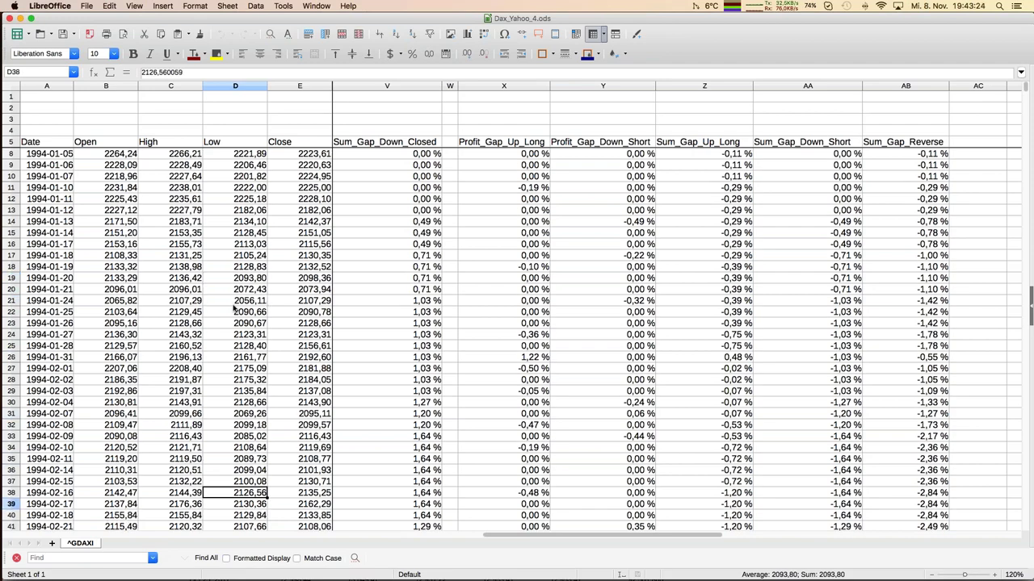
{"action": "key", "text": "Down"}
{"action": "key", "text": "Down"}
{"action": "key", "text": "Down"}
{"action": "key", "text": "Down"}
{"action": "key", "text": "Down"}
{"action": "key", "text": "Down"}
{"action": "key", "text": "Down"}
{"action": "key", "text": "Down"}
{"action": "key", "text": "Down"}
{"action": "key", "text": "Down"}
{"action": "key", "text": "Down"}
{"action": "key", "text": "Down"}
{"action": "key", "text": "Down"}
{"action": "key", "text": "Down"}
{"action": "key", "text": "Down"}
{"action": "key", "text": "Down"}
{"action": "key", "text": "Down"}
{"action": "key", "text": "Down"}
{"action": "key", "text": "Down"}
{"action": "key", "text": "Down"}
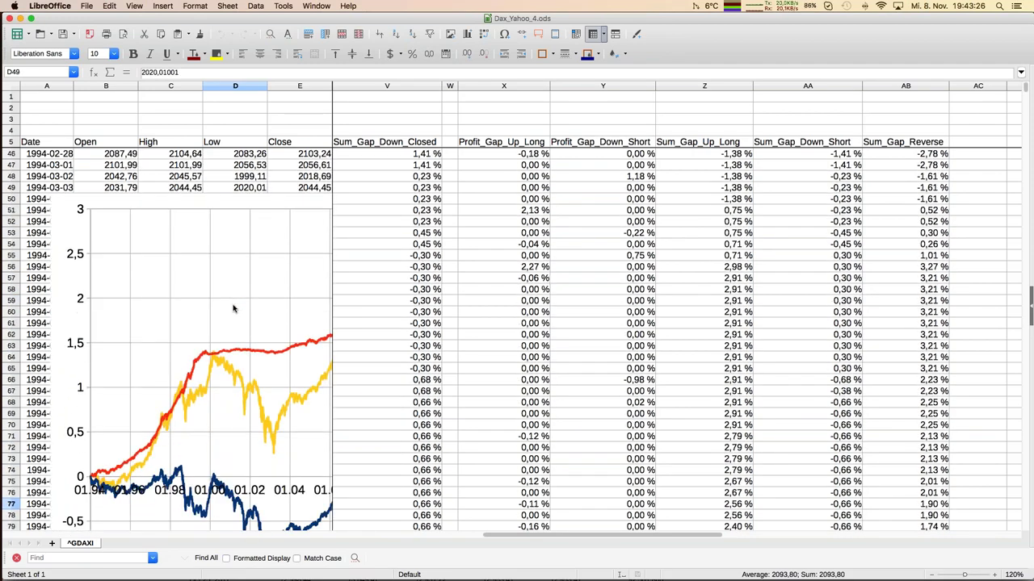
{"action": "key", "text": "Down"}
{"action": "key", "text": "Down"}
{"action": "key", "text": "Down"}
{"action": "key", "text": "Down"}
{"action": "key", "text": "Down"}
{"action": "key", "text": "Down"}
{"action": "key", "text": "Down"}
{"action": "key", "text": "Down"}
{"action": "key", "text": "Down"}
{"action": "key", "text": "Down"}
{"action": "key", "text": "Down"}
{"action": "key", "text": "Down"}
{"action": "key", "text": "Down"}
{"action": "key", "text": "Down"}
{"action": "key", "text": "Down"}
{"action": "key", "text": "Down"}
{"action": "key", "text": "Down"}
{"action": "key", "text": "Down"}
{"action": "key", "text": "Down"}
{"action": "key", "text": "Down"}
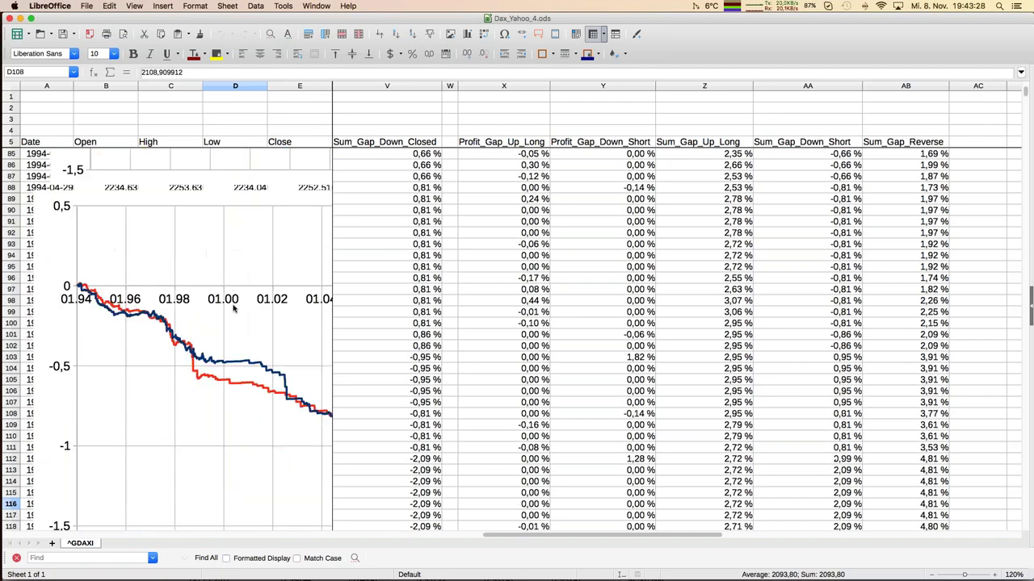
{"action": "key", "text": "Down"}
{"action": "key", "text": "Down"}
{"action": "key", "text": "Down"}
{"action": "key", "text": "Down"}
{"action": "key", "text": "Down"}
{"action": "key", "text": "Down"}
{"action": "key", "text": "Down"}
{"action": "key", "text": "Down"}
{"action": "key", "text": "Down"}
{"action": "key", "text": "Down"}
{"action": "key", "text": "Down"}
{"action": "key", "text": "Down"}
{"action": "key", "text": "Down"}
{"action": "key", "text": "Down"}
{"action": "key", "text": "Down"}
{"action": "key", "text": "Down"}
{"action": "key", "text": "Down"}
{"action": "key", "text": "Down"}
{"action": "key", "text": "Down"}
{"action": "key", "text": "Down"}
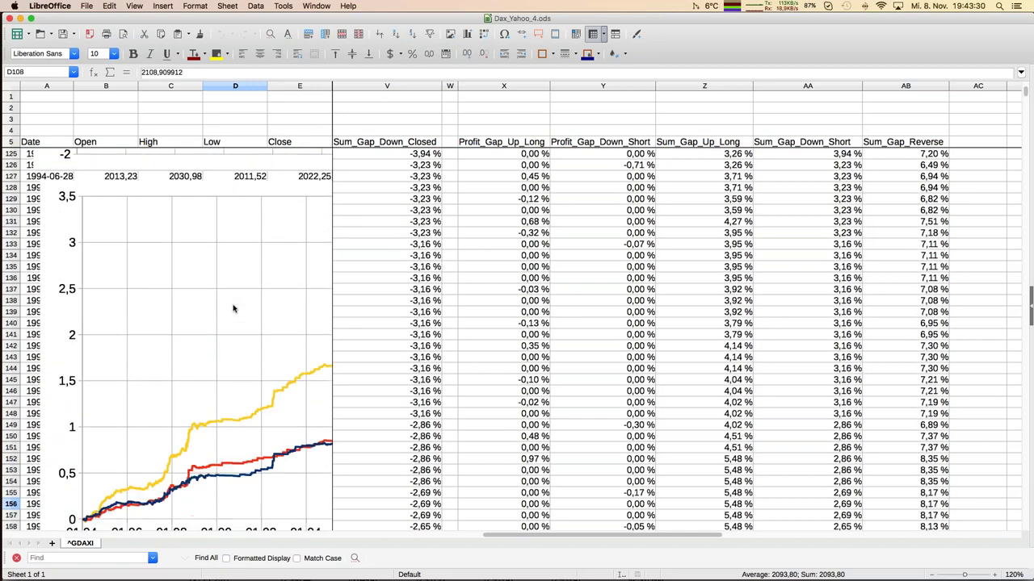
Bring the whole Sum_Gap_Up_Long, Sum_Gap_Down_Short and Sum_Gap_Reverse chart near row 128 into view.
{"action": "key", "text": "Up"}
{"action": "key", "text": "Up"}
{"action": "key", "text": "Up"}
{"action": "key", "text": "Up"}
{"action": "key", "text": "Up"}
{"action": "key", "text": "Up"}
{"action": "key", "text": "Up"}
{"action": "key", "text": "Up"}
{"action": "key", "text": "Up"}
{"action": "key", "text": "Up"}
{"action": "key", "text": "Up"}
{"action": "key", "text": "Up"}
{"action": "key", "text": "Up"}
{"action": "key", "text": "Up"}
{"action": "key", "text": "Up"}
{"action": "key", "text": "Up"}
{"action": "key", "text": "Up"}
{"action": "key", "text": "Up"}
{"action": "key", "text": "Up"}
{"action": "key", "text": "Up"}
{"action": "key", "text": "Up"}
{"action": "key", "text": "Up"}
{"action": "key", "text": "Up"}
{"action": "key", "text": "Up"}
{"action": "key", "text": "Up"}
{"action": "key", "text": "Up"}
{"action": "key", "text": "Up"}
{"action": "key", "text": "Up"}
{"action": "key", "text": "Up"}
{"action": "key", "text": "Up"}
{"action": "key", "text": "Up"}
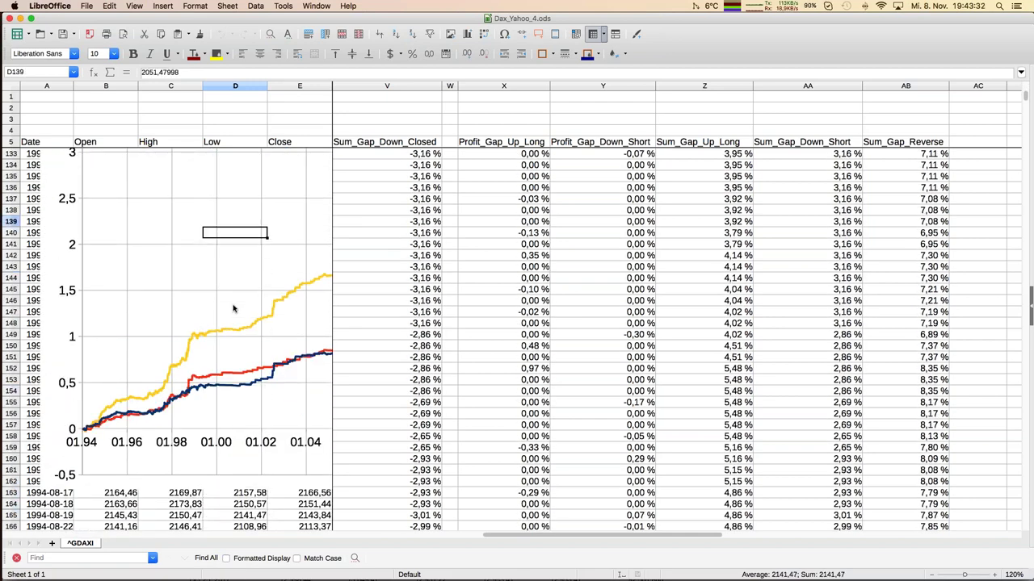
{"action": "key", "text": "Up"}
{"action": "key", "text": "Up"}
{"action": "key", "text": "Up"}
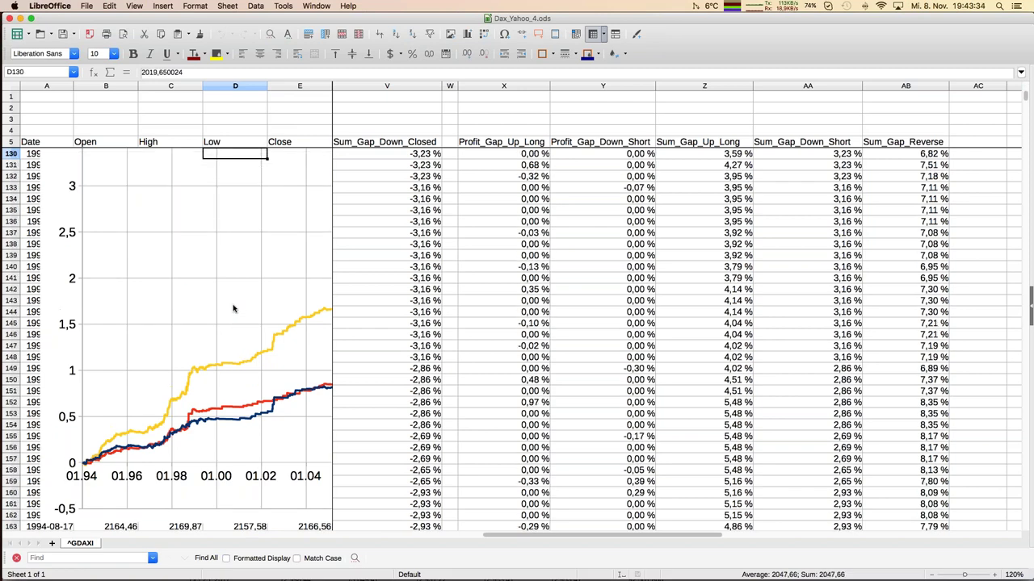
{"action": "key", "text": "Right"}
{"action": "key", "text": "Right"}
{"action": "key", "text": "Right"}
{"action": "key", "text": "super+shift+5"}
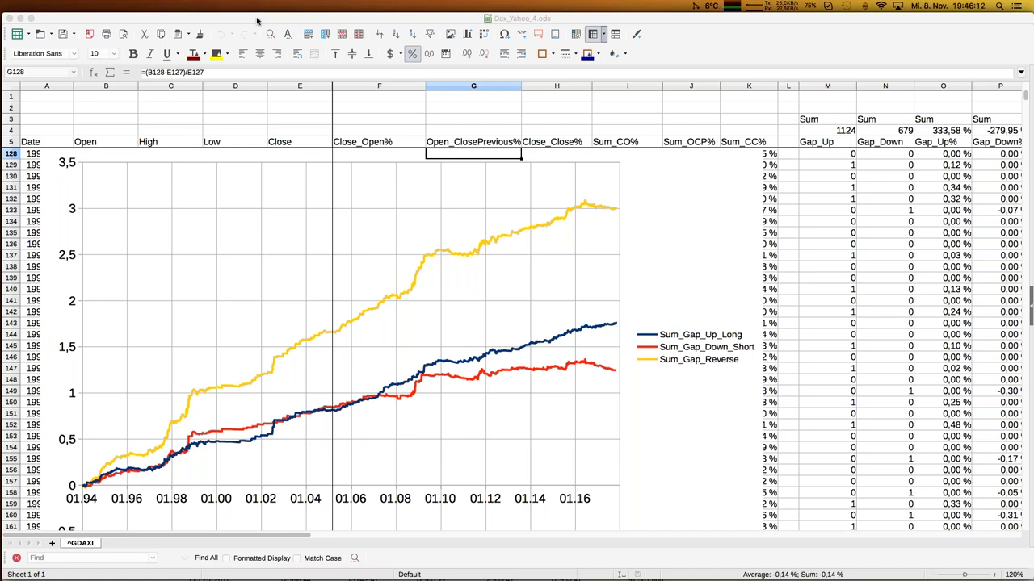
Switch to the webinar presentation JFD_Brokers_Webinar_DaxGapClose_GE_20171108.odp and view the gap exercise on slide 5.
{"action": "left_click_drag", "start_coordinate": [252, 86], "coordinate": [270, 85]}
{"action": "left_click", "coordinate": [312, 6]}
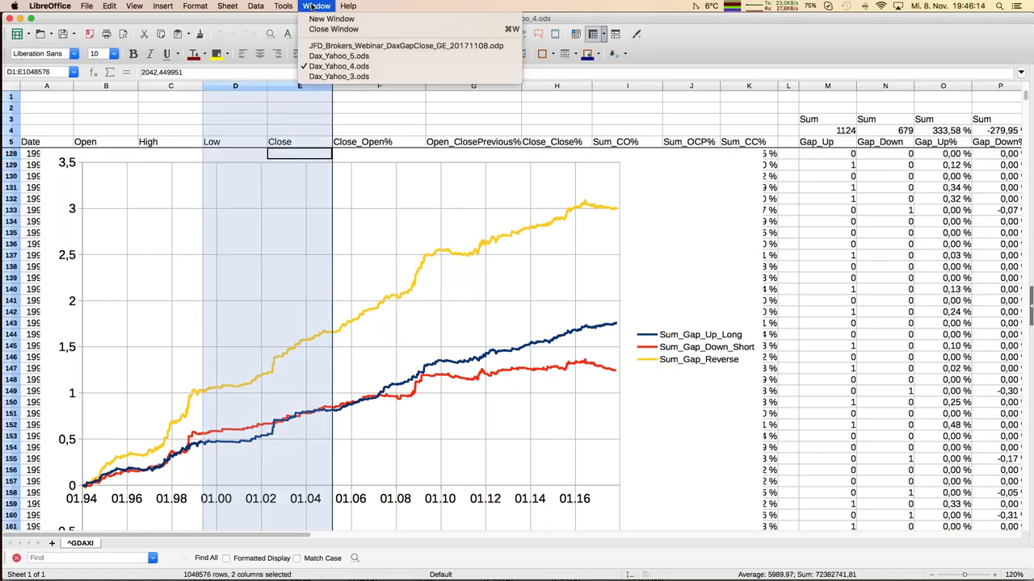
{"action": "left_click", "coordinate": [349, 52]}
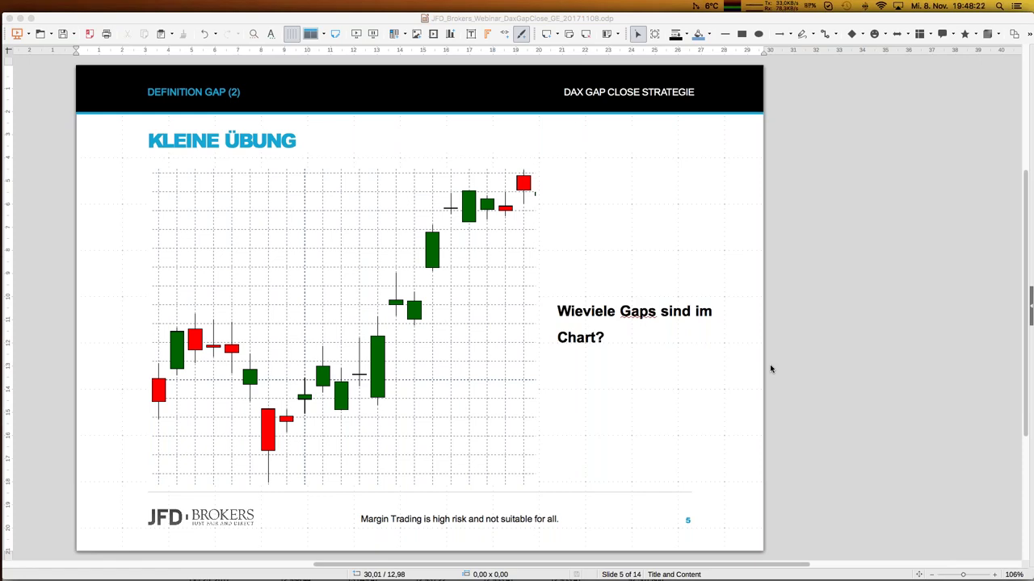
{"action": "left_click", "coordinate": [117, 265]}
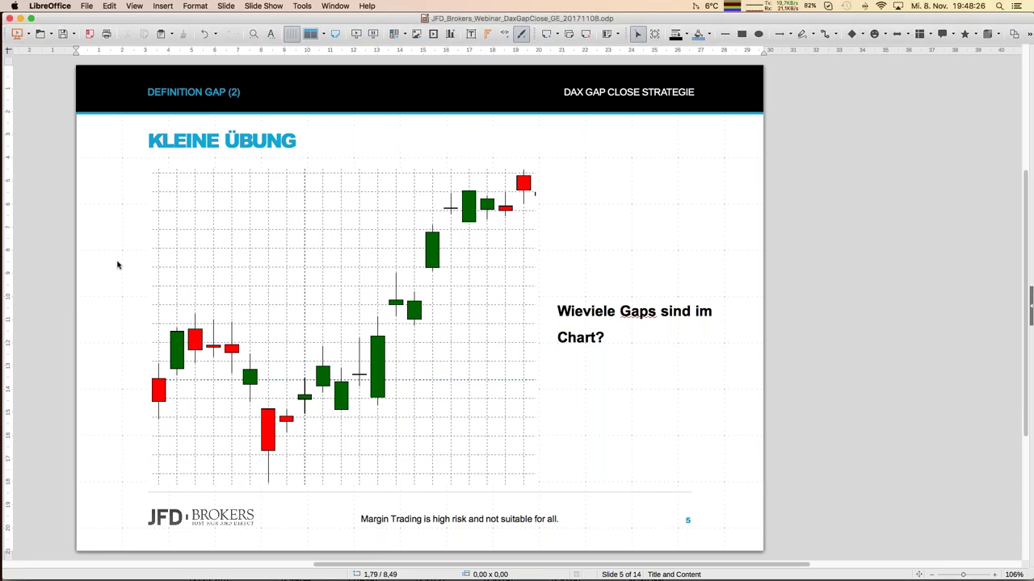
Switch to Dax_Yahoo_5.ods and select the Low price in D8.
{"action": "left_click", "coordinate": [332, 7]}
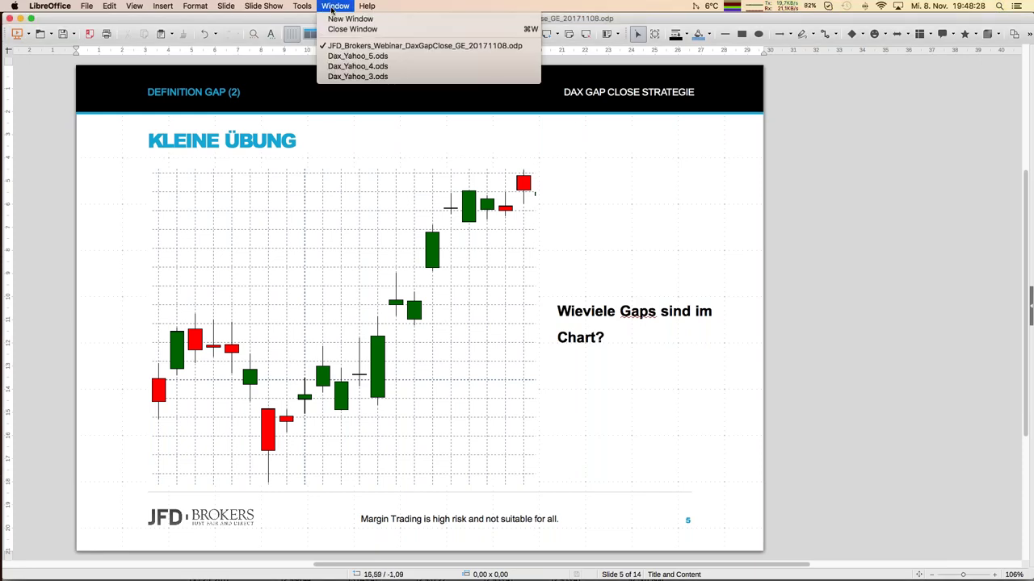
{"action": "left_click", "coordinate": [342, 68]}
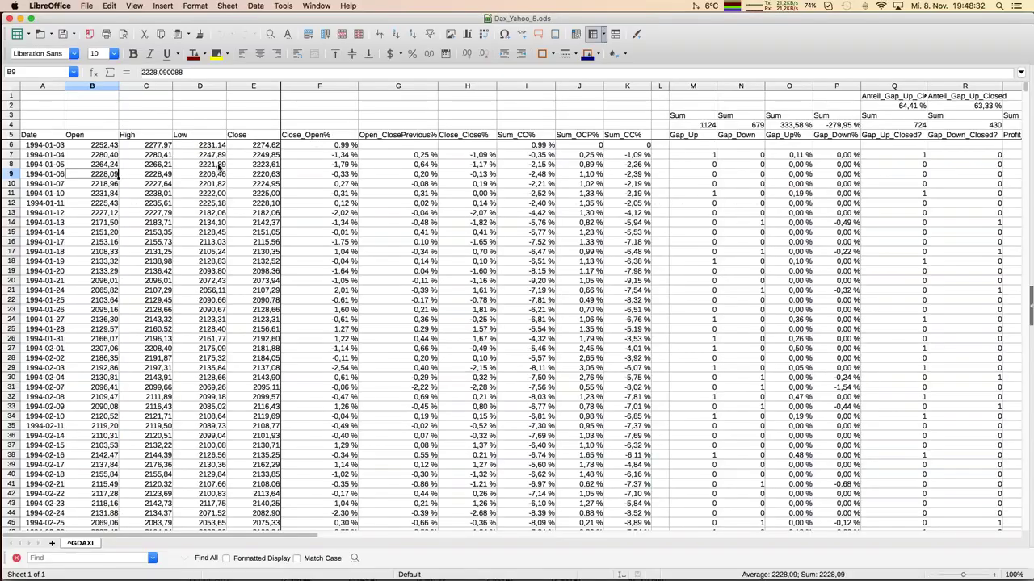
{"action": "left_click", "coordinate": [219, 165]}
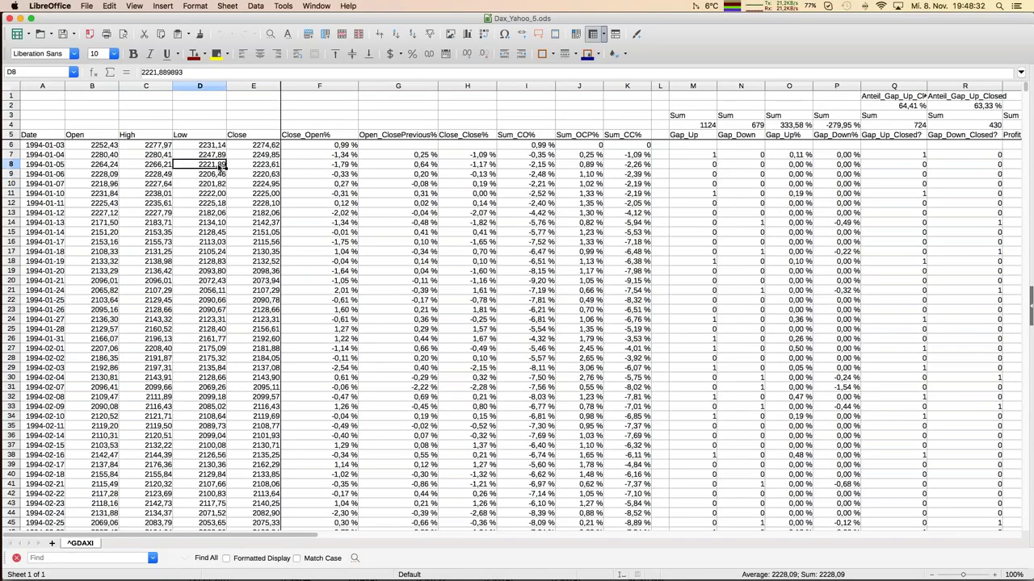
Look along row 8 from the Low price through the gap columns and select the Profit_R_Gap_Up_Long cell AD8.
{"action": "key", "text": "Right"}
{"action": "key", "text": "Right"}
{"action": "key", "text": "Right"}
{"action": "key", "text": "Right"}
{"action": "key", "text": "Right"}
{"action": "key", "text": "Right"}
{"action": "key", "text": "Right"}
{"action": "key", "text": "Right"}
{"action": "key", "text": "Right"}
{"action": "key", "text": "Right"}
{"action": "key", "text": "Right"}
{"action": "key", "text": "Right"}
{"action": "key", "text": "Right"}
{"action": "key", "text": "Right"}
{"action": "key", "text": "Right"}
{"action": "key", "text": "Right"}
{"action": "key", "text": "Right"}
{"action": "key", "text": "Right"}
{"action": "key", "text": "Right"}
{"action": "key", "text": "Right"}
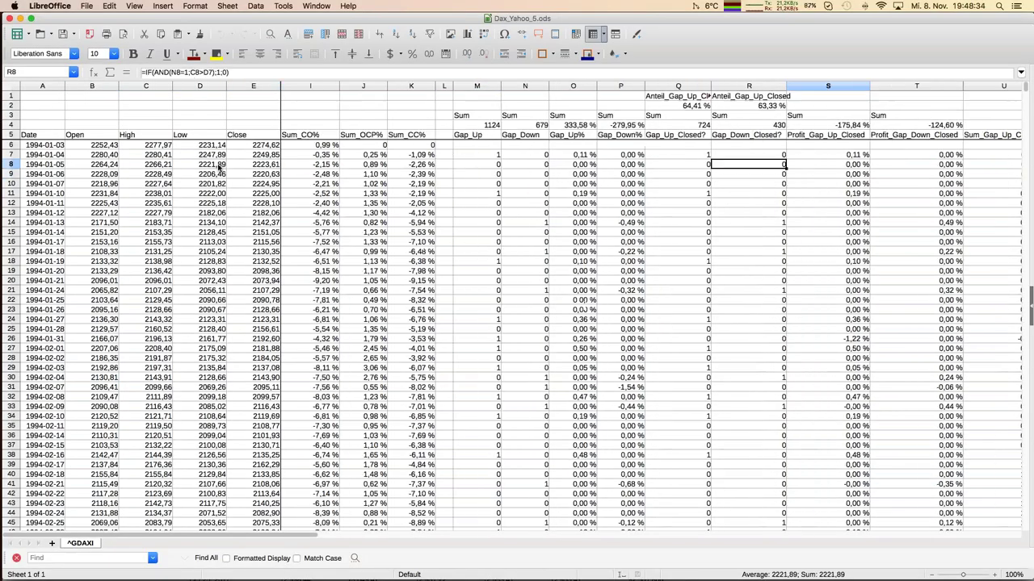
{"action": "key", "text": "Right"}
{"action": "key", "text": "Right"}
{"action": "key", "text": "Right"}
{"action": "key", "text": "Right"}
{"action": "key", "text": "Right"}
{"action": "key", "text": "Right"}
{"action": "key", "text": "Right"}
{"action": "key", "text": "Right"}
{"action": "key", "text": "Right"}
{"action": "key", "text": "Right"}
{"action": "key", "text": "Right"}
{"action": "key", "text": "Right"}
{"action": "key", "text": "Right"}
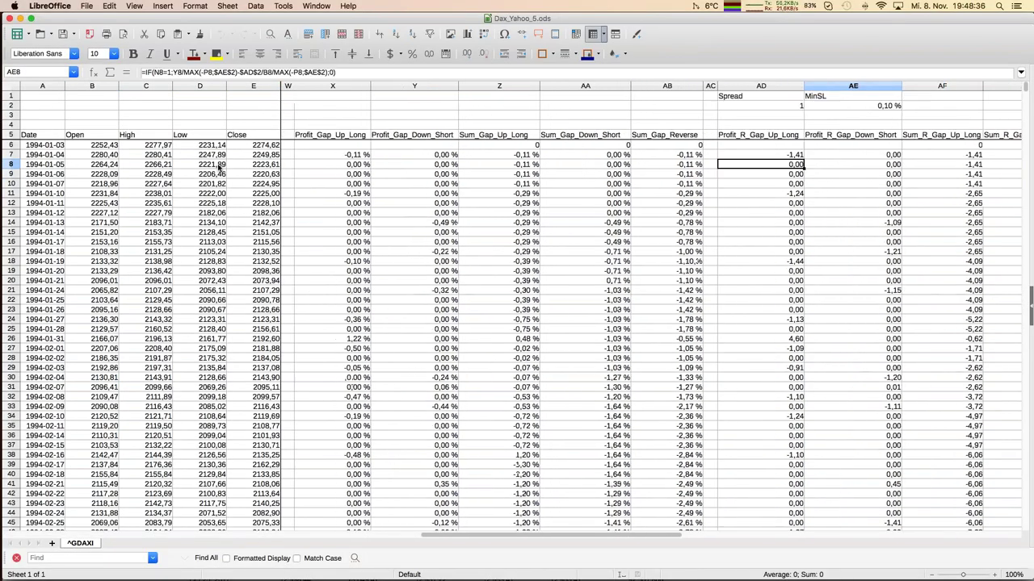
{"action": "key", "text": "Left"}
{"action": "key", "text": "Left"}
{"action": "key", "text": "Left"}
{"action": "key", "text": "Left"}
{"action": "key", "text": "Left"}
{"action": "key", "text": "Left"}
{"action": "key", "text": "Left"}
{"action": "key", "text": "Left"}
{"action": "key", "text": "Left"}
{"action": "key", "text": "Left"}
{"action": "key", "text": "Left"}
{"action": "key", "text": "Left"}
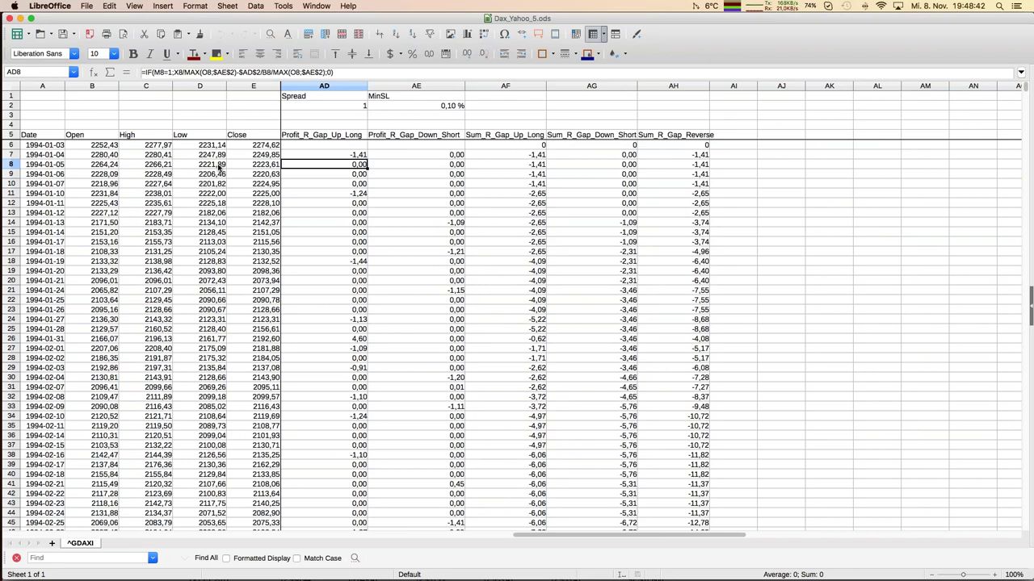
Go down the Profit_R_Gap_Up_Long column to AD15 and enlarge the sheet view to 110%.
{"action": "key", "text": "Down"}
{"action": "key", "text": "Down"}
{"action": "key", "text": "Down"}
{"action": "key", "text": "Down"}
{"action": "key", "text": "Down"}
{"action": "key", "text": "Down"}
{"action": "key", "text": "Down"}
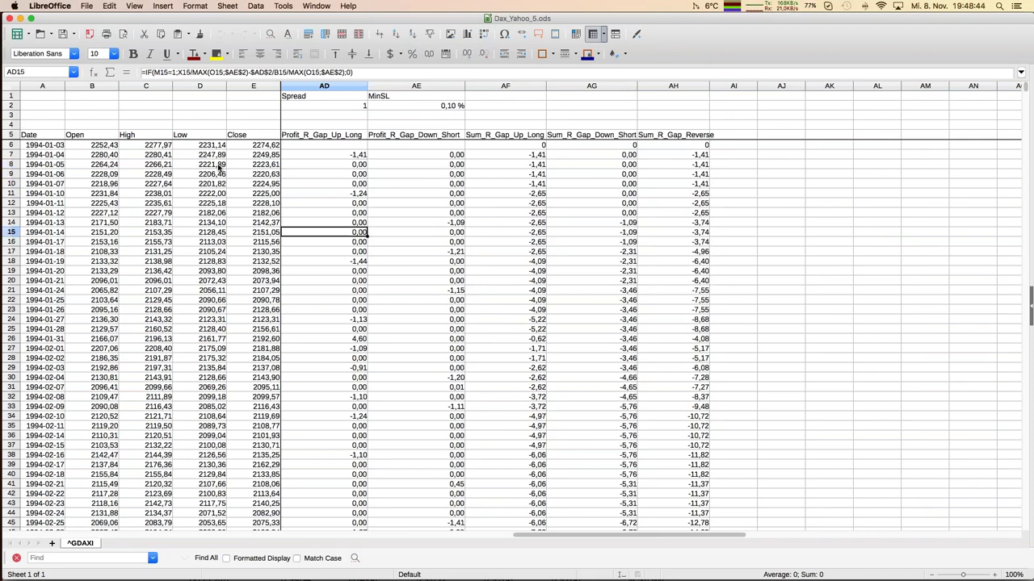
{"action": "left_click", "coordinate": [994, 576]}
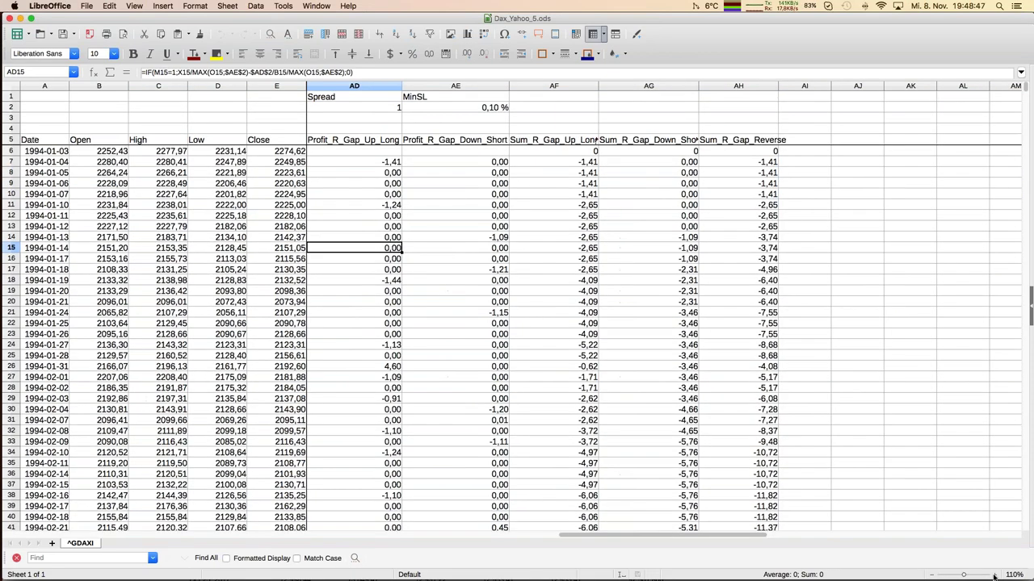
Examine the Spread parameter in AD2 and the MinSL parameter in AE2.
{"action": "left_click", "coordinate": [374, 112]}
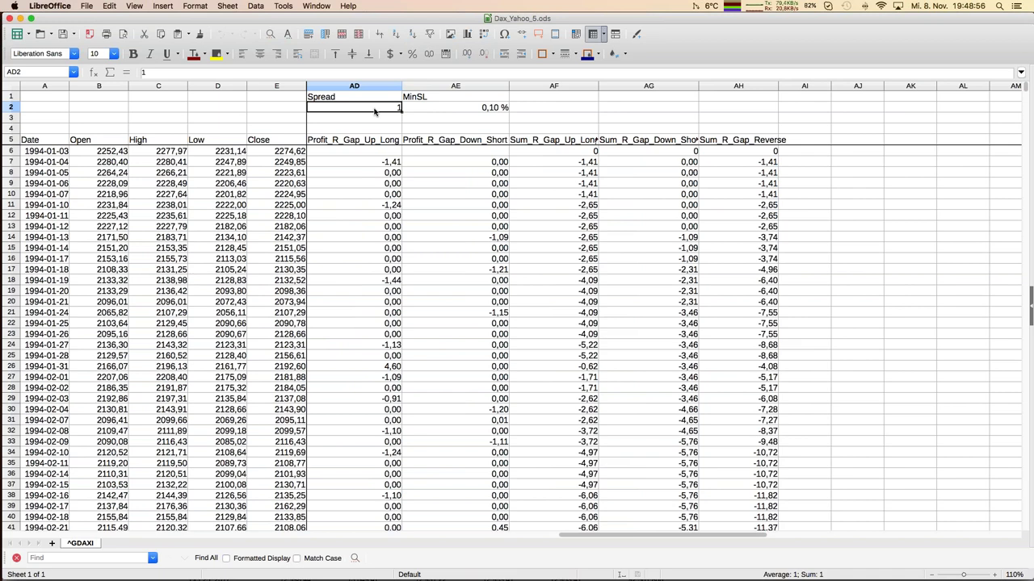
{"action": "key", "text": "Right"}
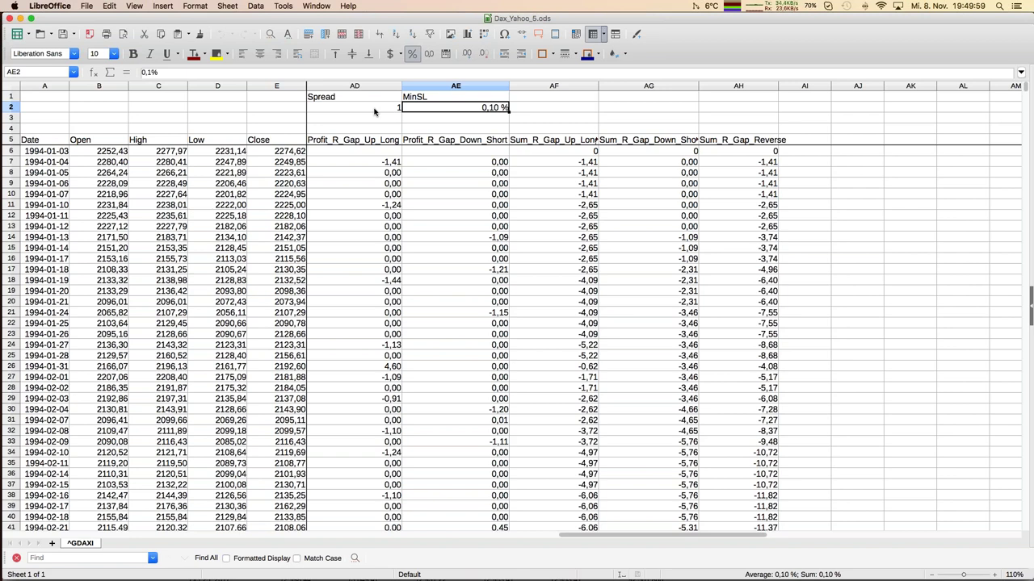
{"action": "left_click", "coordinate": [374, 111]}
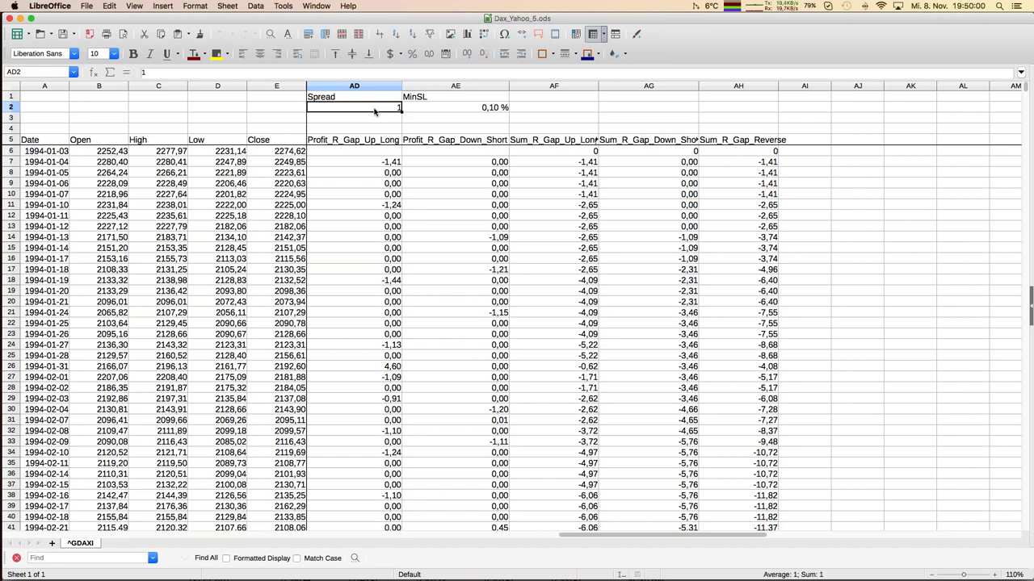
Select the Profit_R_Gap_Up_Long cell AD11 for 1994-01-10 and examine its formula.
{"action": "key", "text": "Down"}
{"action": "key", "text": "Down"}
{"action": "key", "text": "Down"}
{"action": "key", "text": "Down"}
{"action": "key", "text": "Down"}
{"action": "key", "text": "Down"}
{"action": "key", "text": "Down"}
{"action": "key", "text": "Down"}
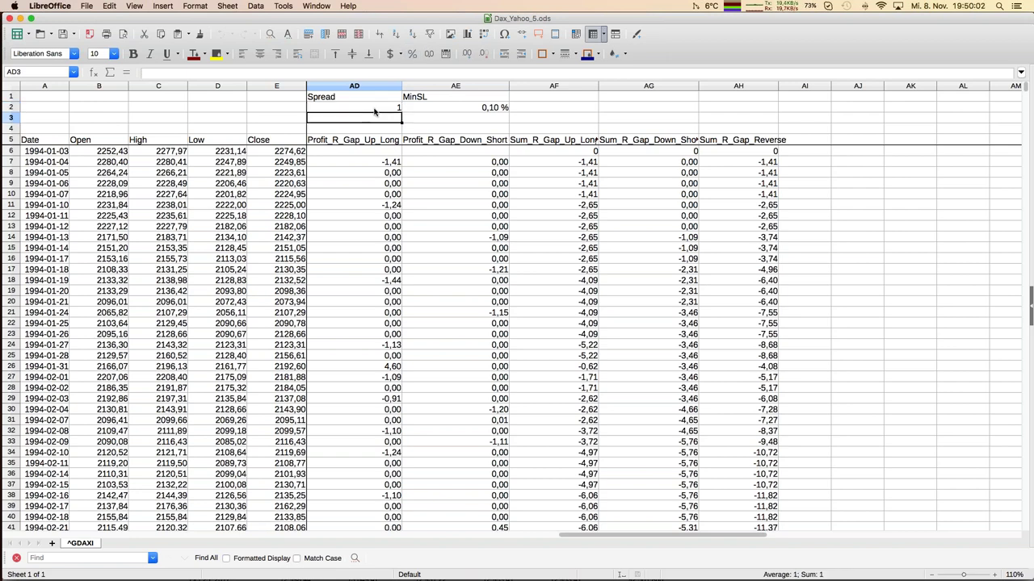
{"action": "key", "text": "Down"}
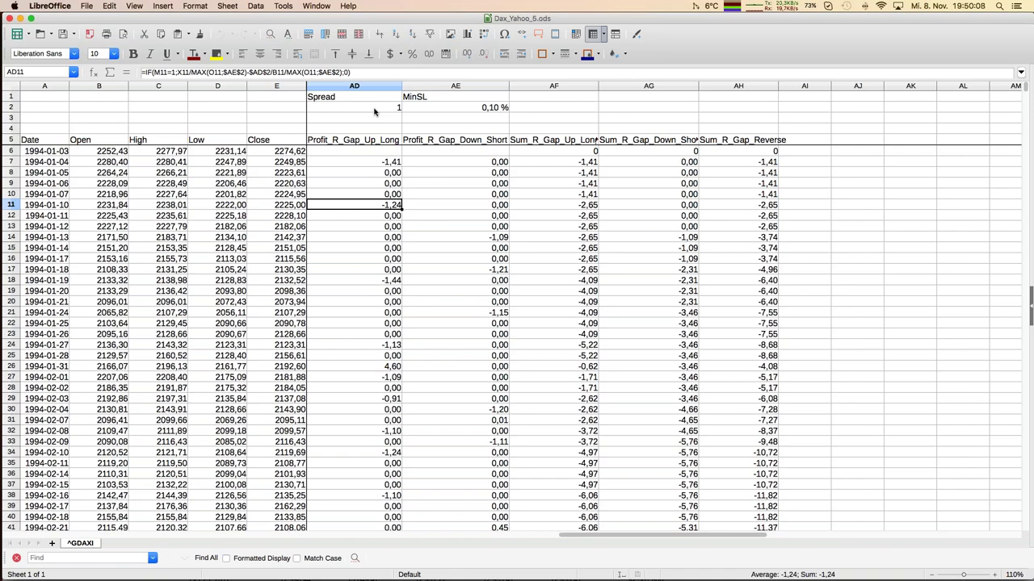
Go to the end of the Profit_R_Gap_Up_Long column and examine the most recent trades around AD6045.
{"action": "key", "text": "super+Down"}
{"action": "key", "text": "Up"}
{"action": "key", "text": "Up"}
{"action": "key", "text": "Up"}
{"action": "key", "text": "Up"}
{"action": "key", "text": "Up"}
{"action": "key", "text": "Up"}
{"action": "key", "text": "Up"}
{"action": "key", "text": "Up"}
{"action": "key", "text": "Up"}
{"action": "key", "text": "Up"}
{"action": "key", "text": "Down"}
{"action": "key", "text": "Down"}
{"action": "key", "text": "Down"}
{"action": "key", "text": "Down"}
{"action": "key", "text": "Down"}
{"action": "key", "text": "Down"}
{"action": "key", "text": "Down"}
{"action": "key", "text": "Down"}
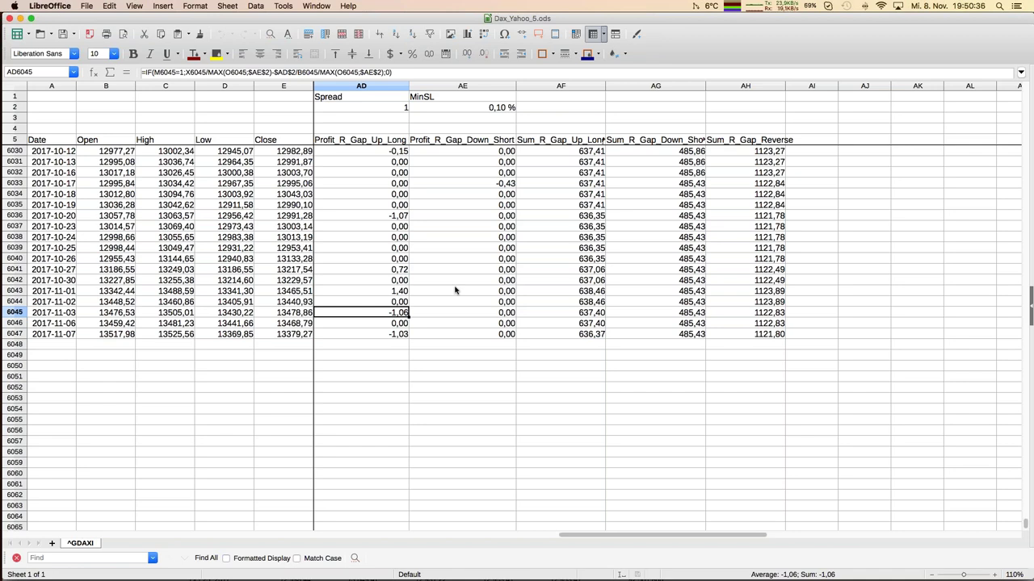
Review the Profit_R_Gap_Up_Long results upward from AD6045 to the 2017-09-26 row at AD6019.
{"action": "key", "text": "Up"}
{"action": "key", "text": "Up"}
{"action": "key", "text": "Up"}
{"action": "key", "text": "Up"}
{"action": "key", "text": "Up"}
{"action": "key", "text": "Up"}
{"action": "key", "text": "Up"}
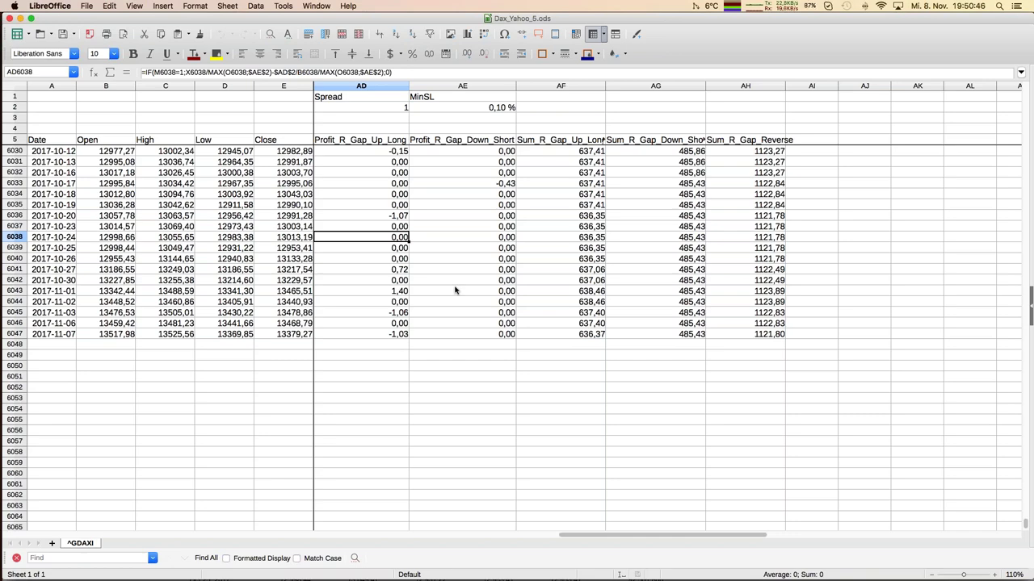
{"action": "key", "text": "Up"}
{"action": "key", "text": "Up"}
{"action": "key", "text": "Up"}
{"action": "key", "text": "Up"}
{"action": "key", "text": "Up"}
{"action": "key", "text": "Up"}
{"action": "key", "text": "Up"}
{"action": "key", "text": "Up"}
{"action": "key", "text": "Up"}
{"action": "key", "text": "Up"}
{"action": "key", "text": "Up"}
{"action": "key", "text": "Up"}
{"action": "key", "text": "Up"}
{"action": "key", "text": "Up"}
{"action": "key", "text": "Up"}
{"action": "key", "text": "Up"}
{"action": "key", "text": "Up"}
{"action": "key", "text": "Up"}
{"action": "key", "text": "Up"}
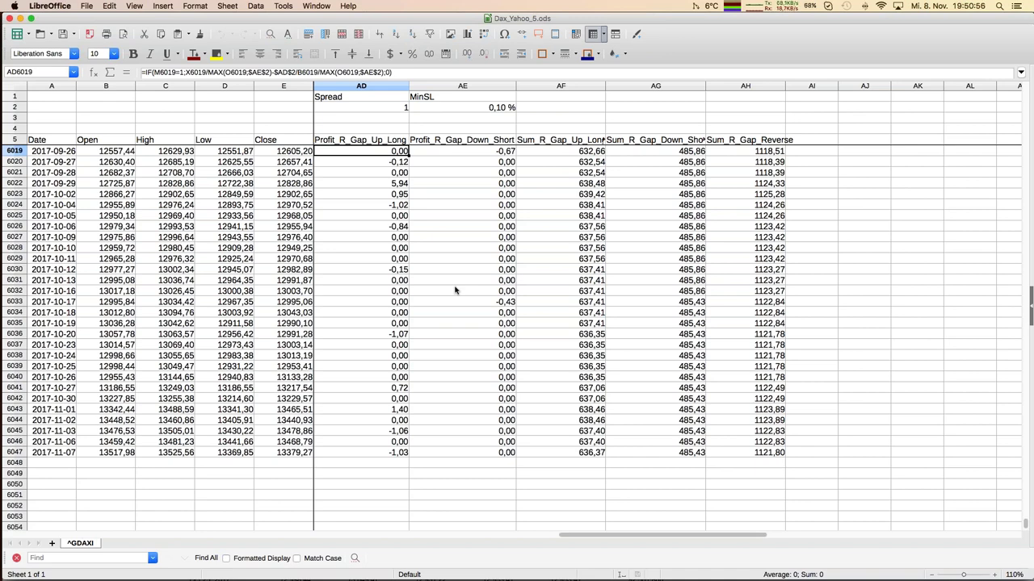
Look back across row 6019 from the Profit_R columns through the gap columns to the date in A6019.
{"action": "key", "text": "Left"}
{"action": "key", "text": "Left"}
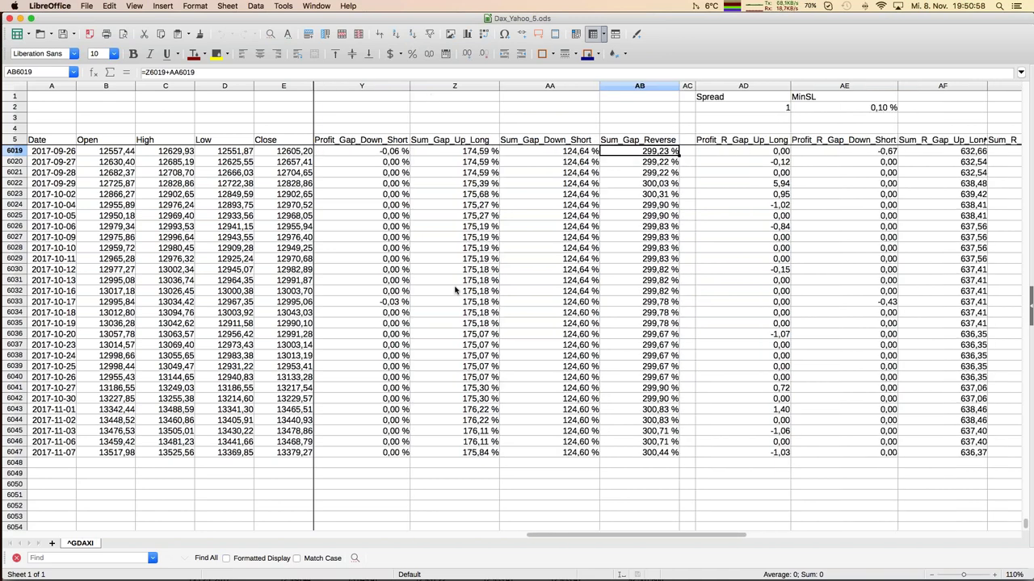
{"action": "key", "text": "Left"}
{"action": "key", "text": "Left"}
{"action": "key", "text": "Left"}
{"action": "key", "text": "Left"}
{"action": "key", "text": "Left"}
{"action": "key", "text": "Left"}
{"action": "key", "text": "Left"}
{"action": "key", "text": "Left"}
{"action": "key", "text": "Left"}
{"action": "key", "text": "Left"}
{"action": "key", "text": "Left"}
{"action": "key", "text": "Left"}
{"action": "key", "text": "Left"}
{"action": "key", "text": "Left"}
{"action": "key", "text": "Left"}
{"action": "key", "text": "Left"}
{"action": "key", "text": "Left"}
{"action": "key", "text": "Left"}
{"action": "key", "text": "Left"}
{"action": "key", "text": "Left"}
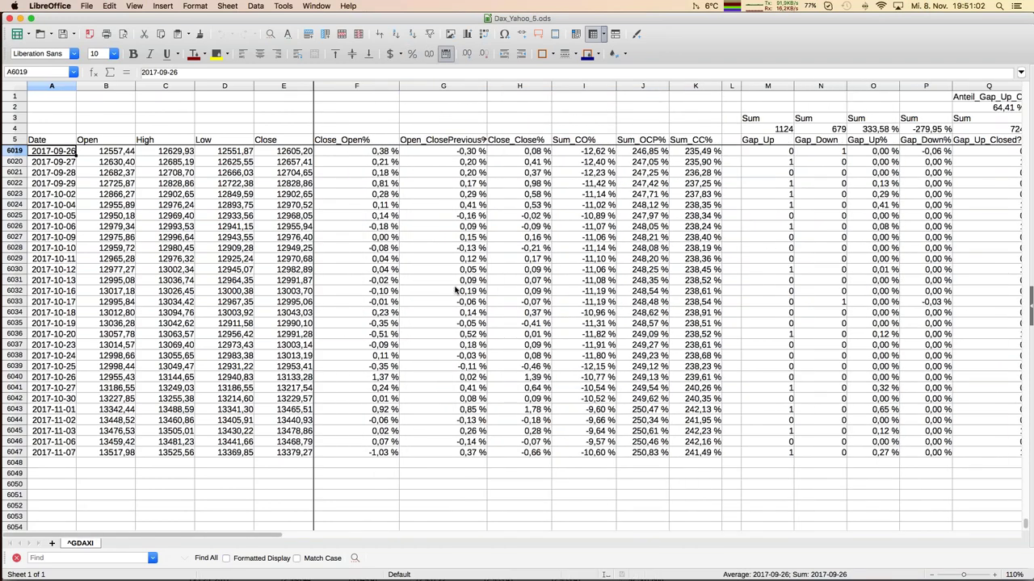
Return to the start of the sheet and go down column A past the earlier charts to examine the Sum_R_Gap_Up_Long, Sum_R_Gap_Down_Short and Sum_R_Gap_Reverse chart.
{"action": "key", "text": "ctrl+Home"}
{"action": "key", "text": "Down"}
{"action": "key", "text": "Down"}
{"action": "key", "text": "Down"}
{"action": "key", "text": "Down"}
{"action": "key", "text": "Down"}
{"action": "key", "text": "Down"}
{"action": "key", "text": "Down"}
{"action": "key", "text": "Down"}
{"action": "key", "text": "Down"}
{"action": "key", "text": "Down"}
{"action": "key", "text": "Down"}
{"action": "key", "text": "Down"}
{"action": "key", "text": "Down"}
{"action": "key", "text": "Down"}
{"action": "key", "text": "Down"}
{"action": "key", "text": "Down"}
{"action": "key", "text": "Down"}
{"action": "key", "text": "Down"}
{"action": "key", "text": "Down"}
{"action": "key", "text": "Down"}
{"action": "key", "text": "Down"}
{"action": "key", "text": "Down"}
{"action": "key", "text": "Down"}
{"action": "key", "text": "Down"}
{"action": "key", "text": "Down"}
{"action": "key", "text": "Down"}
{"action": "key", "text": "Down"}
{"action": "key", "text": "Down"}
{"action": "key", "text": "Down"}
{"action": "key", "text": "Down"}
{"action": "key", "text": "Down"}
{"action": "key", "text": "Down"}
{"action": "key", "text": "Down"}
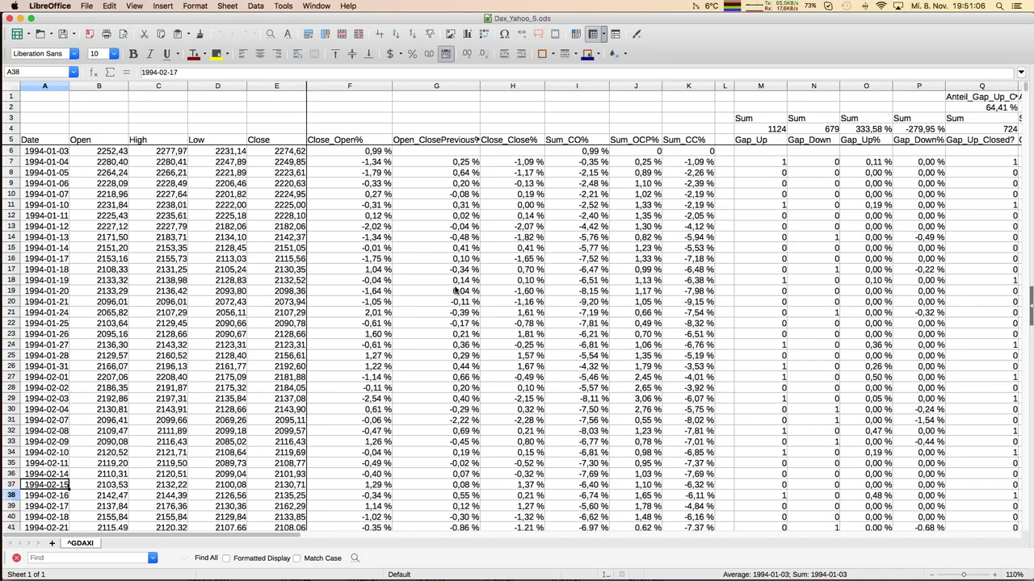
{"action": "key", "text": "Down"}
{"action": "key", "text": "Down"}
{"action": "key", "text": "Down"}
{"action": "key", "text": "Down"}
{"action": "key", "text": "Down"}
{"action": "key", "text": "Down"}
{"action": "key", "text": "Down"}
{"action": "key", "text": "Down"}
{"action": "key", "text": "Down"}
{"action": "key", "text": "Down"}
{"action": "key", "text": "Down"}
{"action": "key", "text": "Down"}
{"action": "key", "text": "Down"}
{"action": "key", "text": "Down"}
{"action": "key", "text": "Down"}
{"action": "key", "text": "Down"}
{"action": "key", "text": "Down"}
{"action": "key", "text": "Down"}
{"action": "key", "text": "Down"}
{"action": "key", "text": "Down"}
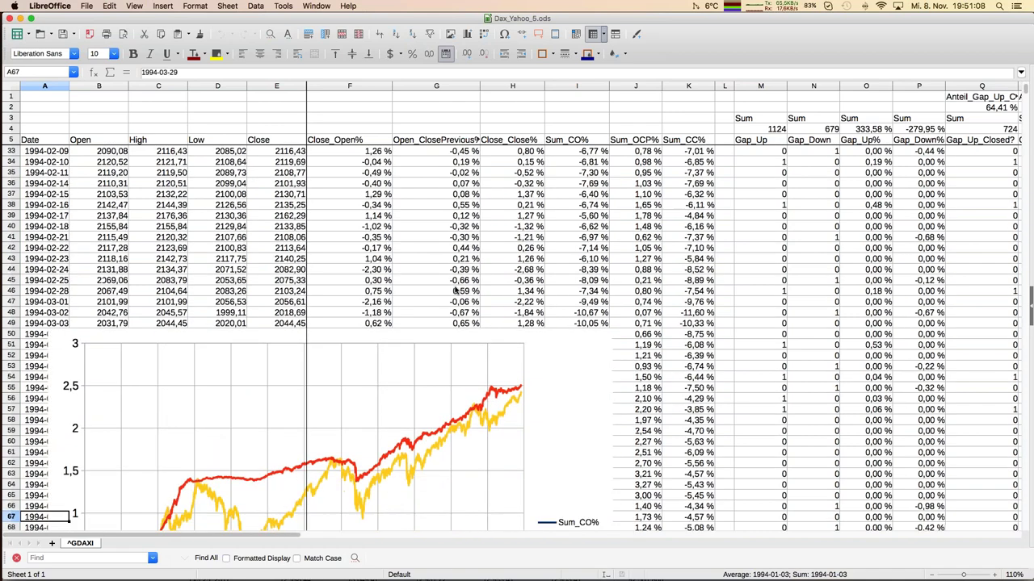
{"action": "key", "text": "Down"}
{"action": "key", "text": "Down"}
{"action": "key", "text": "Down"}
{"action": "key", "text": "Down"}
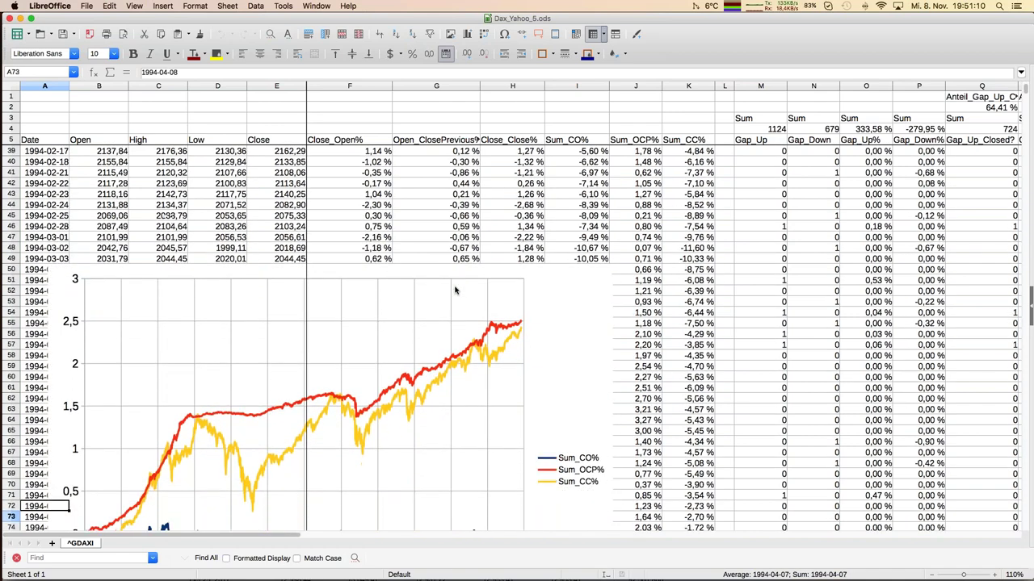
{"action": "key", "text": "Down"}
{"action": "key", "text": "Down"}
{"action": "key", "text": "Down"}
{"action": "key", "text": "Down"}
{"action": "key", "text": "Down"}
{"action": "key", "text": "Down"}
{"action": "key", "text": "Down"}
{"action": "key", "text": "Down"}
{"action": "key", "text": "Down"}
{"action": "key", "text": "Down"}
{"action": "key", "text": "Down"}
{"action": "key", "text": "Down"}
{"action": "key", "text": "Down"}
{"action": "key", "text": "Down"}
{"action": "key", "text": "Down"}
{"action": "key", "text": "Down"}
{"action": "key", "text": "Down"}
{"action": "key", "text": "Down"}
{"action": "key", "text": "Down"}
{"action": "key", "text": "Down"}
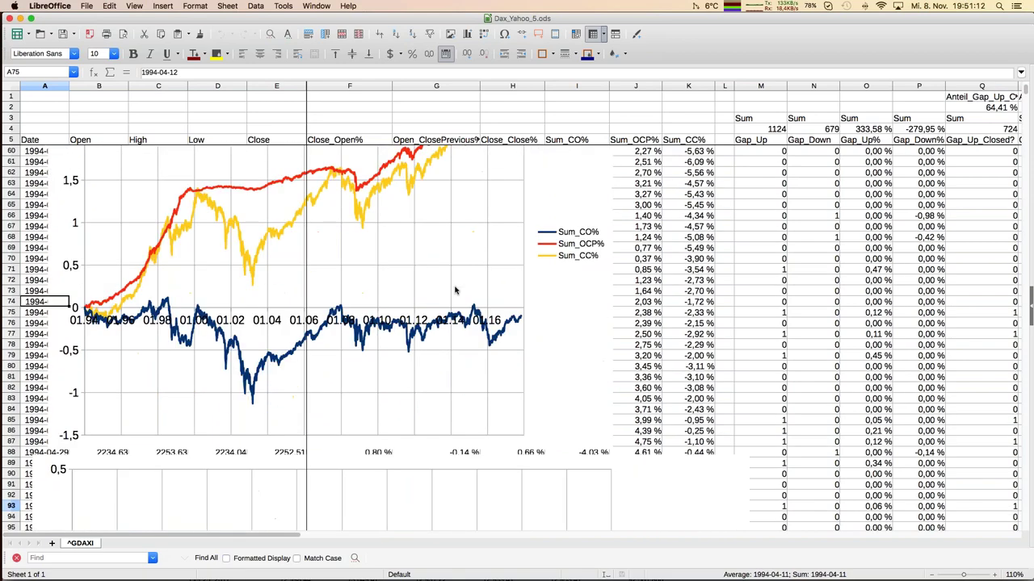
{"action": "key", "text": "Down"}
{"action": "key", "text": "Down"}
{"action": "key", "text": "Down"}
{"action": "key", "text": "Down"}
{"action": "key", "text": "Down"}
{"action": "key", "text": "Down"}
{"action": "key", "text": "Down"}
{"action": "key", "text": "Down"}
{"action": "key", "text": "Down"}
{"action": "key", "text": "Down"}
{"action": "key", "text": "Down"}
{"action": "key", "text": "Down"}
{"action": "key", "text": "Down"}
{"action": "key", "text": "Down"}
{"action": "key", "text": "Down"}
{"action": "key", "text": "Down"}
{"action": "key", "text": "Down"}
{"action": "key", "text": "Down"}
{"action": "key", "text": "Down"}
{"action": "key", "text": "Down"}
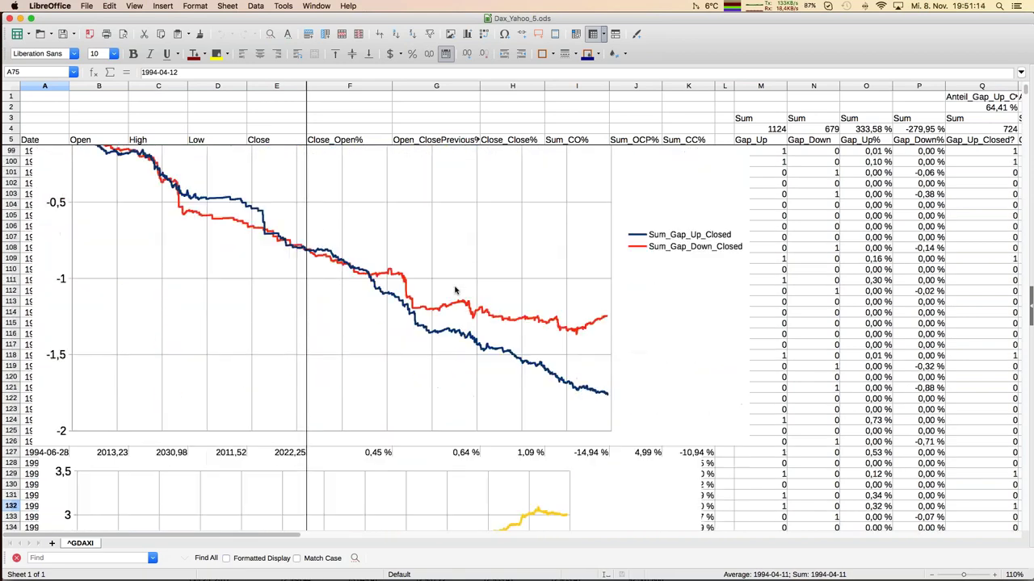
{"action": "key", "text": "Down"}
{"action": "key", "text": "Down"}
{"action": "key", "text": "Down"}
{"action": "key", "text": "Down"}
{"action": "key", "text": "Down"}
{"action": "key", "text": "Down"}
{"action": "key", "text": "Down"}
{"action": "key", "text": "Down"}
{"action": "key", "text": "Down"}
{"action": "key", "text": "Down"}
{"action": "key", "text": "Down"}
{"action": "key", "text": "Down"}
{"action": "key", "text": "Down"}
{"action": "key", "text": "Down"}
{"action": "key", "text": "Down"}
{"action": "key", "text": "Down"}
{"action": "key", "text": "Down"}
{"action": "key", "text": "Down"}
{"action": "key", "text": "Down"}
{"action": "key", "text": "Down"}
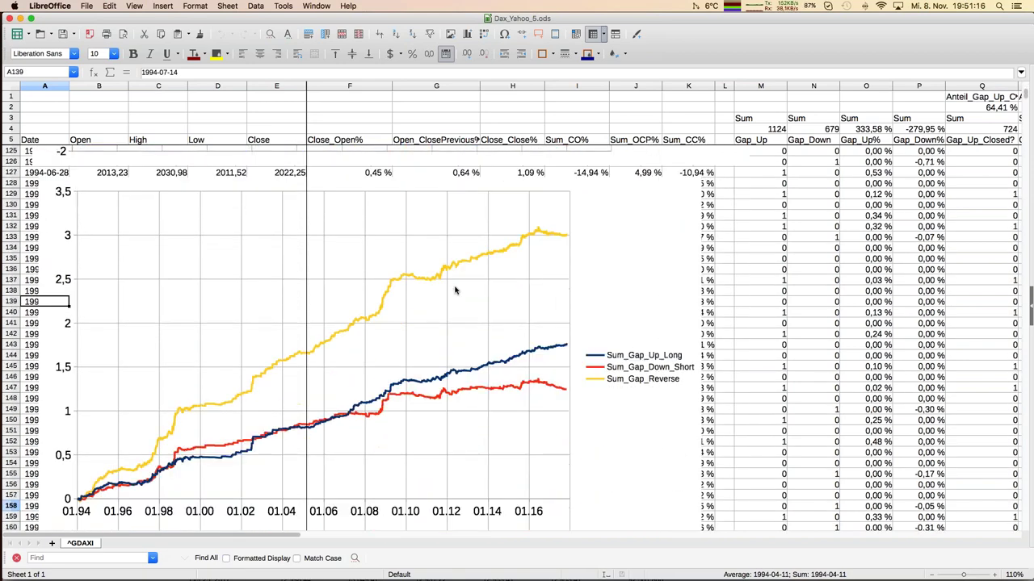
{"action": "key", "text": "Down"}
{"action": "key", "text": "Down"}
{"action": "key", "text": "Down"}
{"action": "key", "text": "Down"}
{"action": "key", "text": "Down"}
{"action": "key", "text": "Down"}
{"action": "key", "text": "Down"}
{"action": "key", "text": "Down"}
{"action": "key", "text": "Down"}
{"action": "key", "text": "Down"}
{"action": "key", "text": "Down"}
{"action": "key", "text": "Down"}
{"action": "key", "text": "Down"}
{"action": "key", "text": "Down"}
{"action": "key", "text": "Down"}
{"action": "key", "text": "Down"}
{"action": "key", "text": "Down"}
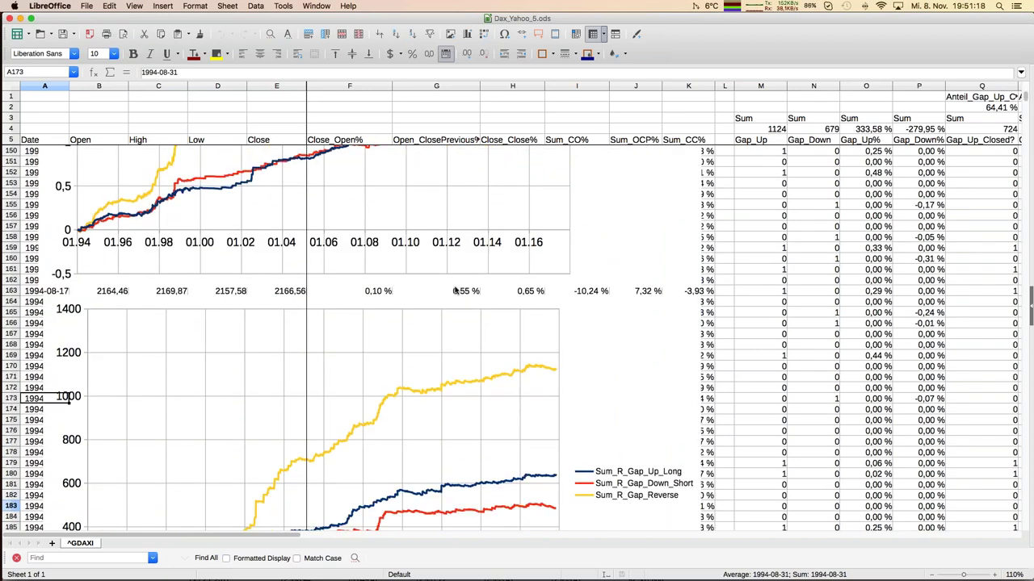
{"action": "key", "text": "Down"}
{"action": "key", "text": "Down"}
{"action": "key", "text": "Down"}
{"action": "key", "text": "Down"}
{"action": "key", "text": "Down"}
{"action": "key", "text": "Down"}
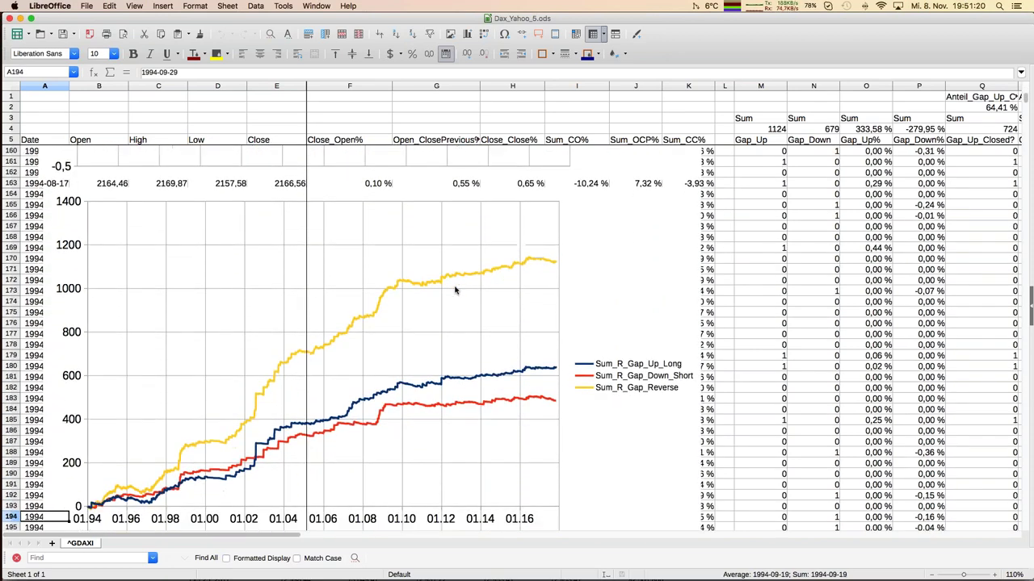